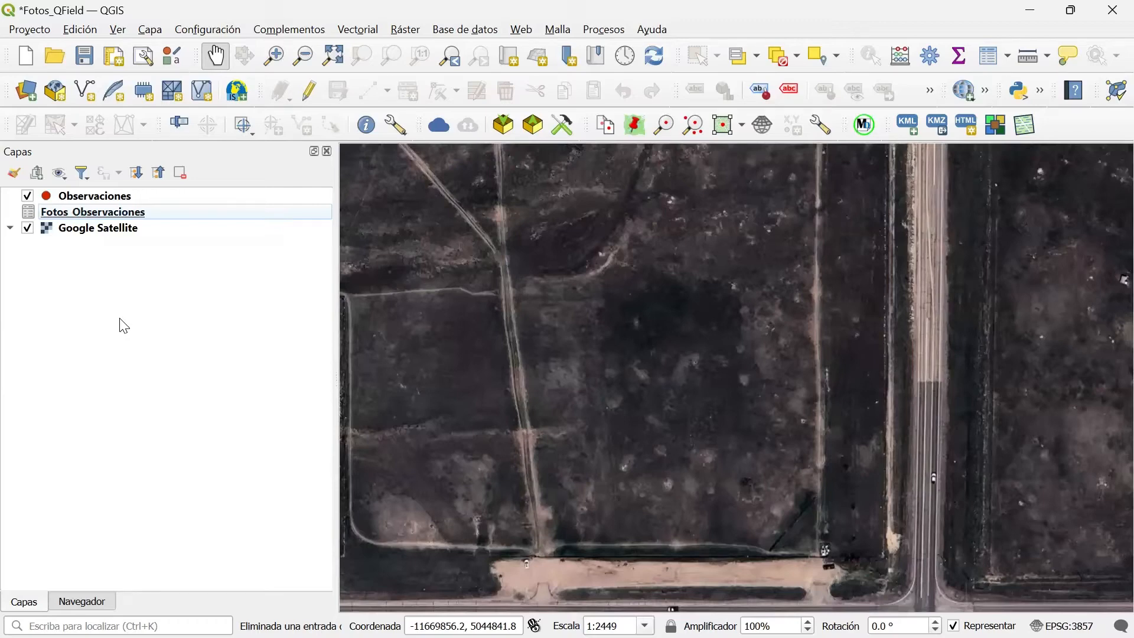
Review the field definitions in the Observaciones layer's properties, including ID_Unico.
right_click(67, 197)
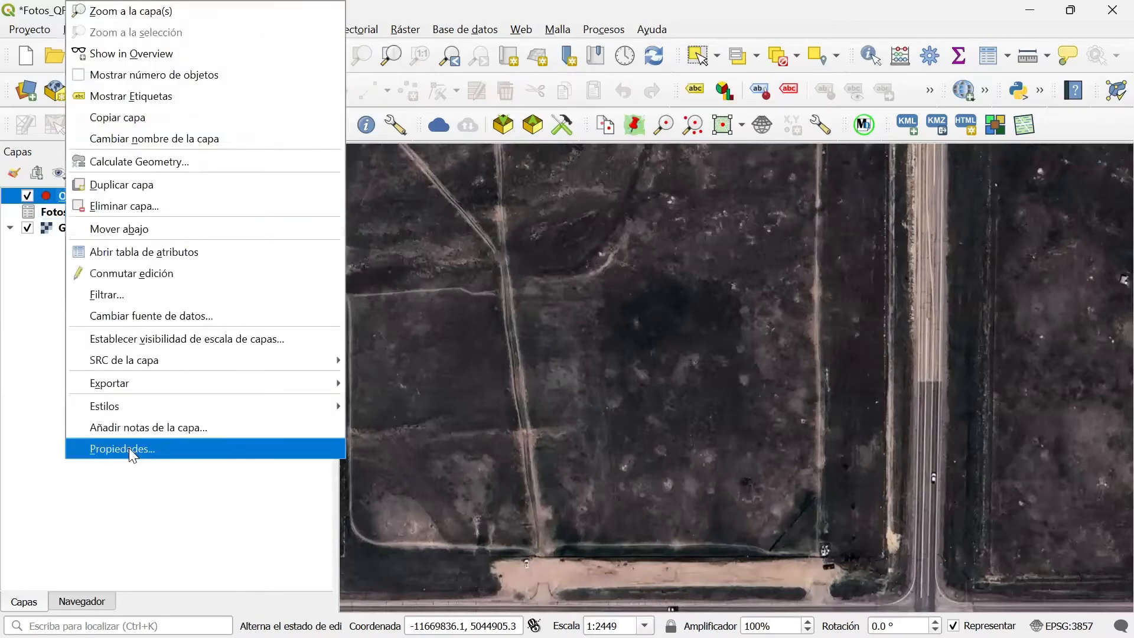
left_click(129, 448)
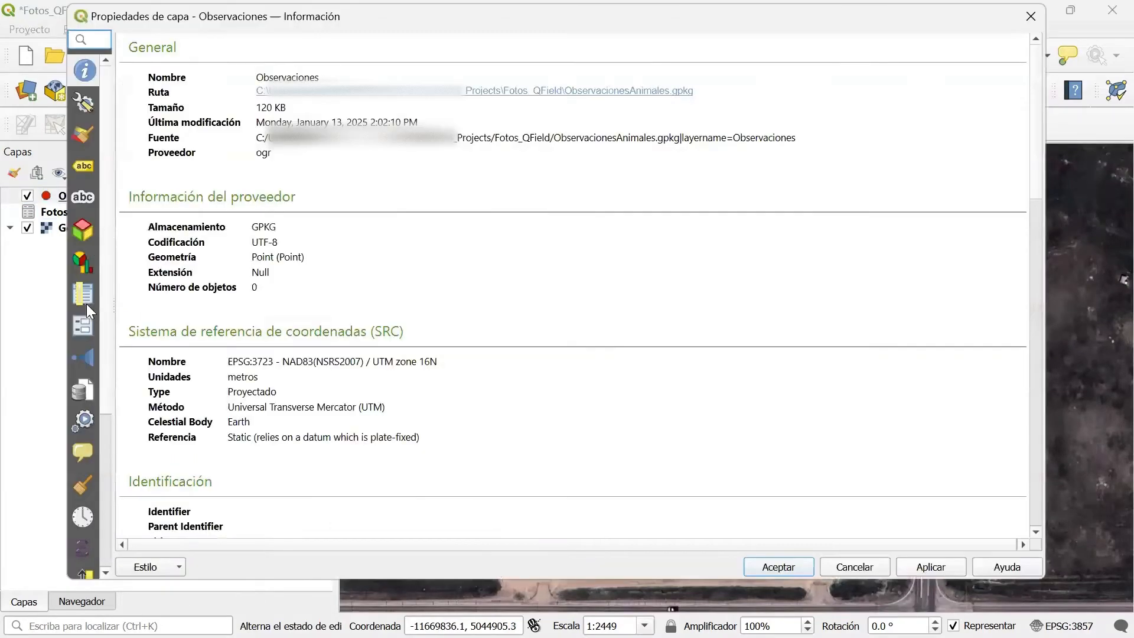
left_click(82, 299)
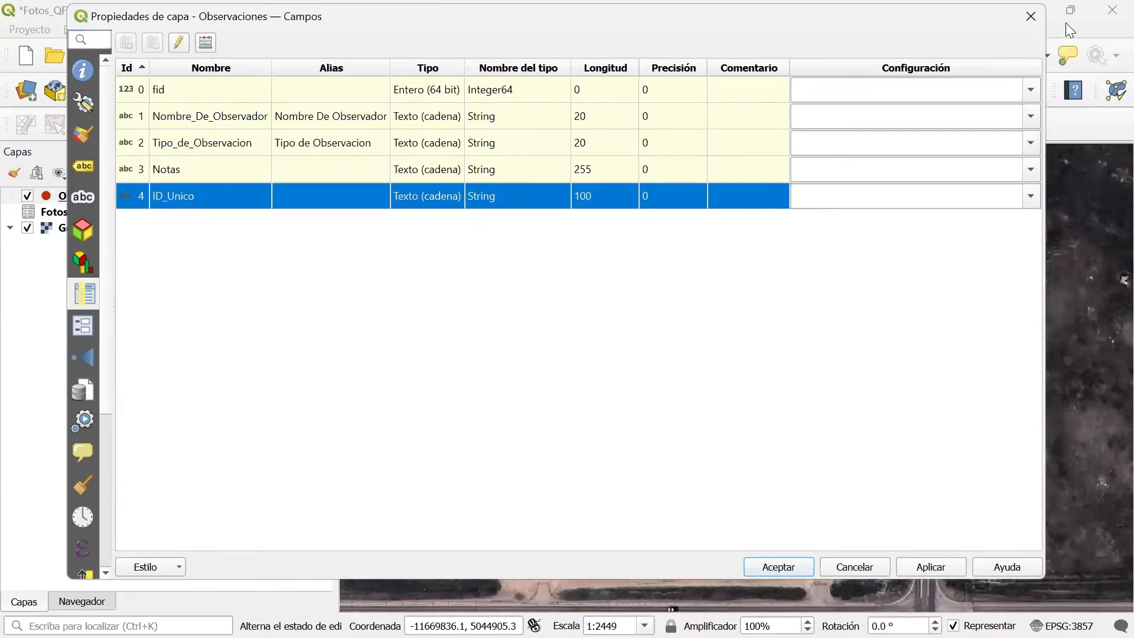
left_click(1030, 16)
Review the field definitions of the Fotos_Observaciones table, especially ID_Unico and Ruta_Destino_Foto.
right_click(119, 209)
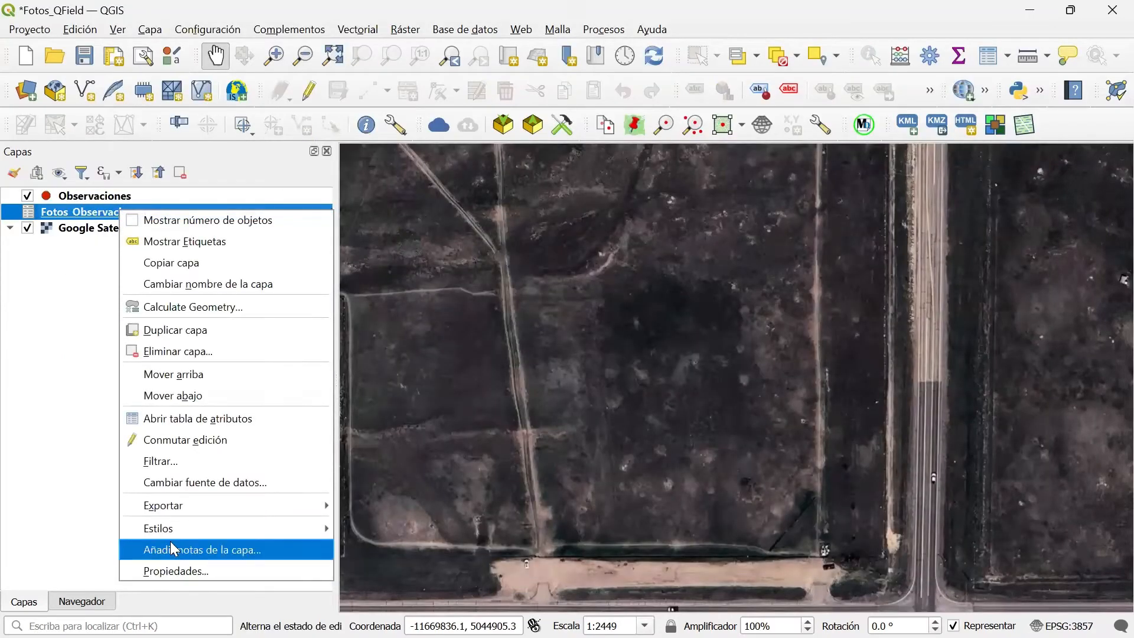
left_click(173, 569)
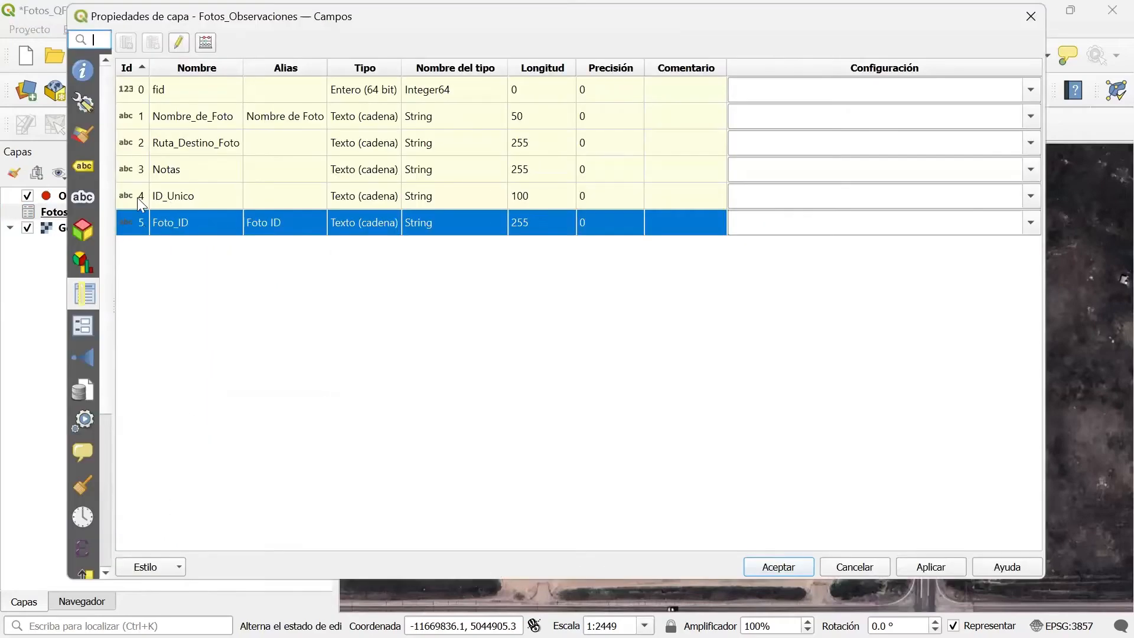
left_click(158, 198)
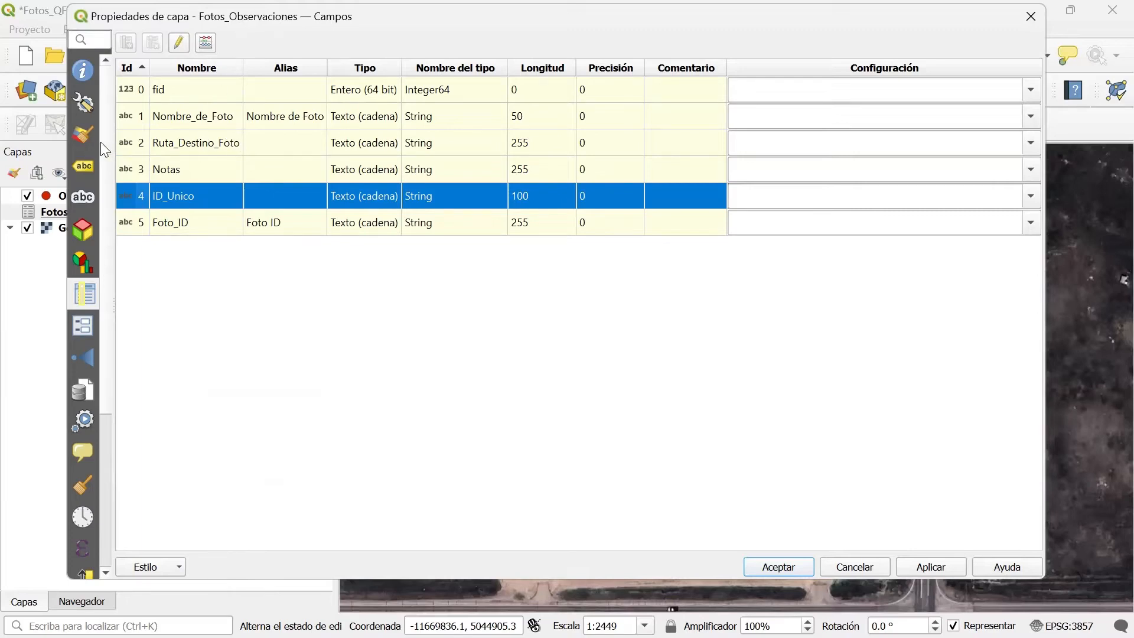
left_click(206, 147)
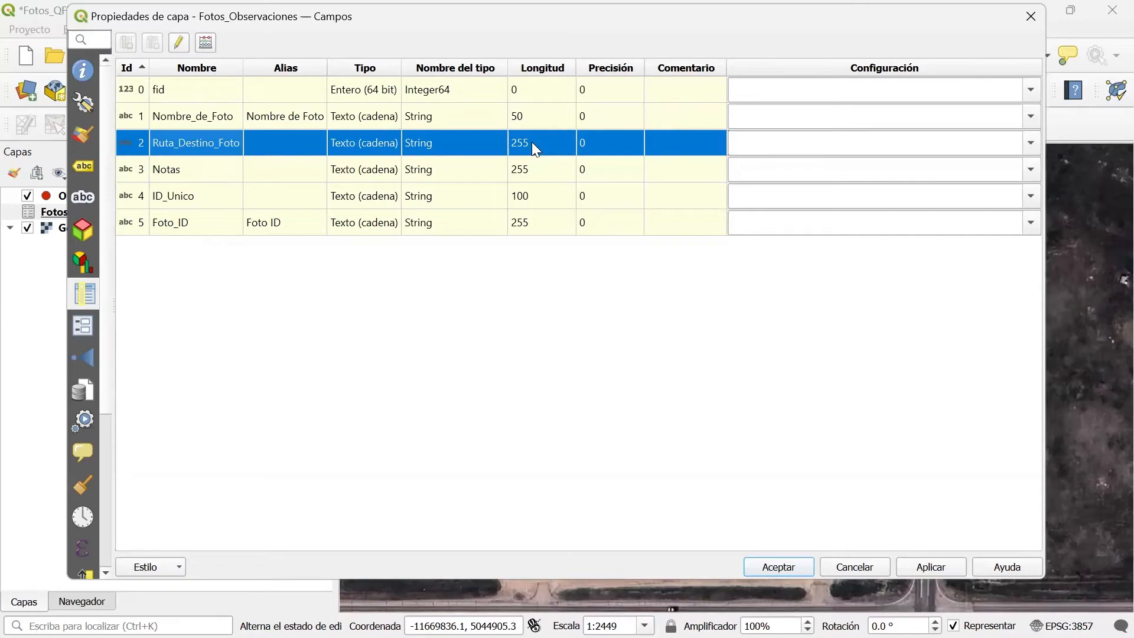
left_click(1028, 26)
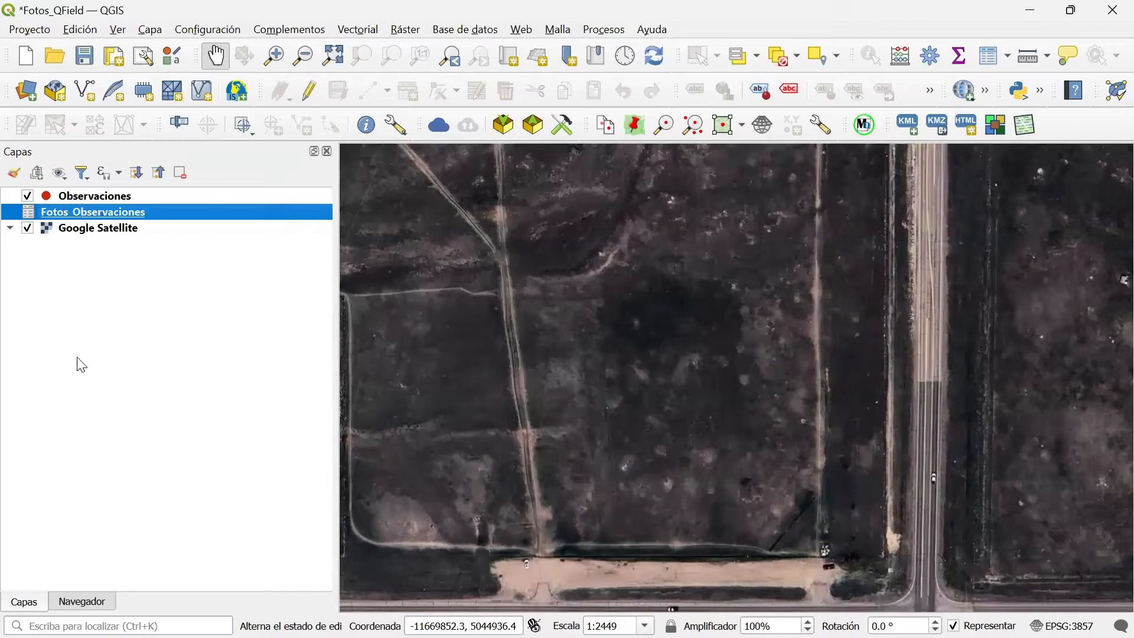
Start a new relation in the project properties, named Obs_Fotos with its strength set to Composition.
left_click(36, 31)
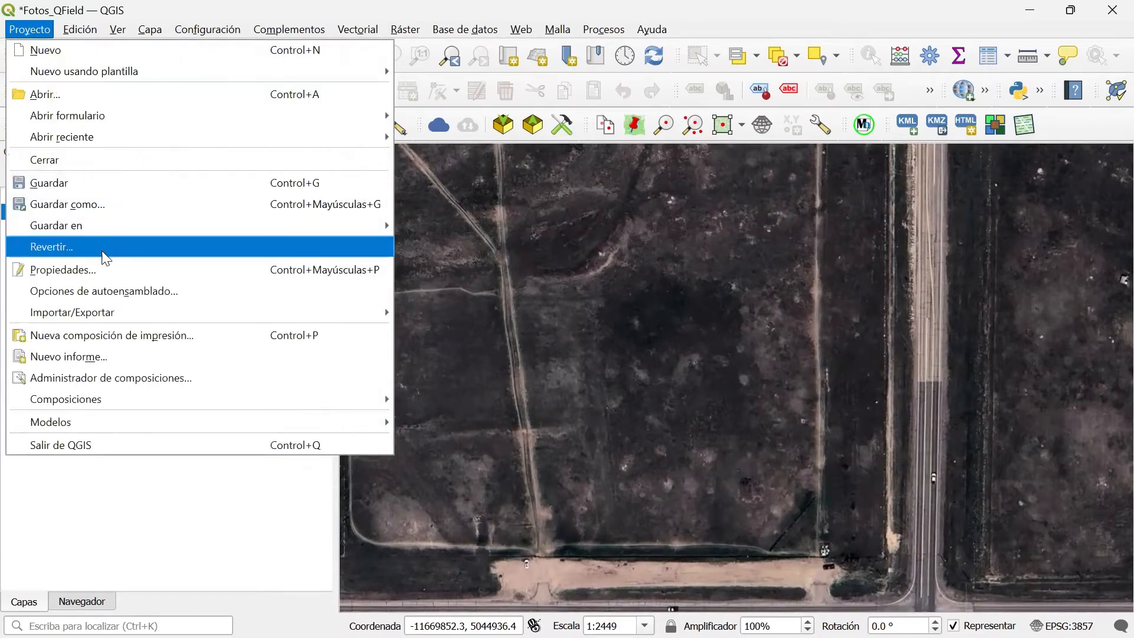
left_click(75, 271)
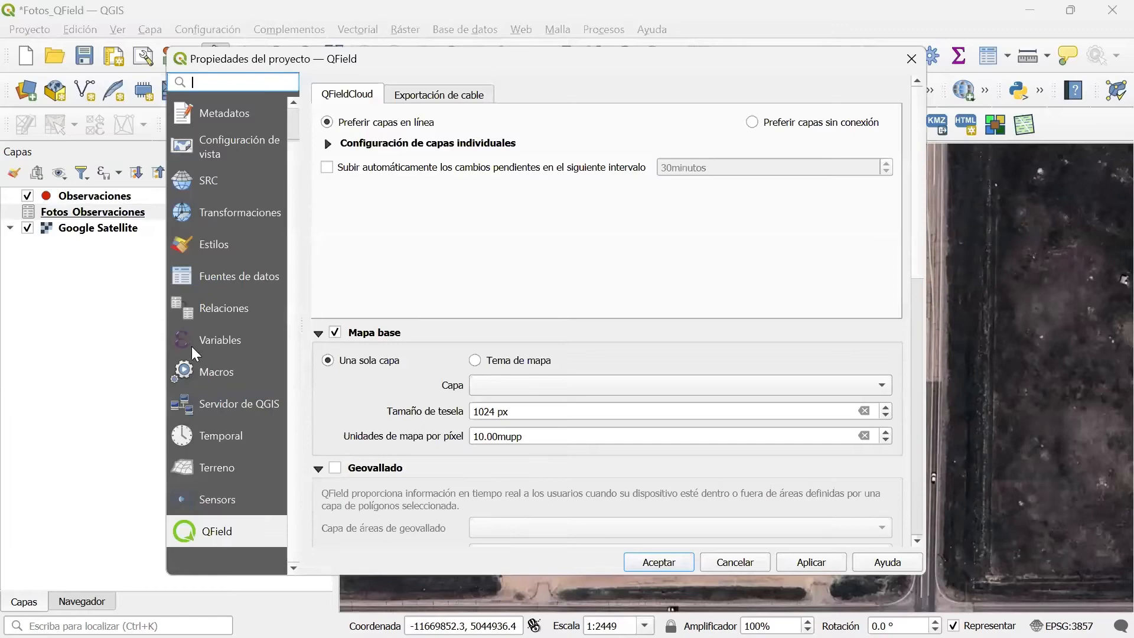
left_click(196, 308)
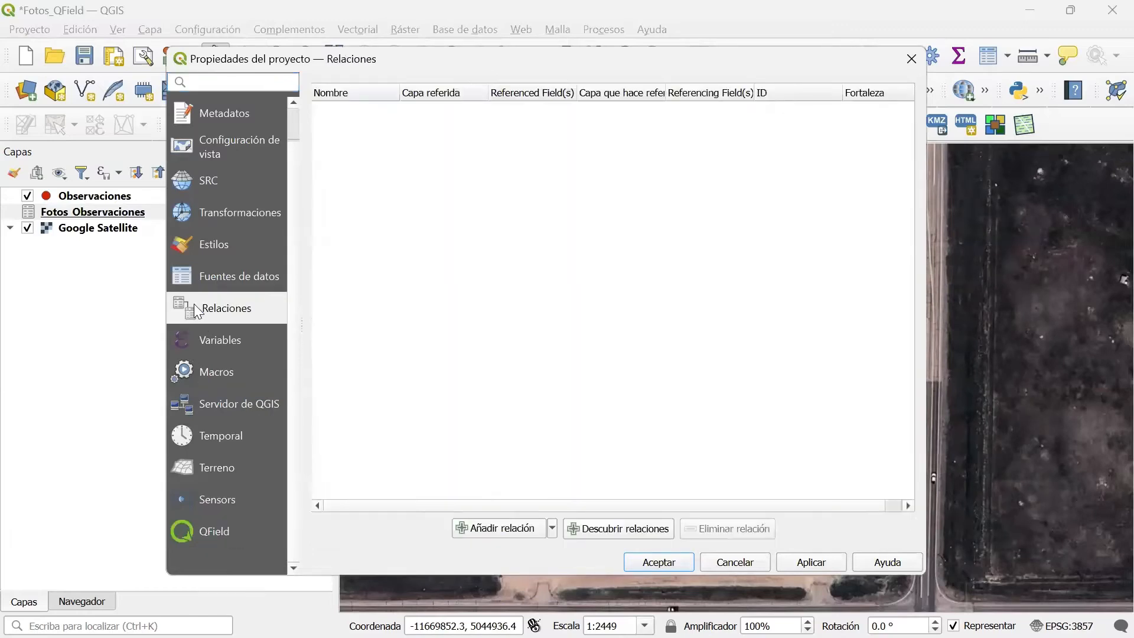
left_click(476, 527)
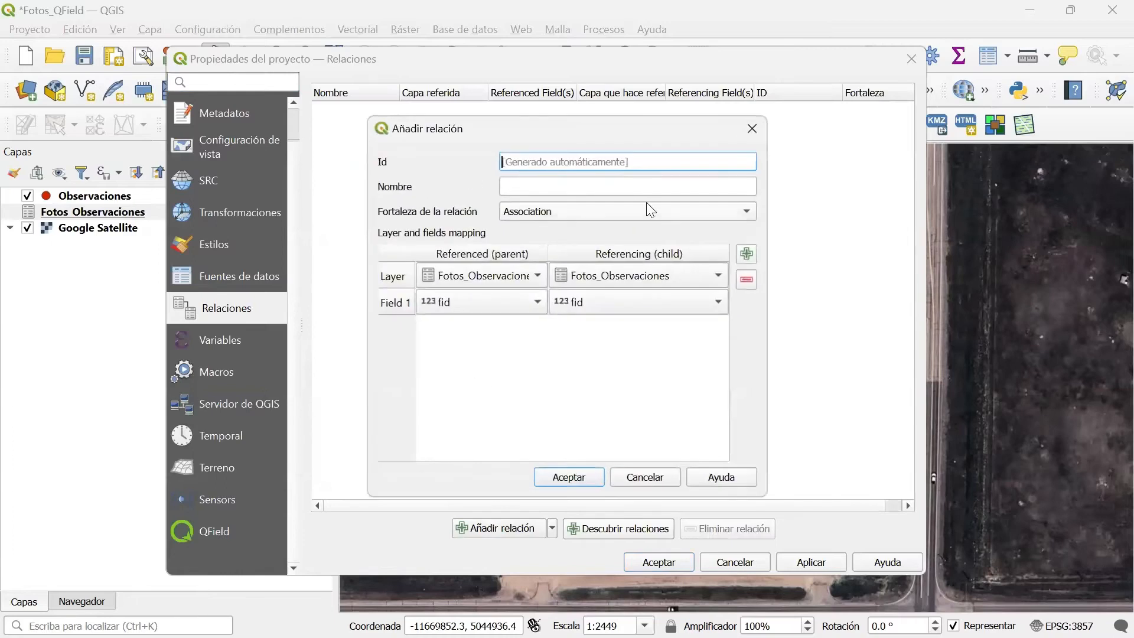
left_click(514, 186)
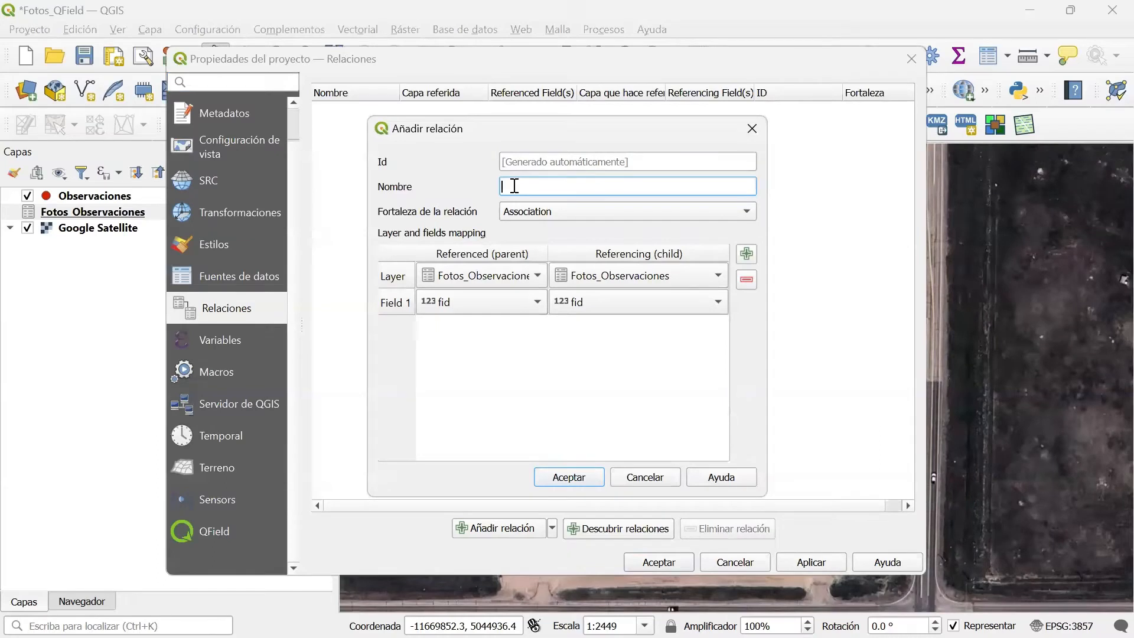
type("Obs_Fotos")
left_click(535, 212)
left_click(557, 231)
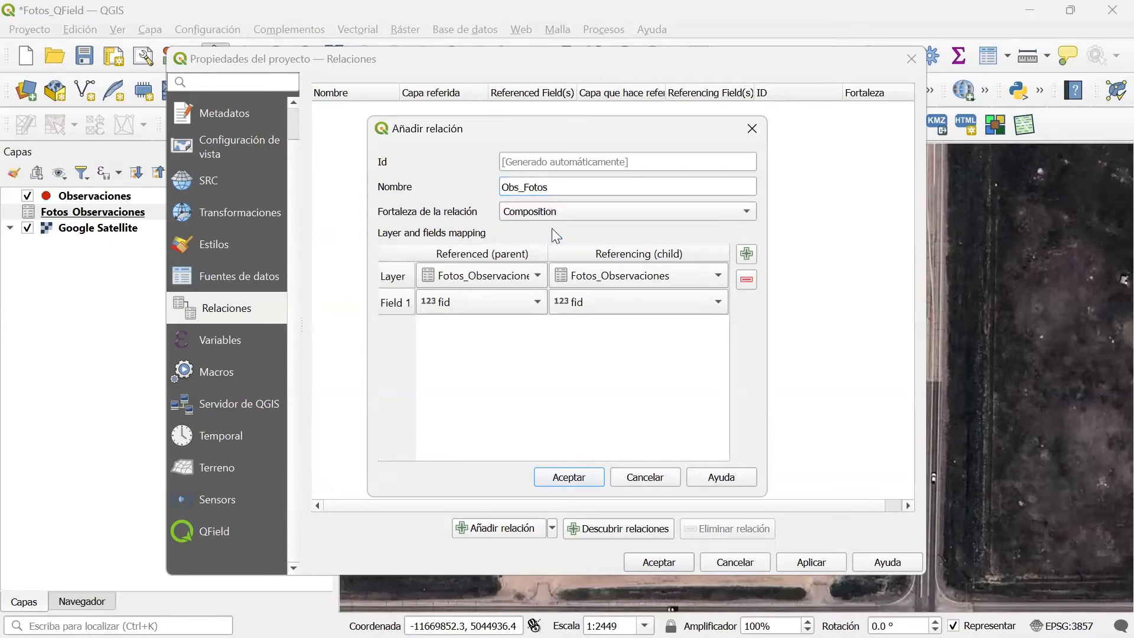
Set Observaciones as the relation's parent layer and Fotos_Observaciones as its child layer.
left_click(452, 278)
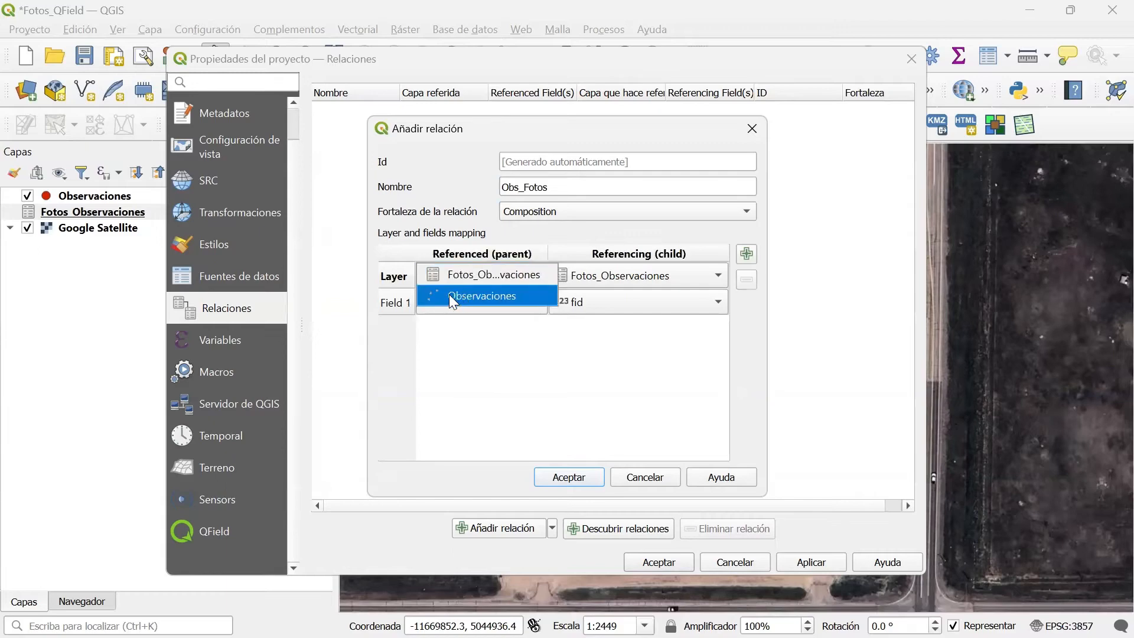
left_click(449, 294)
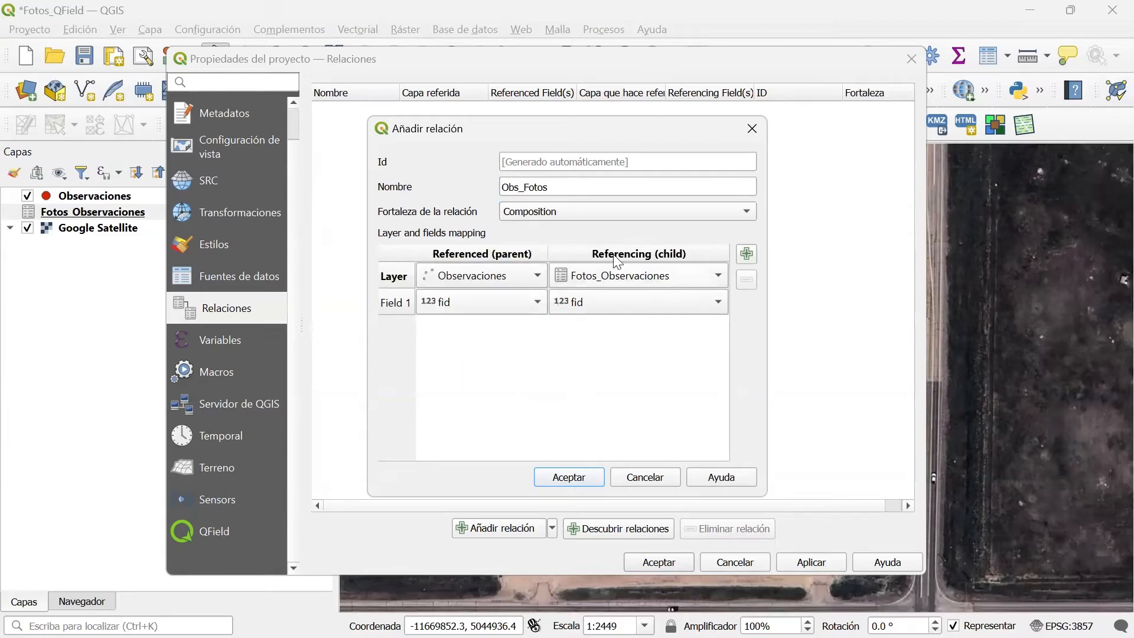
left_click(625, 275)
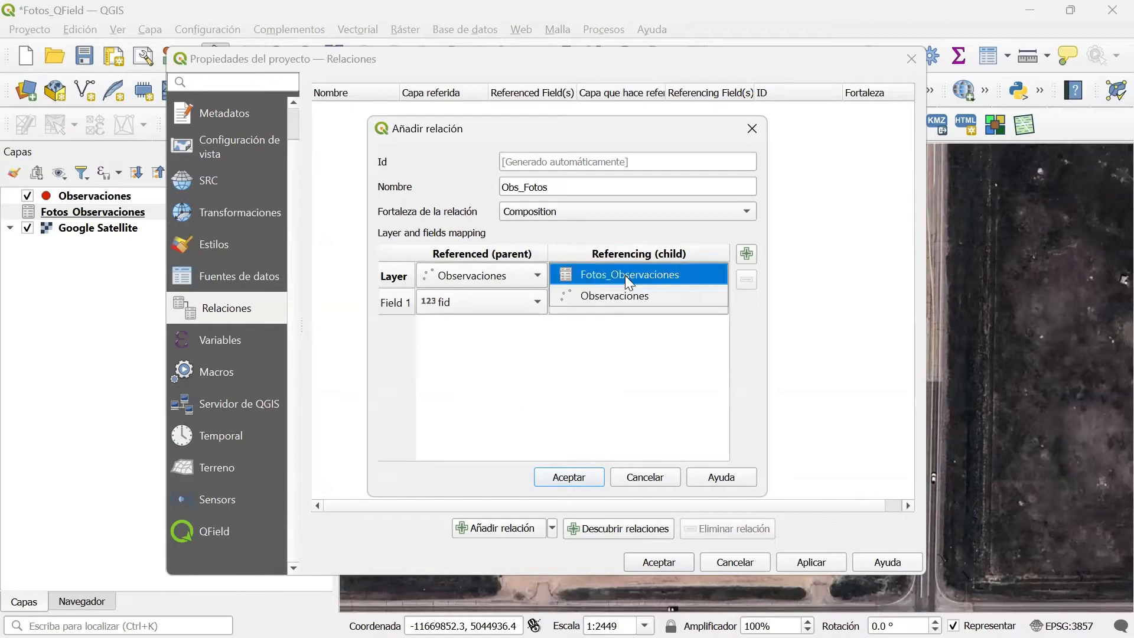
left_click(616, 277)
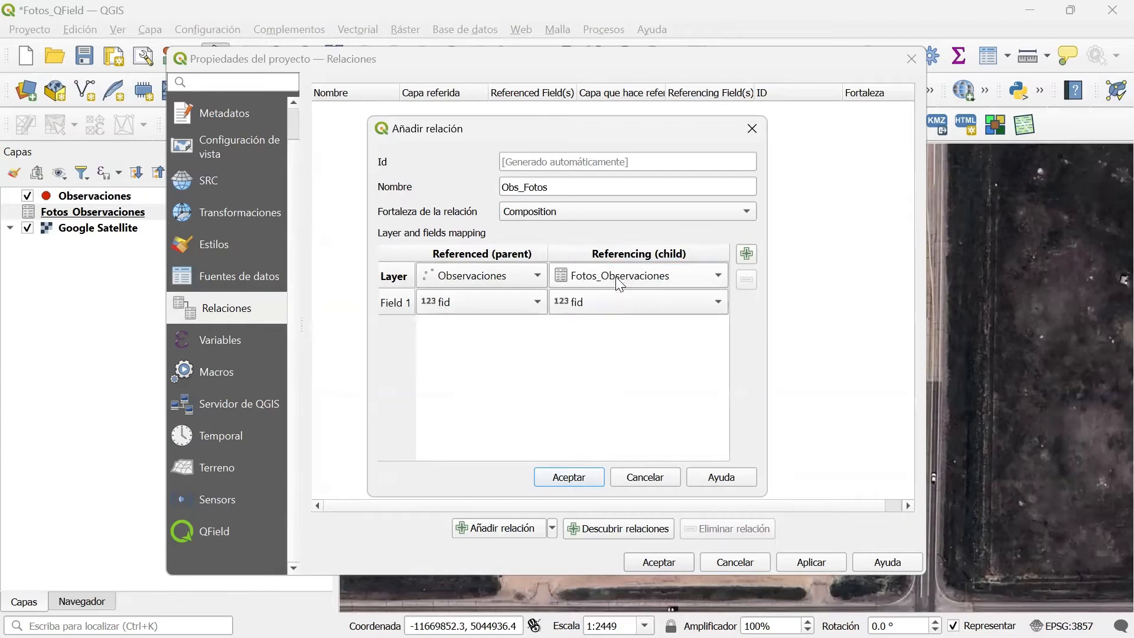
Link the parent and child layers through their ID_Unico fields and save the relation in the project properties.
left_click(481, 307)
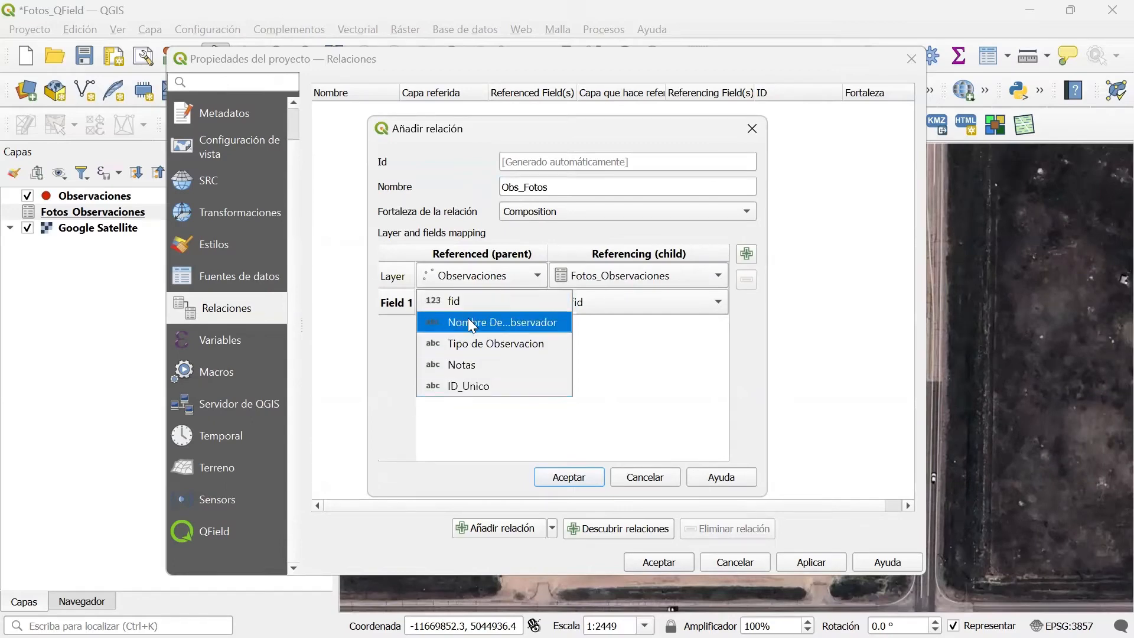
left_click(465, 387)
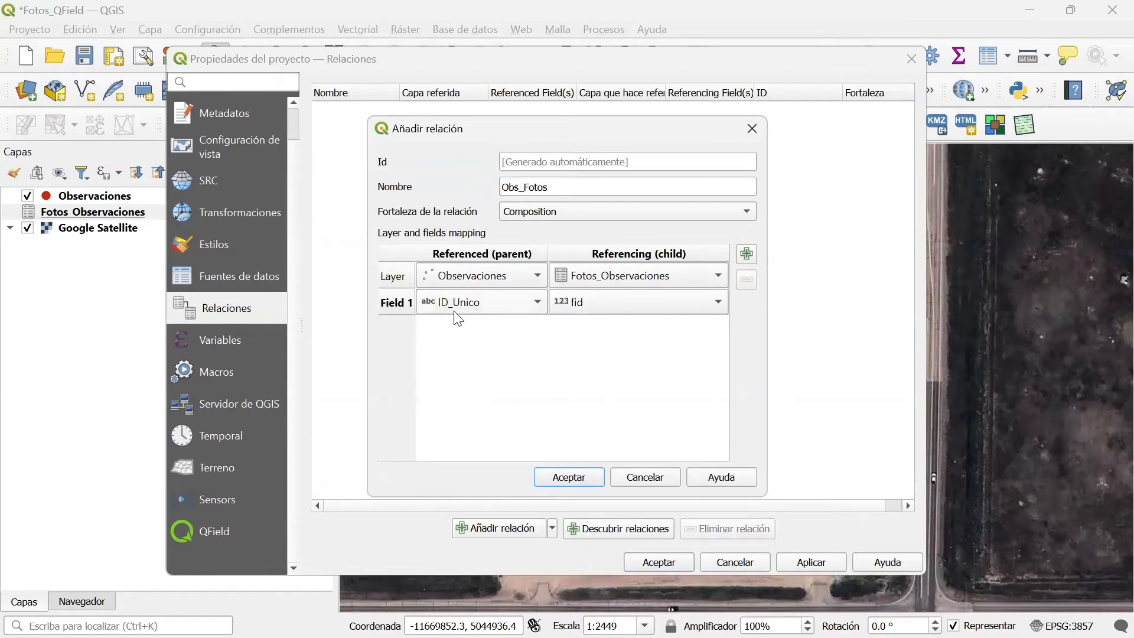
left_click(593, 312)
left_click(609, 385)
left_click(569, 477)
left_click(667, 562)
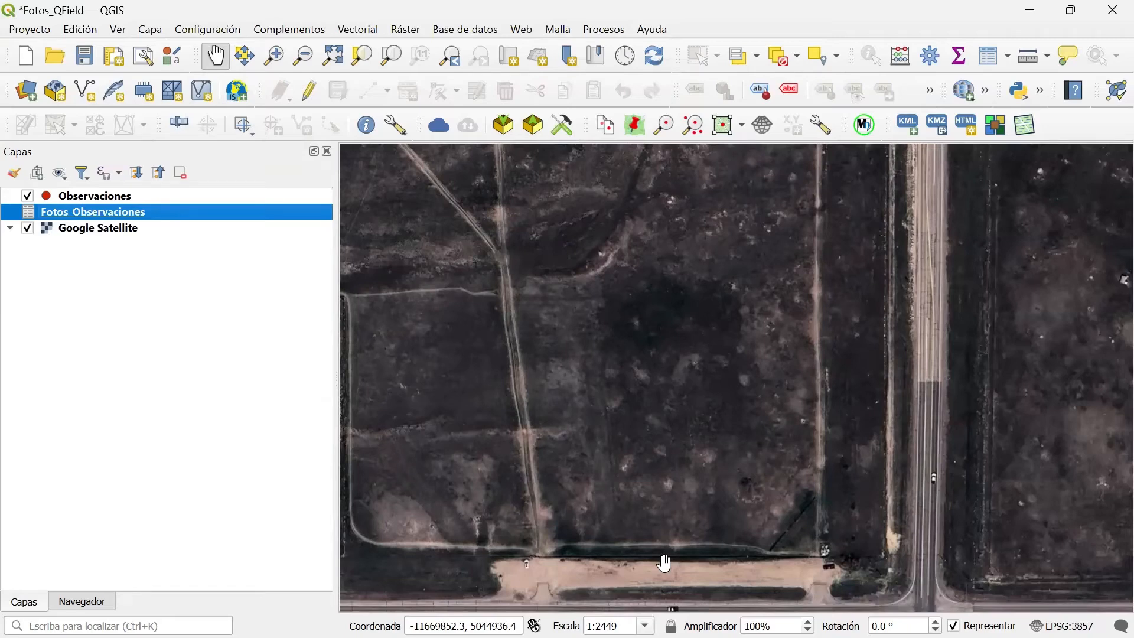
Switch the Observaciones attribute form to the drag-and-drop designer and remove ID_Unico from the form layout.
double_click(105, 195)
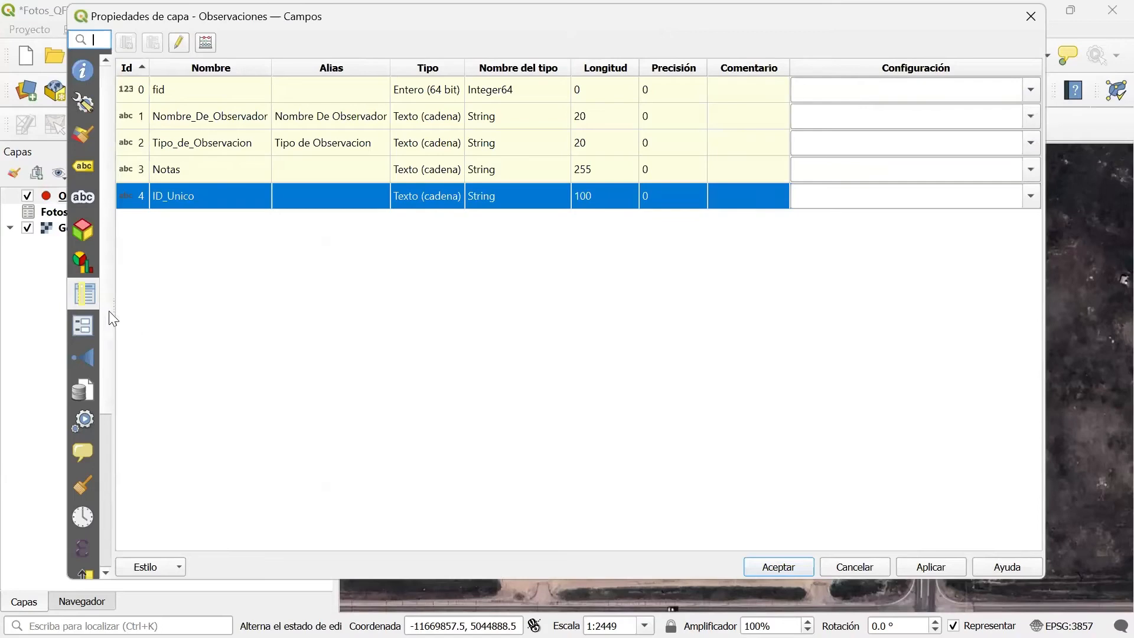
left_click(90, 325)
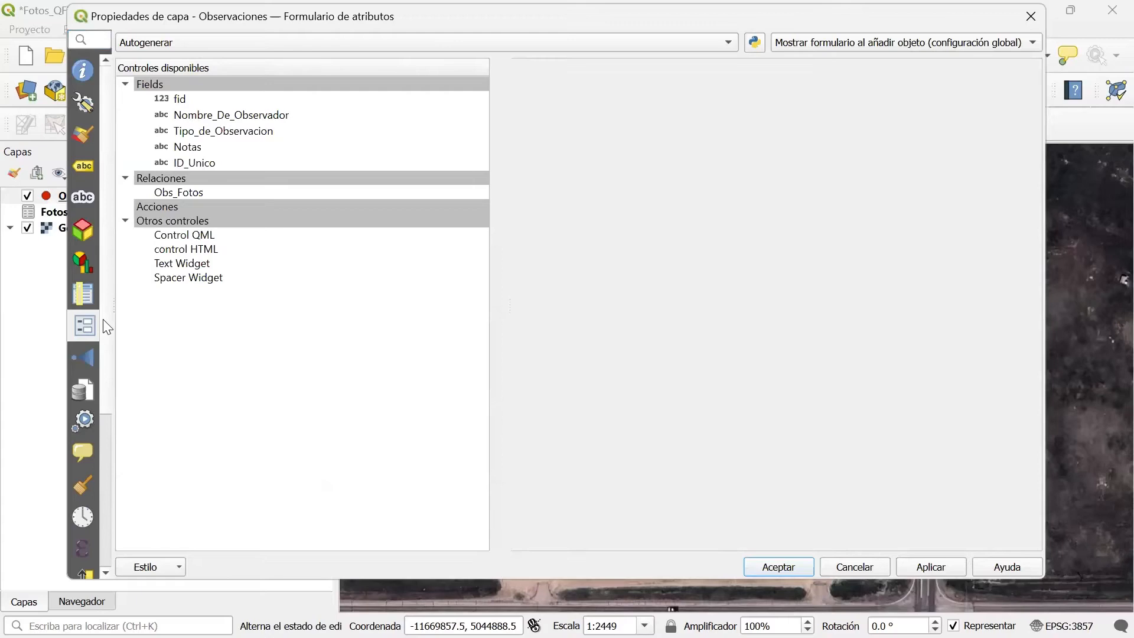
left_click(199, 48)
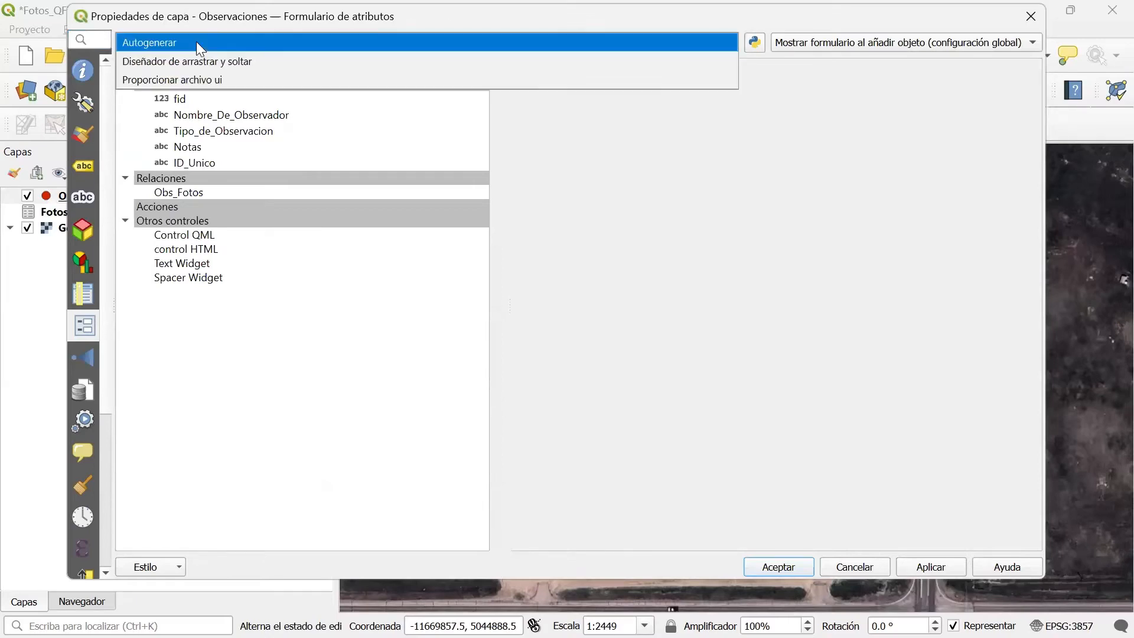
left_click(152, 62)
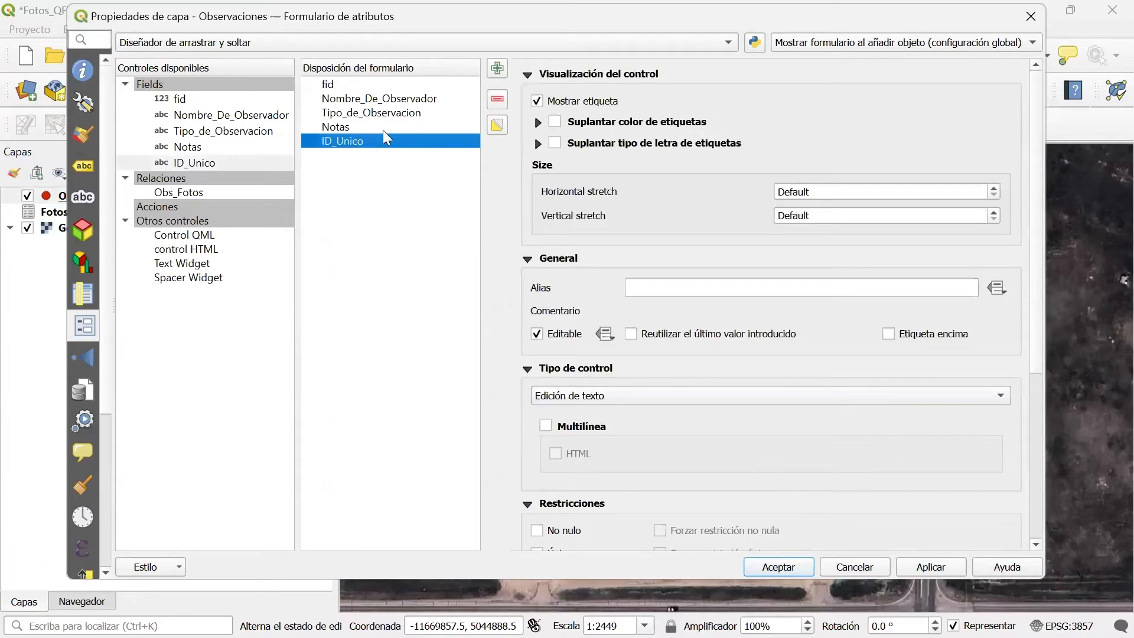
left_click(497, 98)
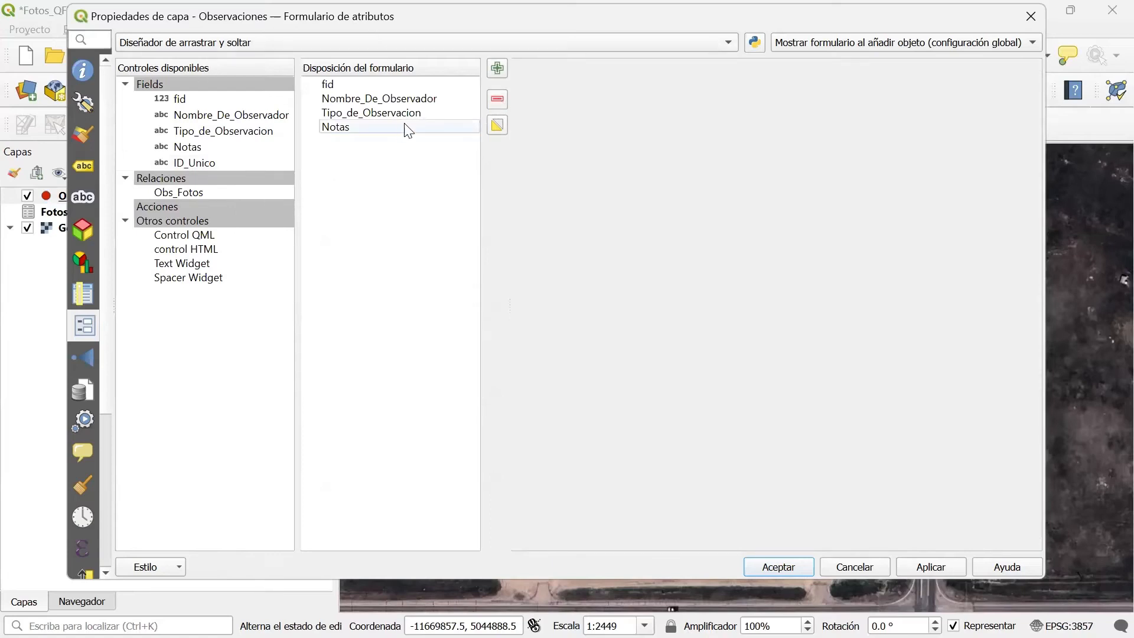
Set the widget type of the Observaciones layer's ID_Unico field to Oculto.
left_click(172, 163)
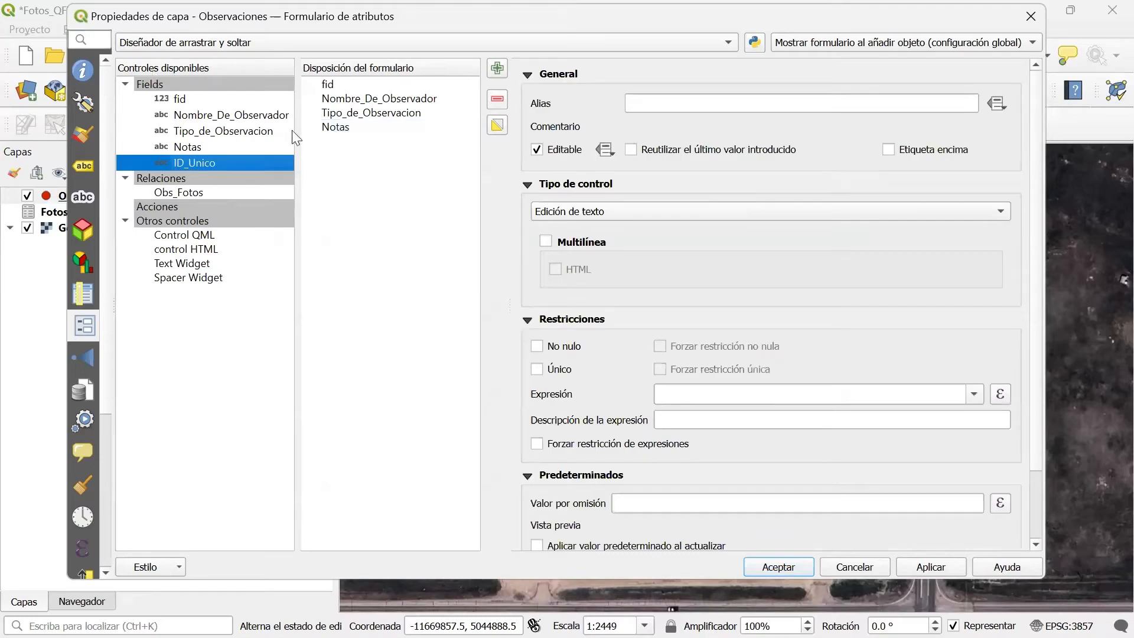
left_click(576, 218)
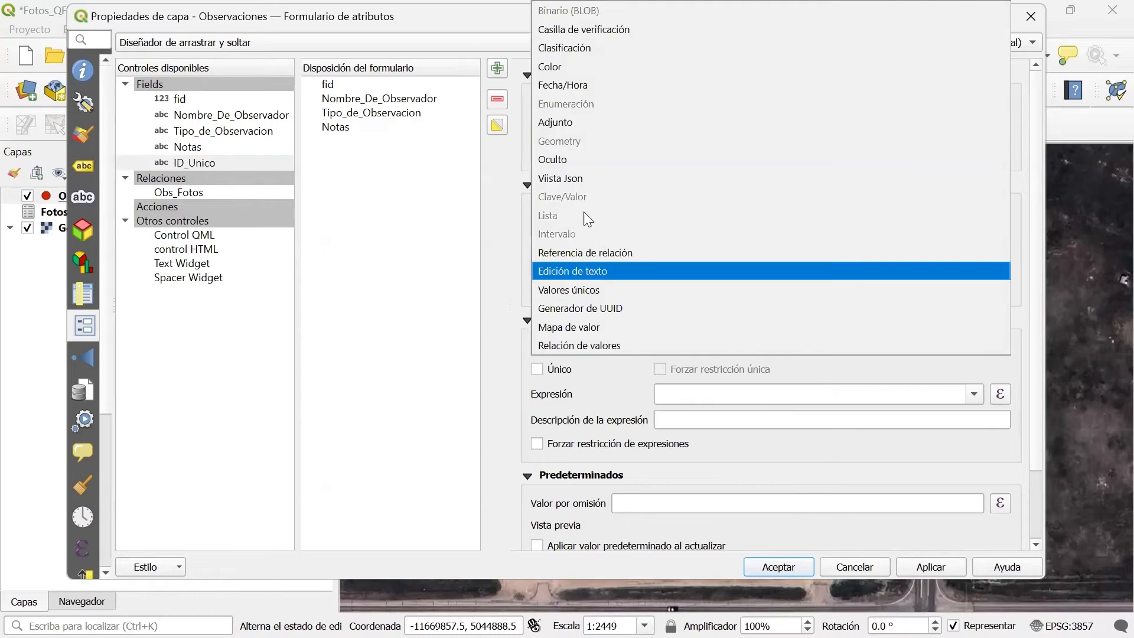
left_click(570, 160)
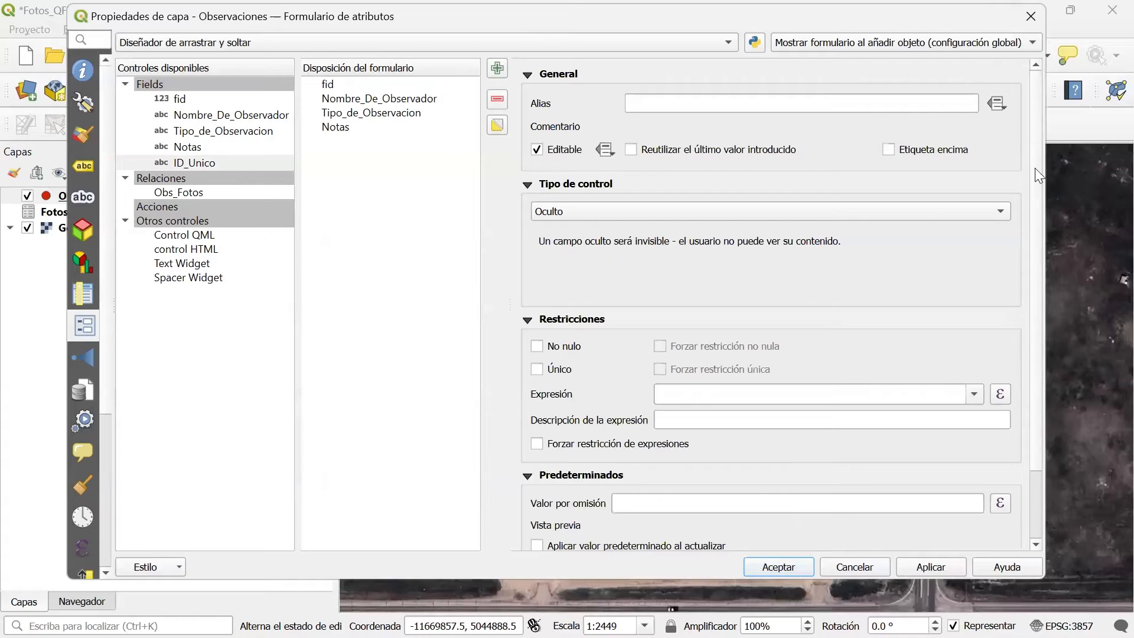
Set the ID_Unico field's default value to the expression uuid('Withoutbraces').
scroll(1035, 168, "down", 3)
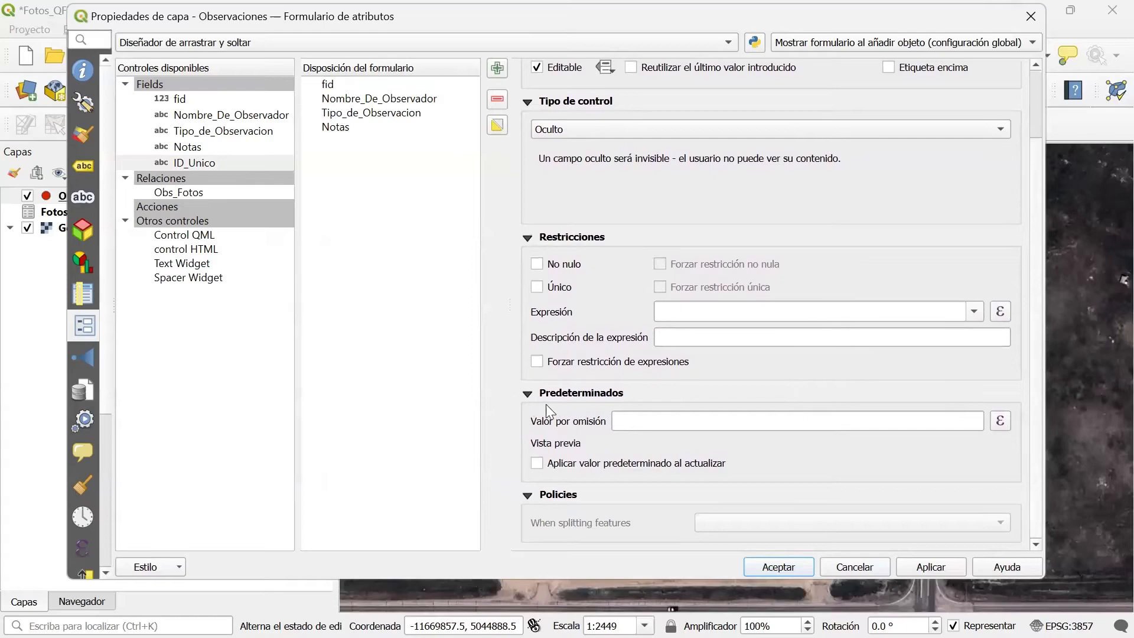
left_click(1000, 423)
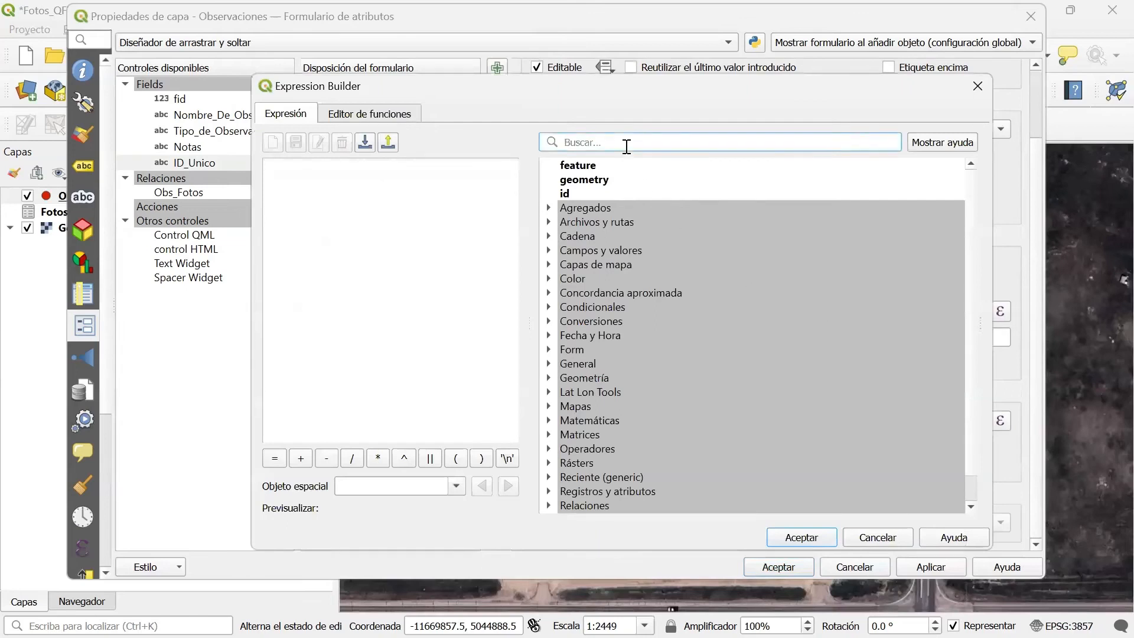
type("u")
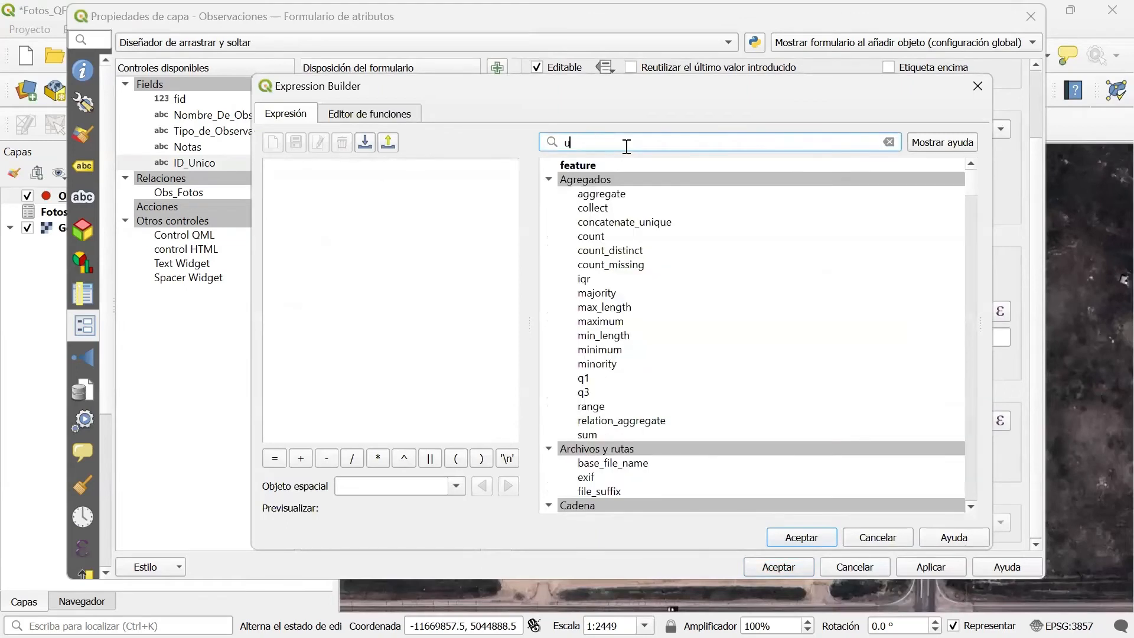
type("u")
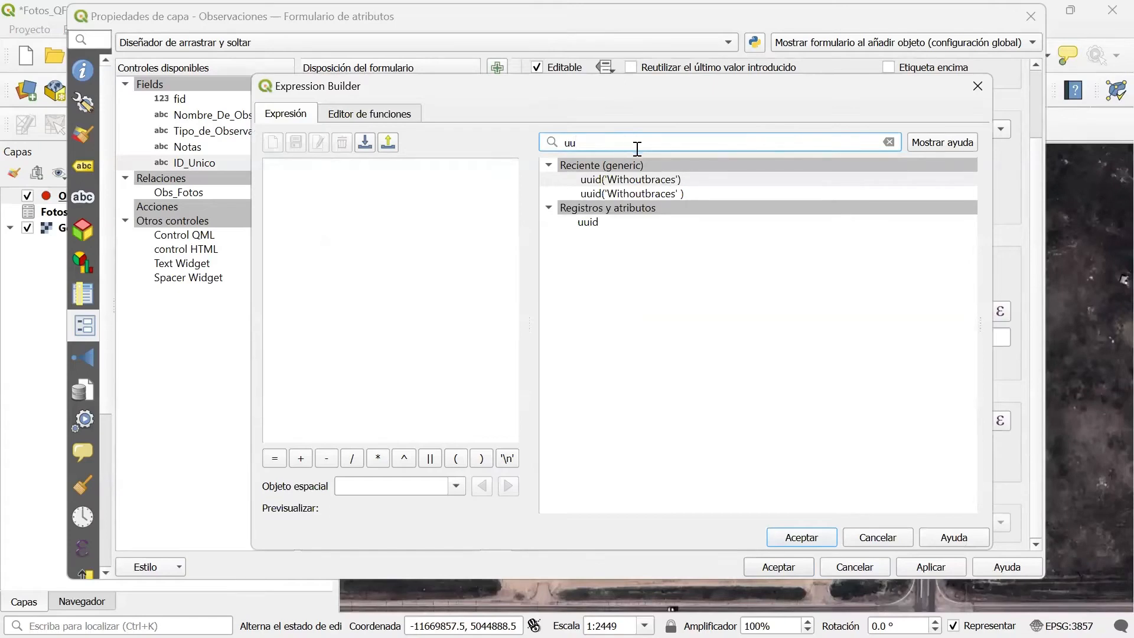
left_click(651, 180)
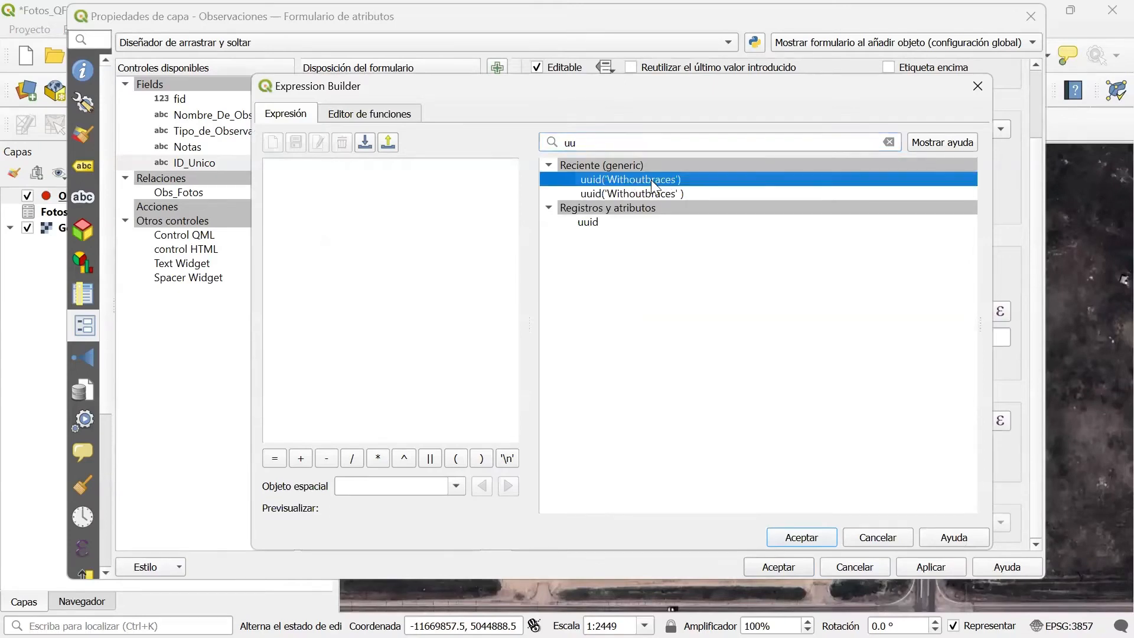
double_click(650, 180)
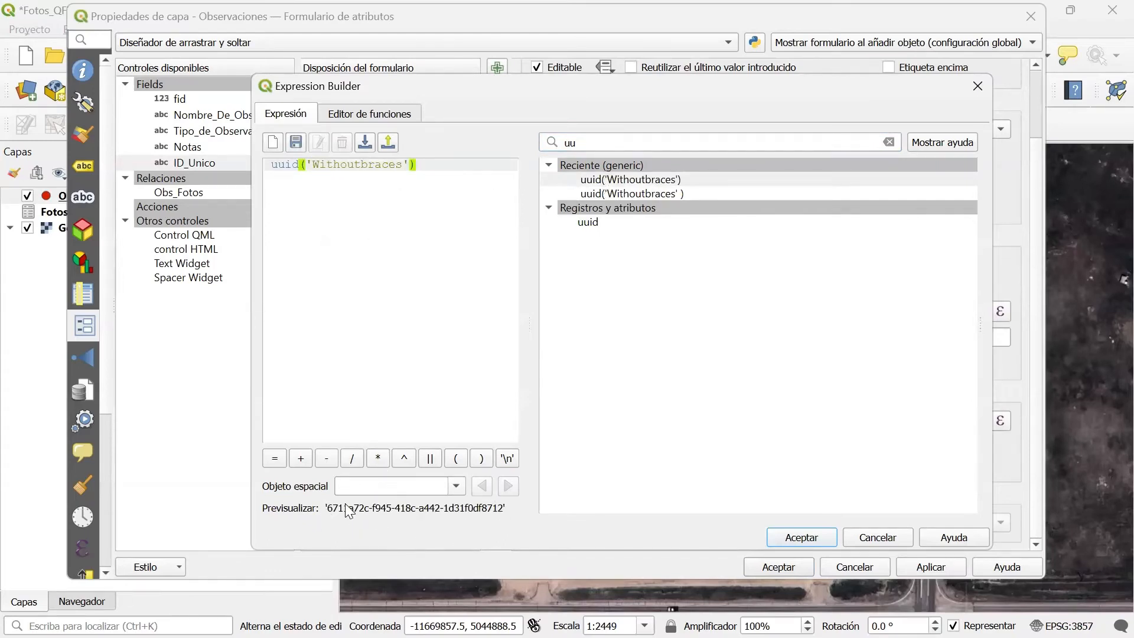
left_click(788, 538)
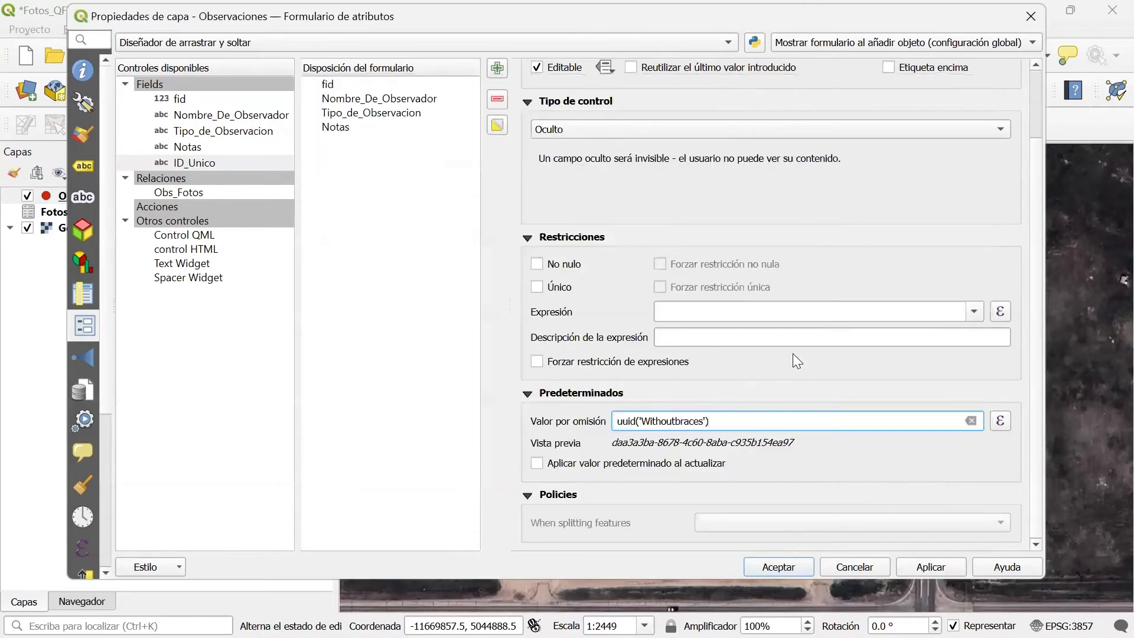
Apply the ID_Unico field settings and add the Obs_Fotos relation below Notas in the Observaciones form layout.
left_click(926, 565)
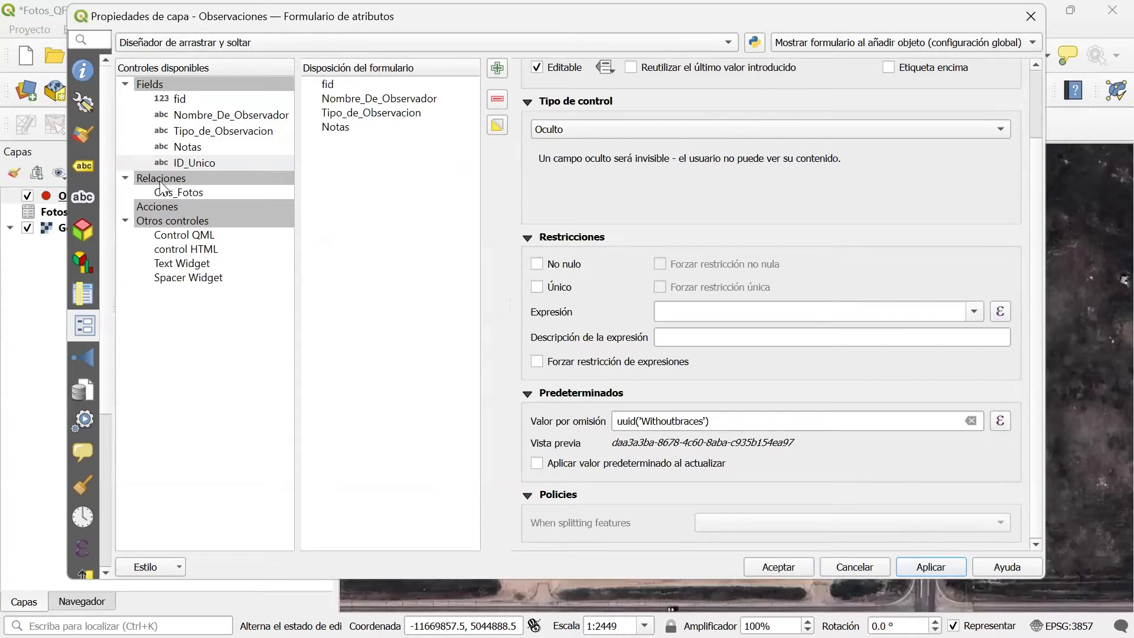
left_click(178, 193)
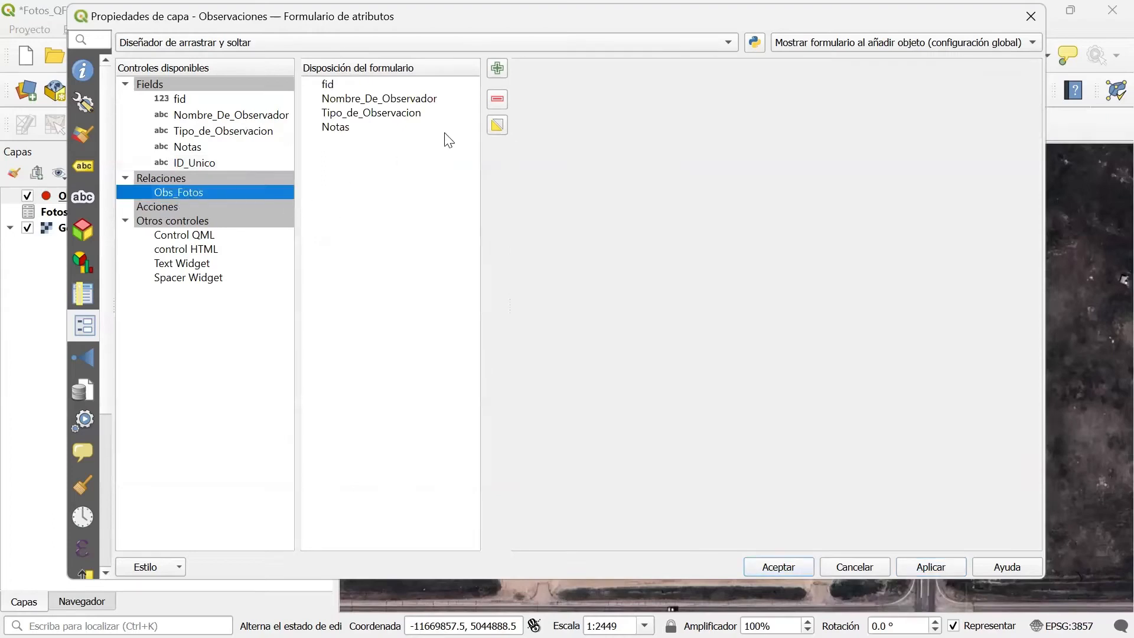
left_click_drag(162, 194, 346, 181)
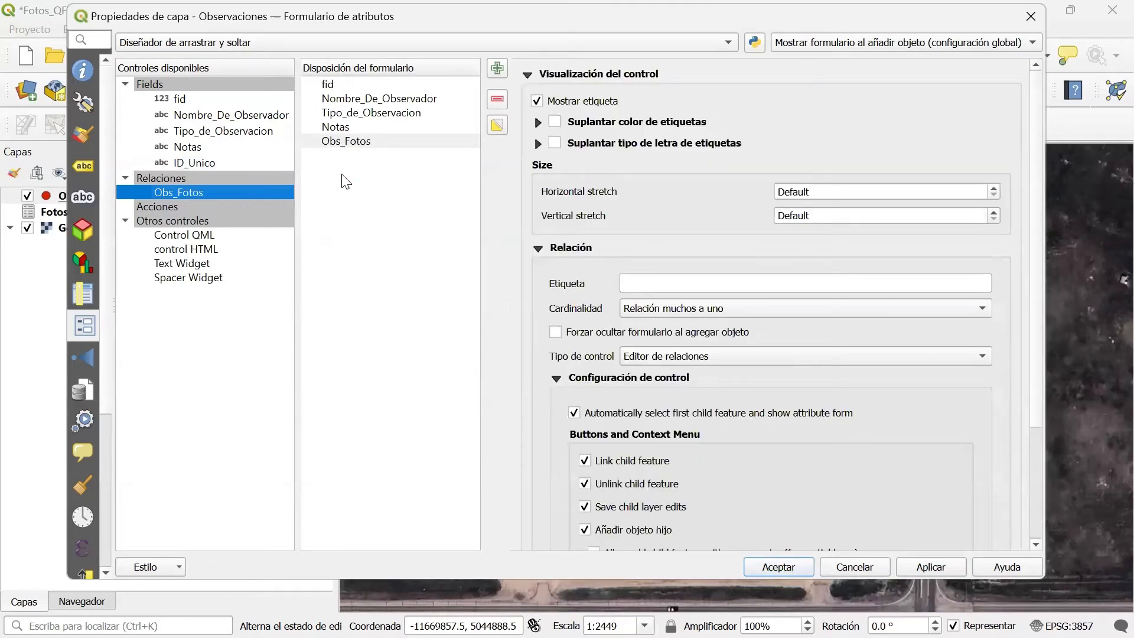
Label the relation control Obes_Fotos with cardinality Relación muchos a uno, and save the Observaciones layer properties.
left_click(644, 286)
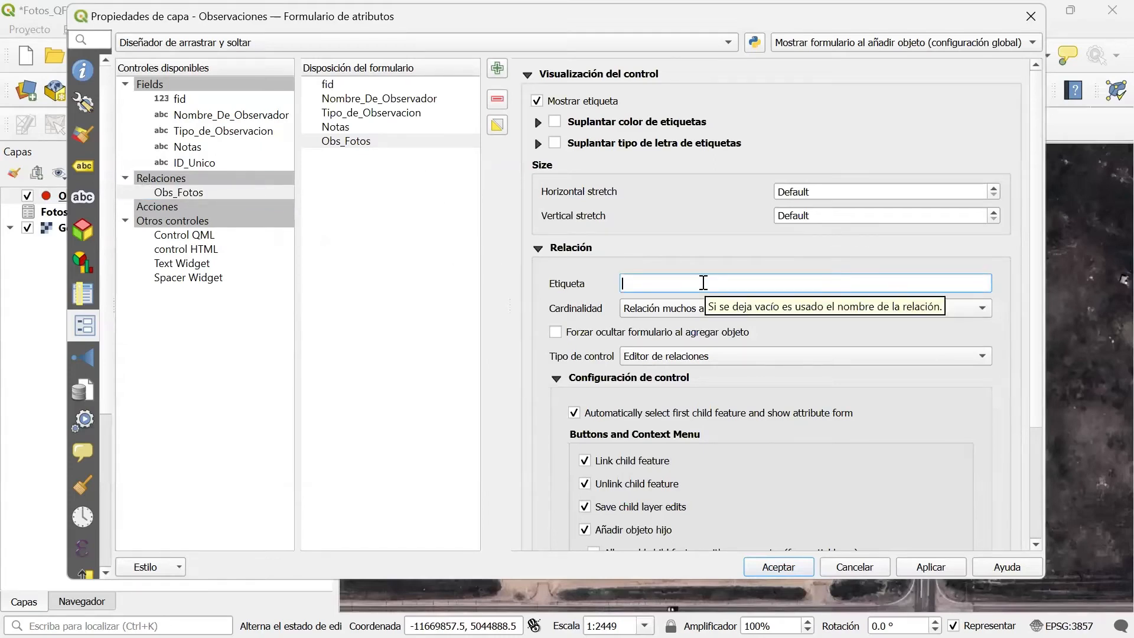
type("Obes_Fotos")
left_click(645, 309)
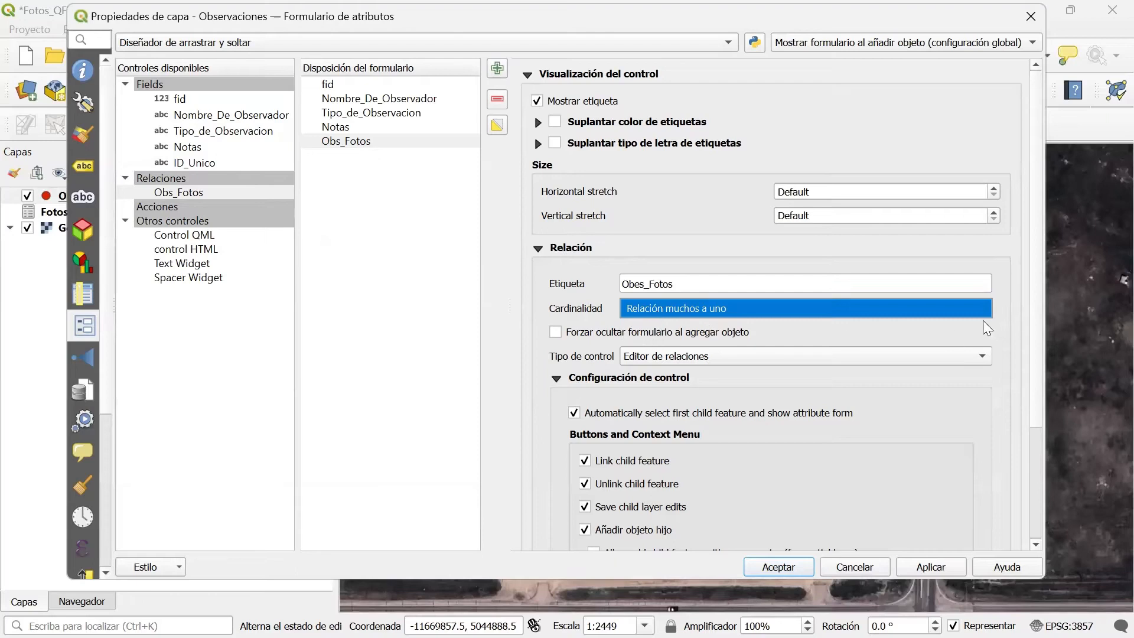
left_click_drag(1035, 357, 1035, 477)
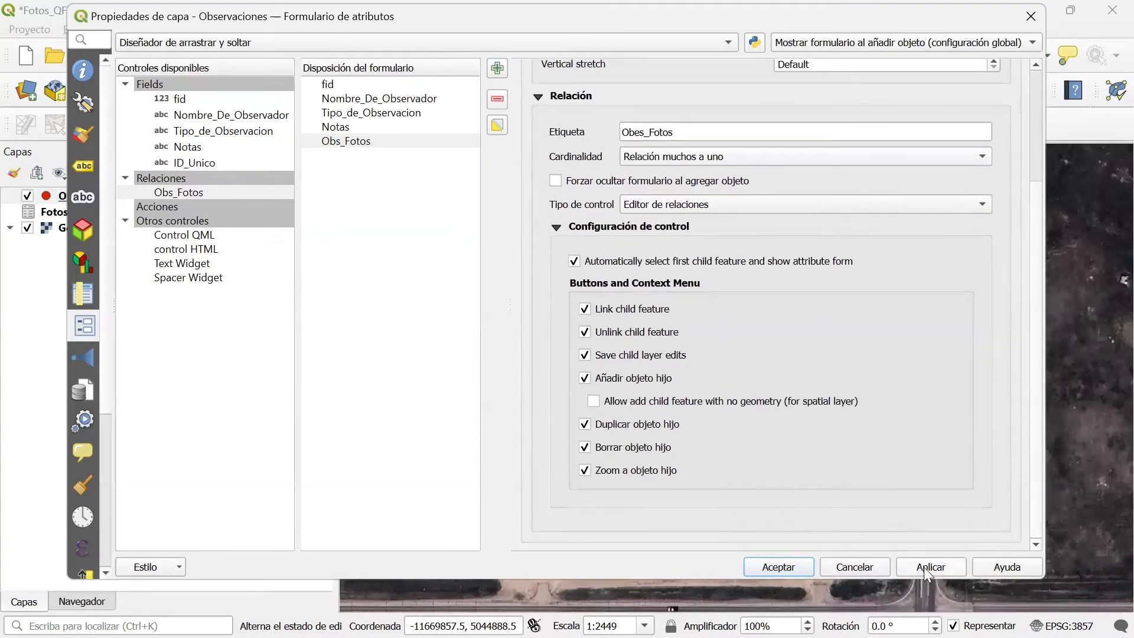
left_click(770, 566)
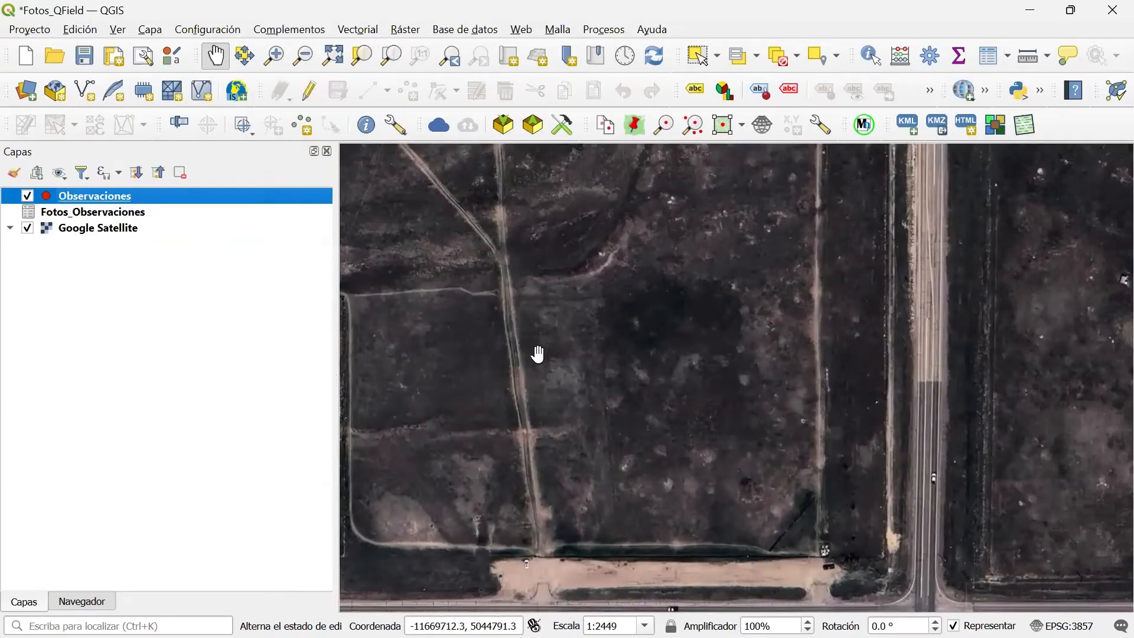
Open the Fotos_Observaciones layer's properties and switch its attribute form to the drag-and-drop designer.
right_click(121, 213)
left_click(197, 570)
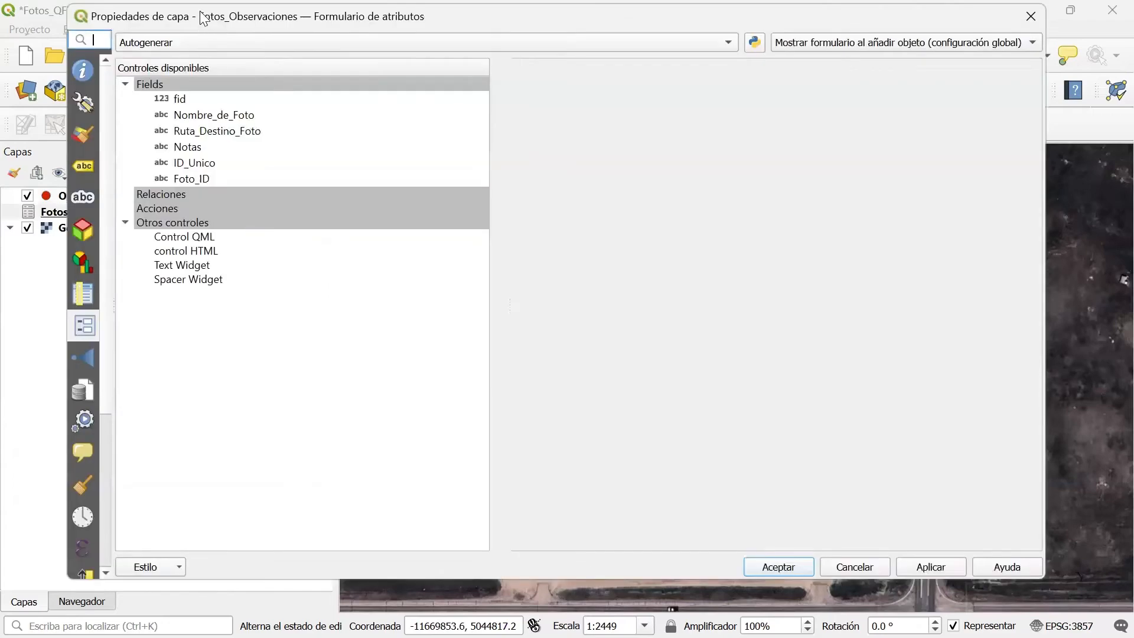
left_click_drag(116, 217, 171, 217)
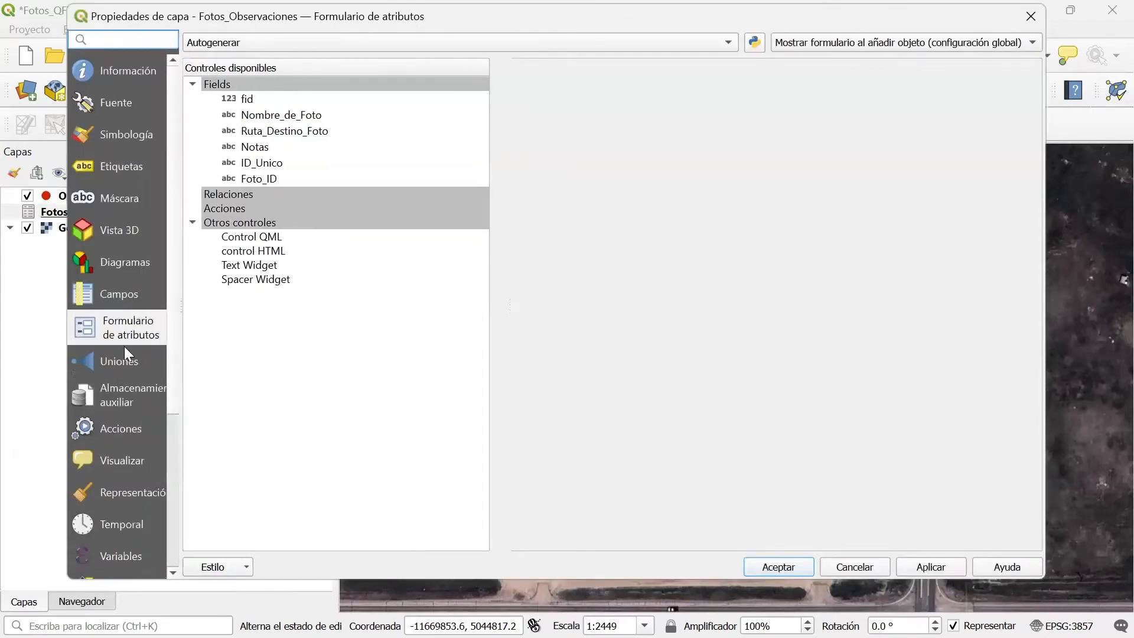
left_click(232, 42)
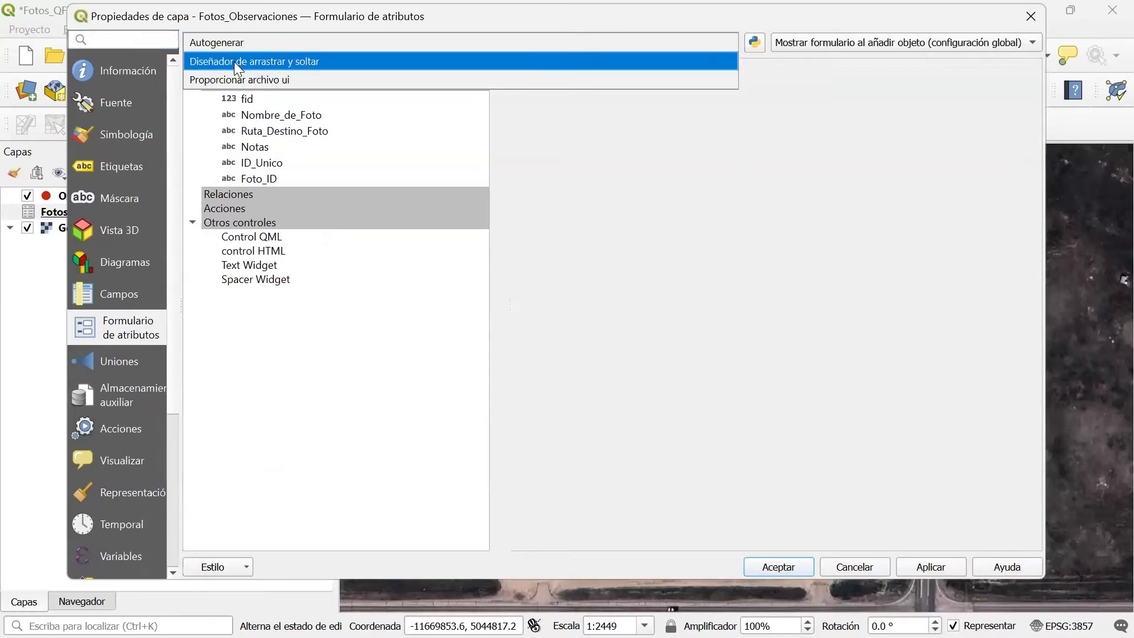
left_click(234, 62)
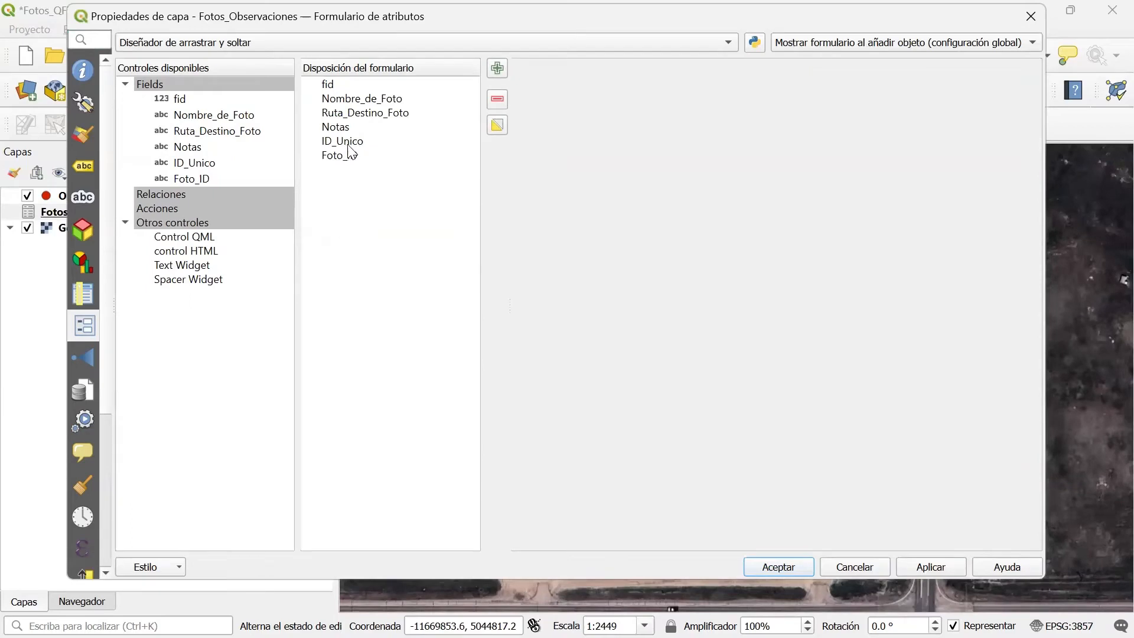
Remove ID_Unico from the Fotos_Observaciones form layout and move Ruta_Destino_Foto below Notas.
left_click(348, 141)
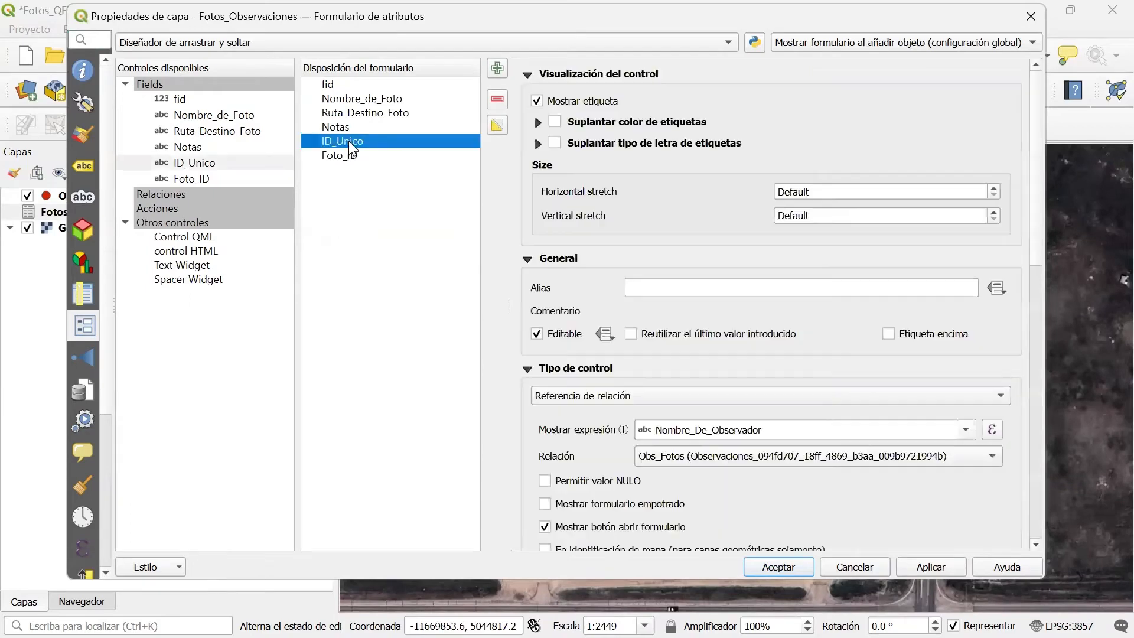
left_click(502, 99)
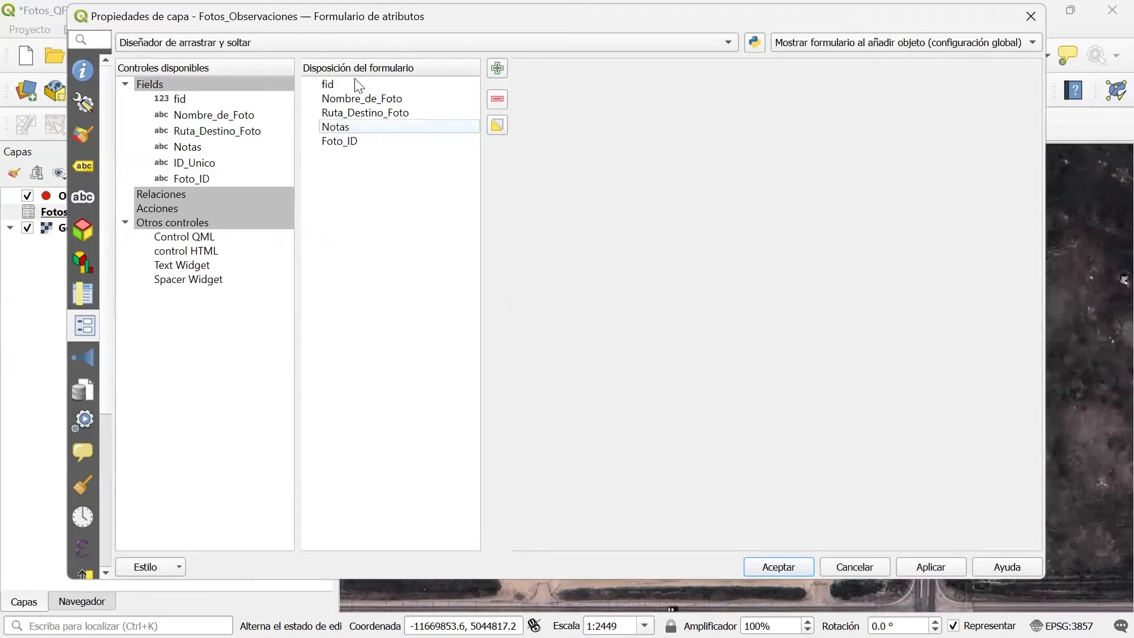
left_click(355, 113)
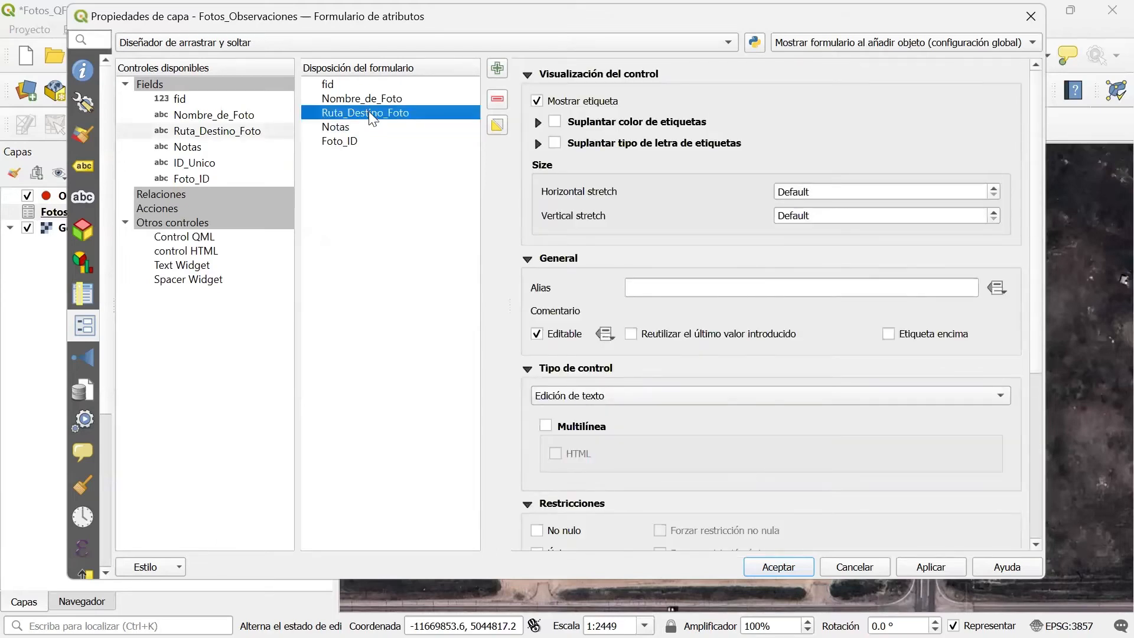
left_click_drag(371, 120, 370, 142)
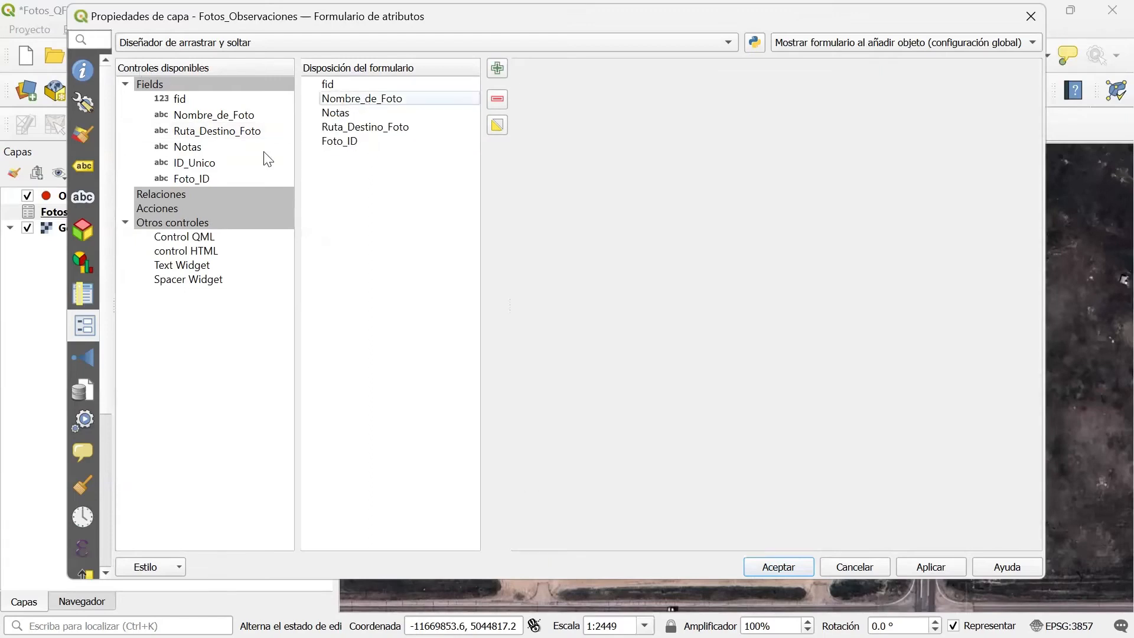
Clear the display expression of the ID_Unico field's relation reference widget and apply the change.
left_click(184, 171)
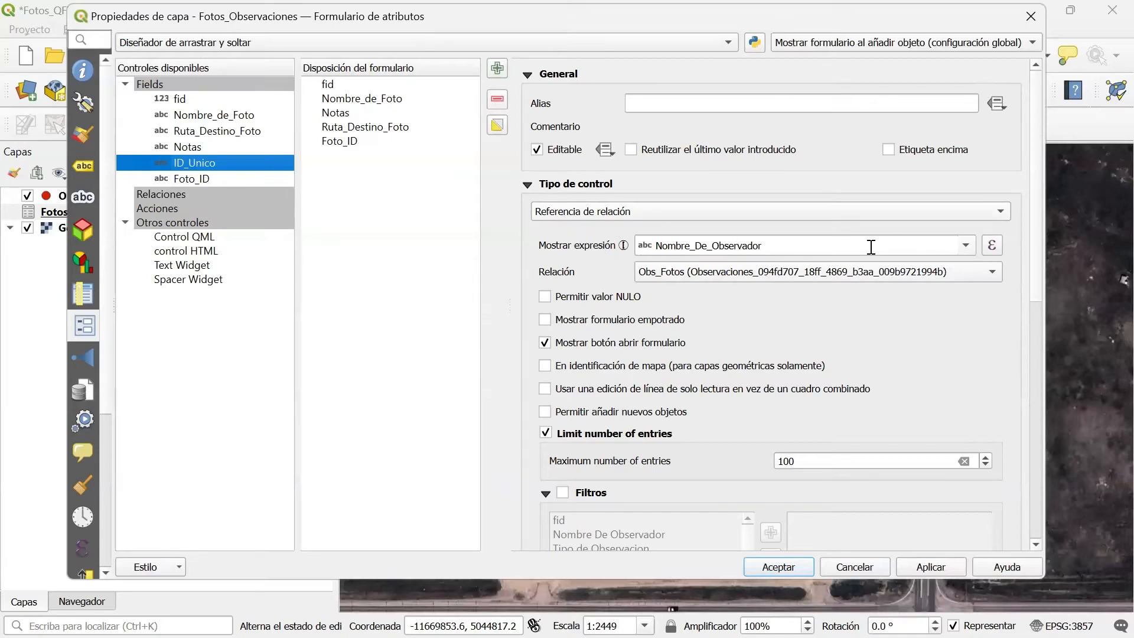
left_click_drag(866, 246, 621, 248)
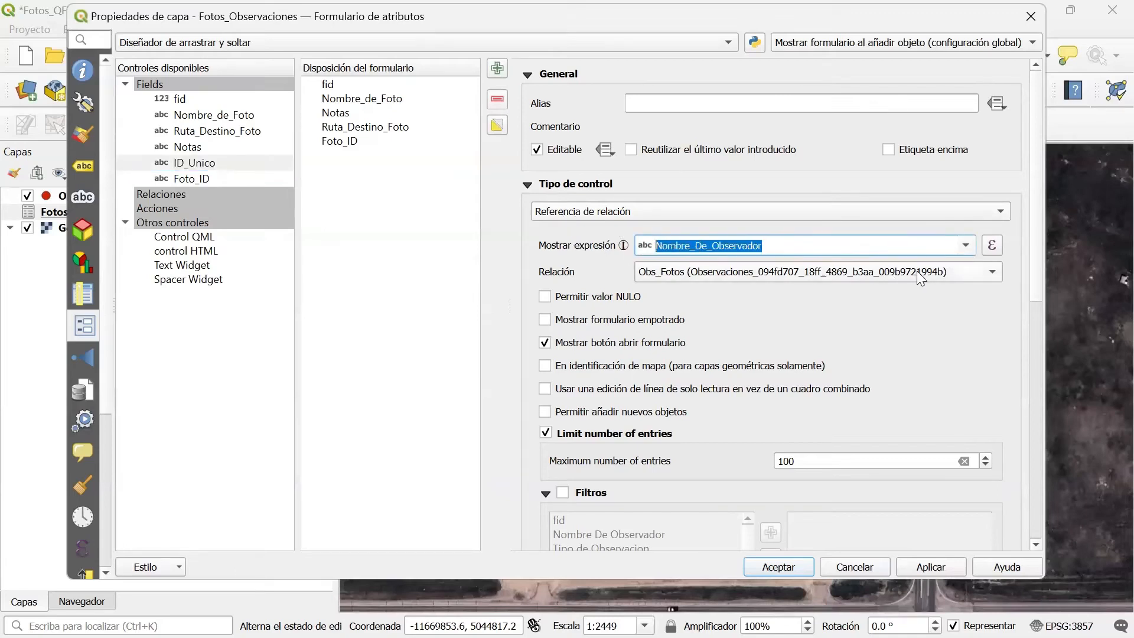
key("BackSpace")
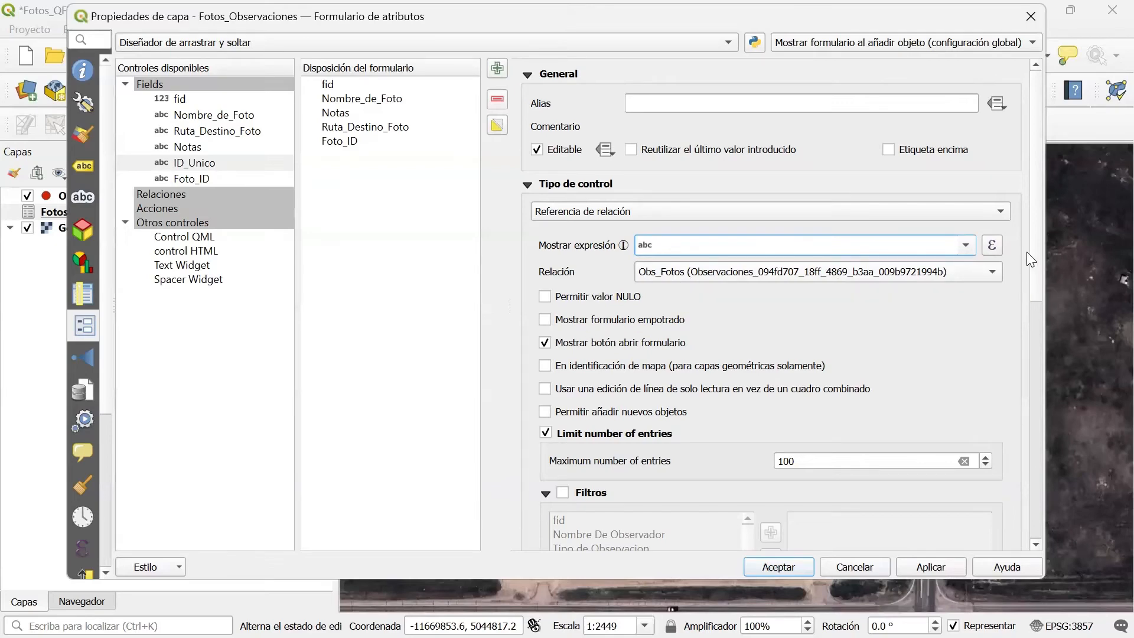
left_click_drag(1038, 248, 1020, 460)
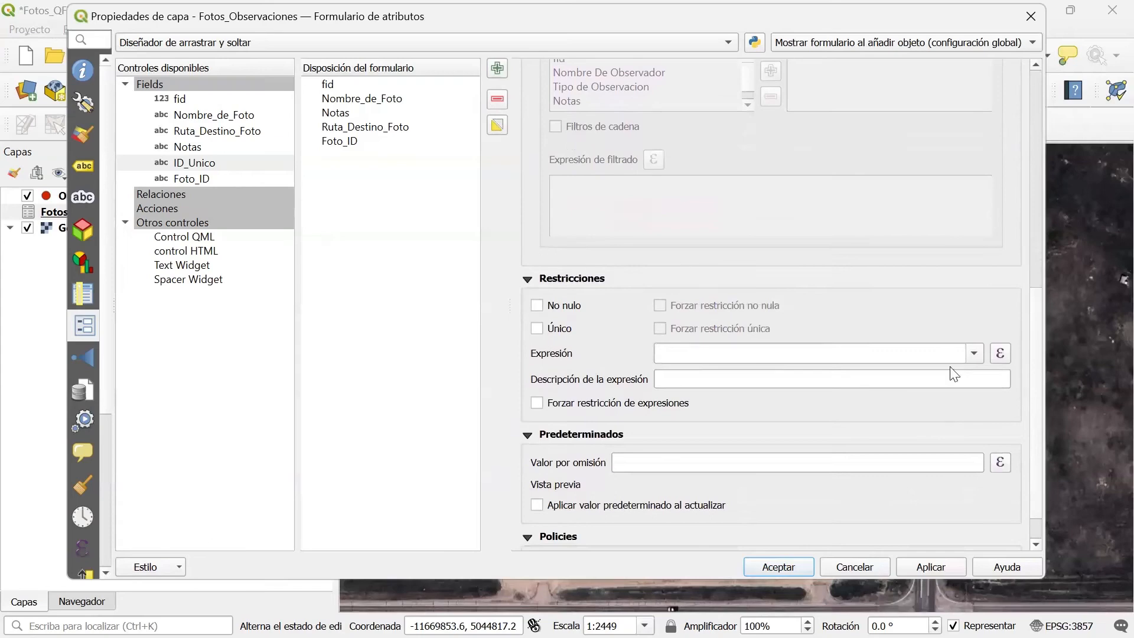
left_click_drag(1038, 344, 1048, 121)
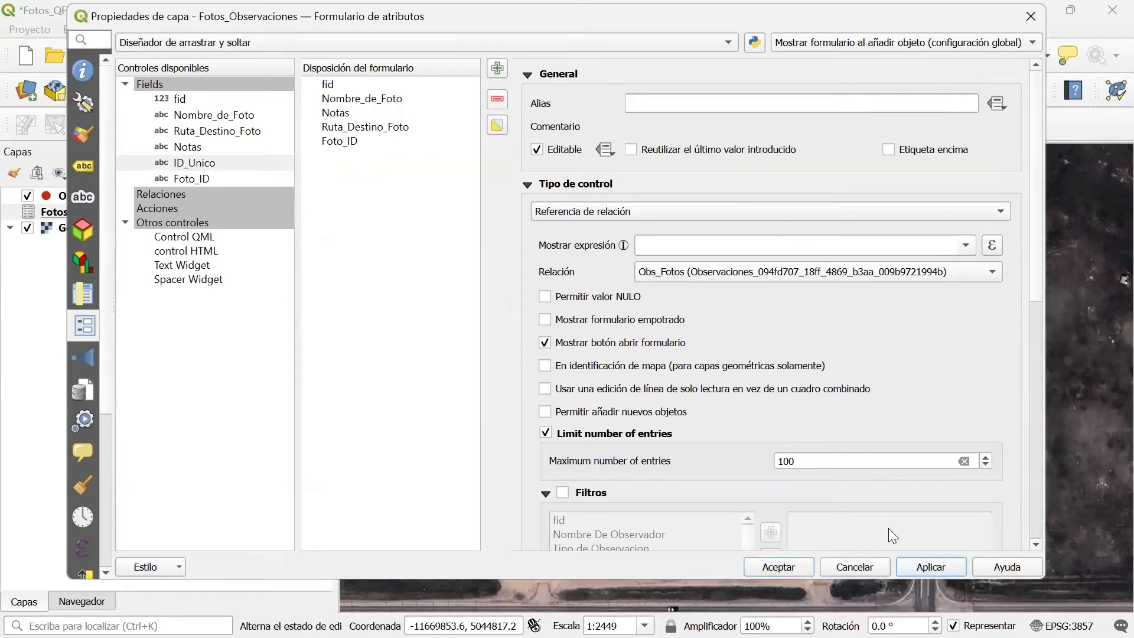
Set the Ruta_Destino_Foto field's widget type to Adjunto and store its path as Relative to Project Path.
left_click(362, 127)
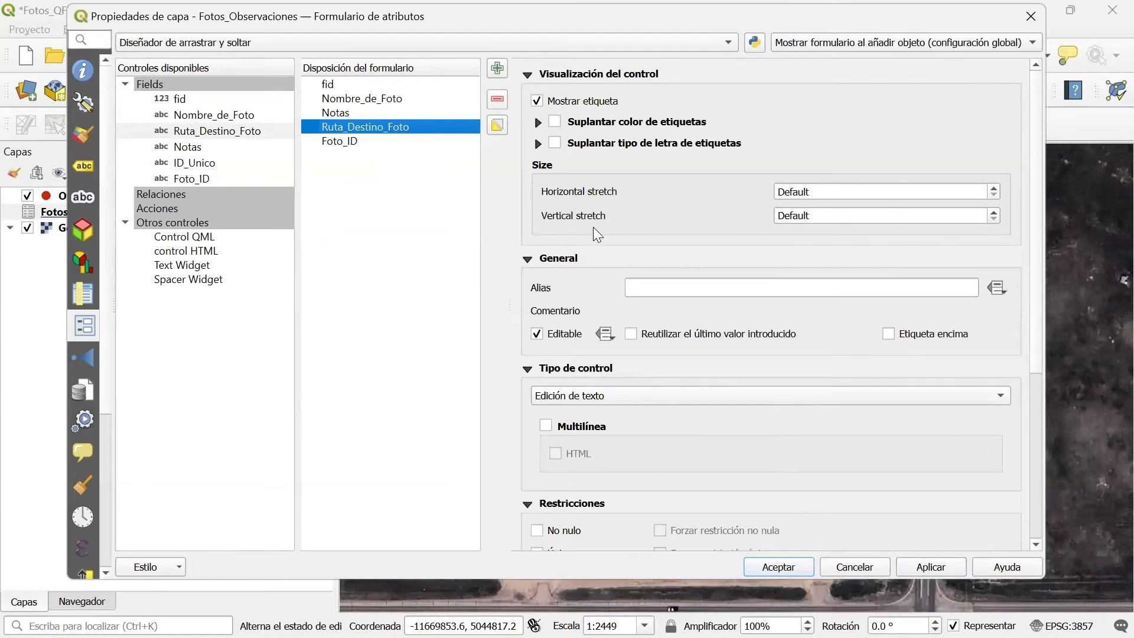
left_click(573, 396)
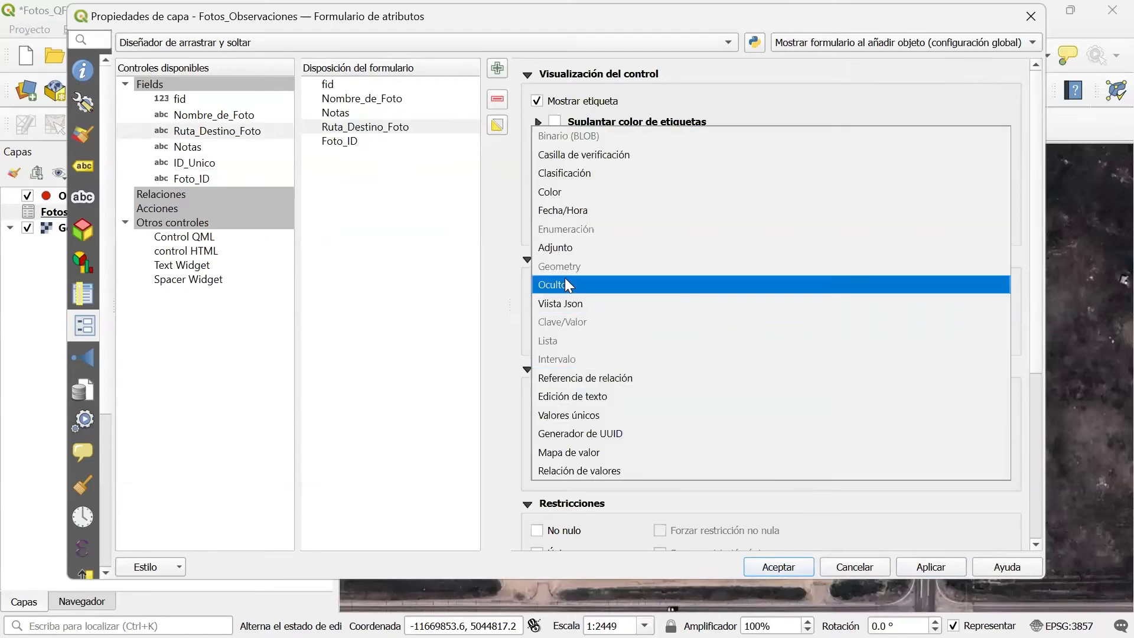
left_click(571, 246)
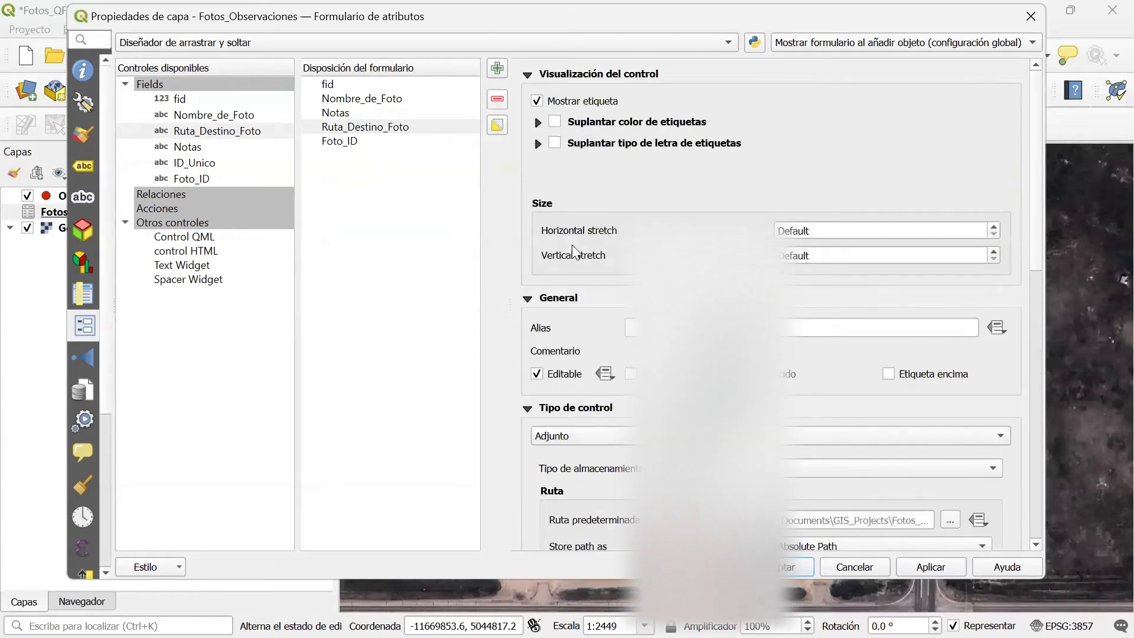
left_click_drag(1035, 244, 1037, 340)
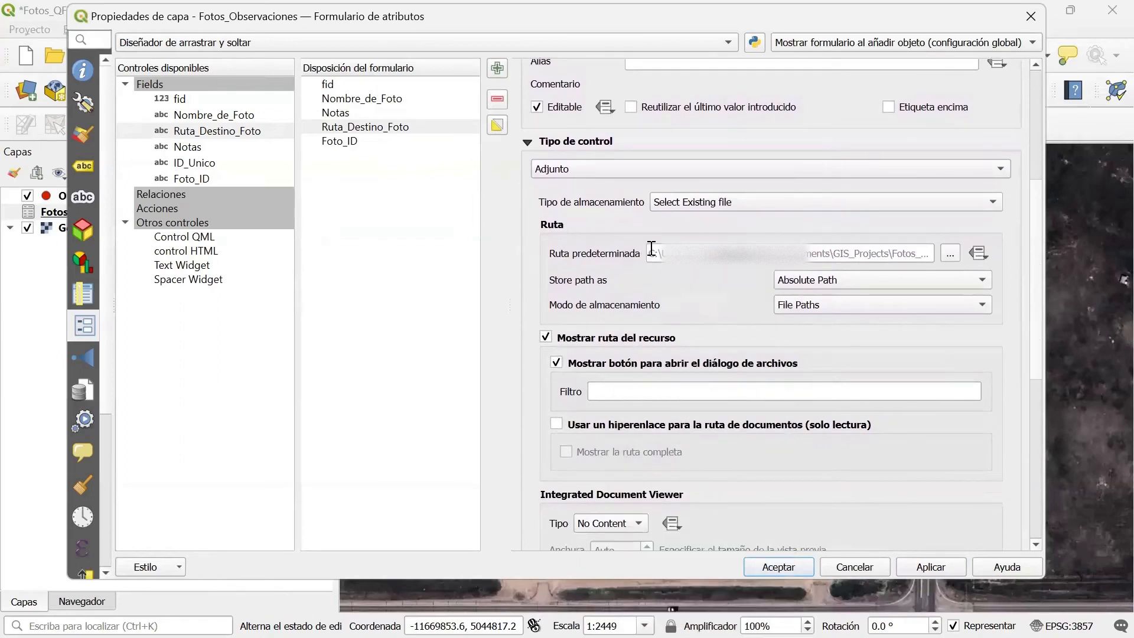
mouse_move(651, 249)
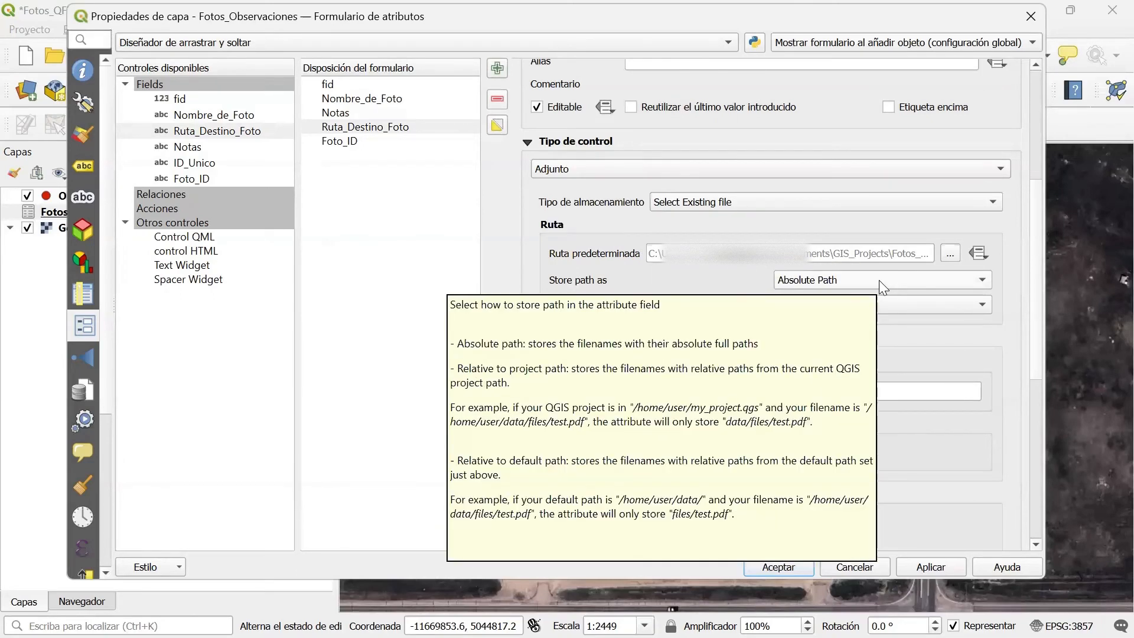
left_click(878, 280)
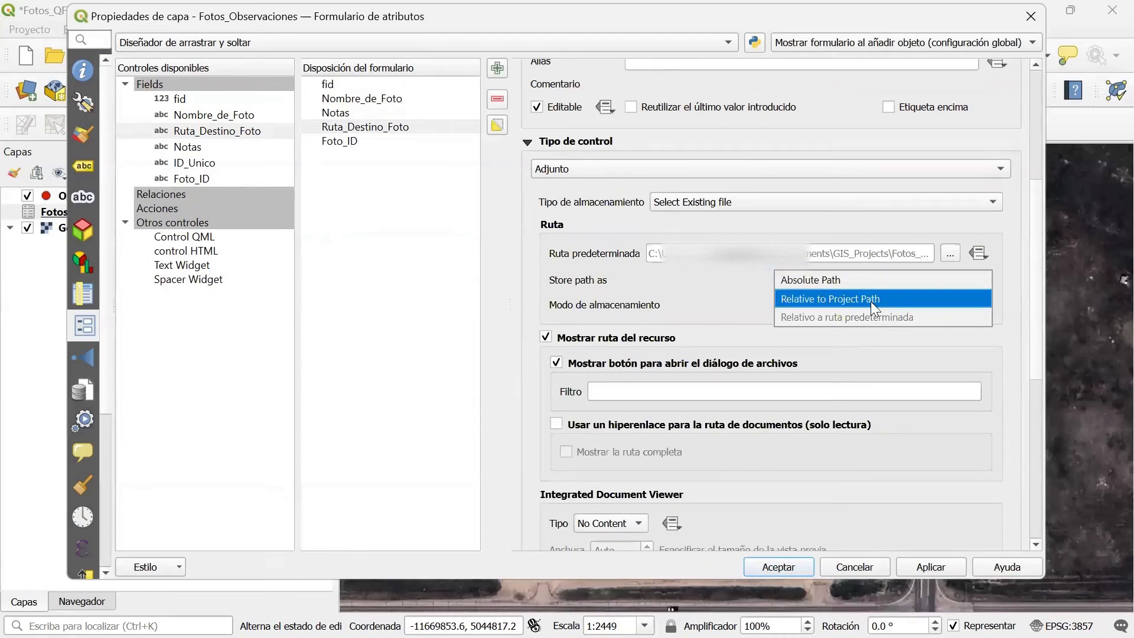
left_click(871, 300)
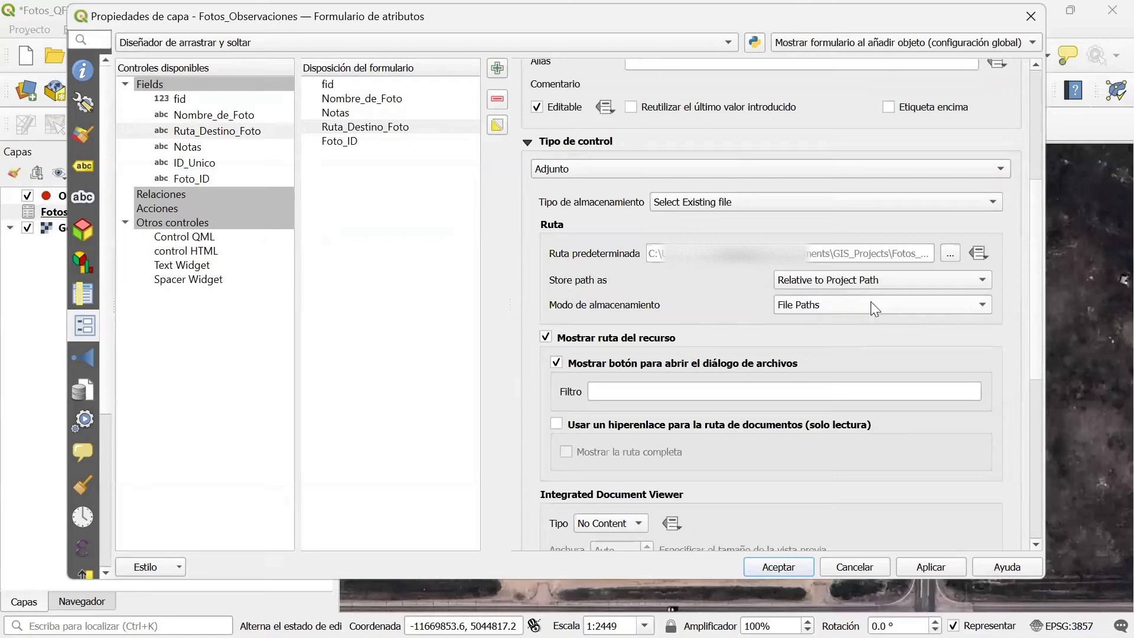
Set the integrated document viewer type of Ruta_Destino_Foto to Imagen and apply the form settings.
scroll(800, 313, "down", 5)
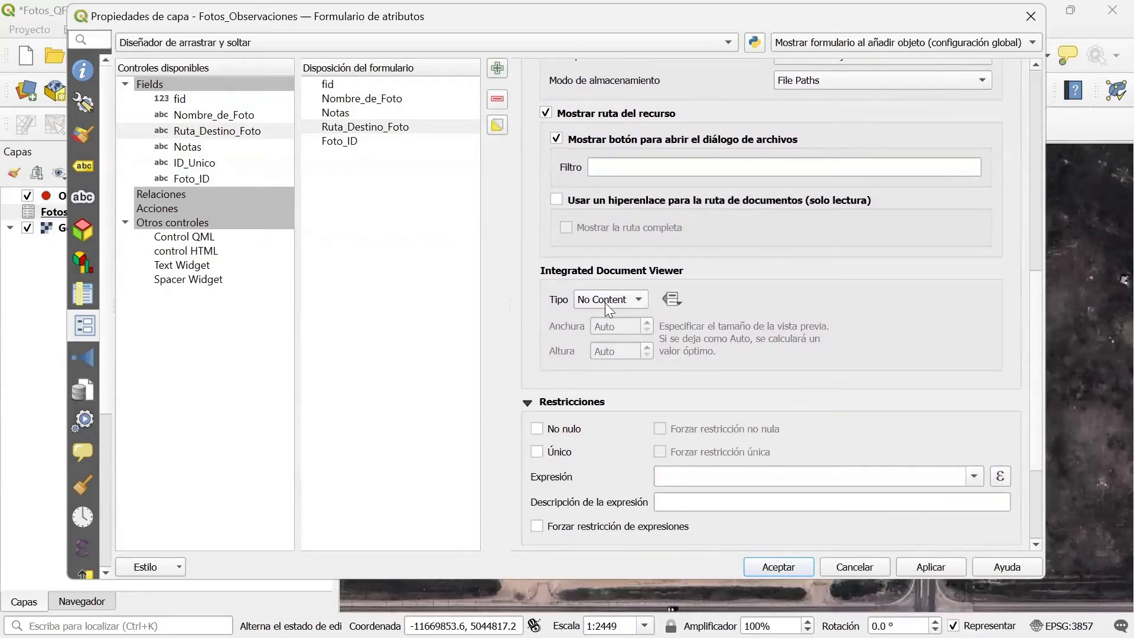
left_click(624, 302)
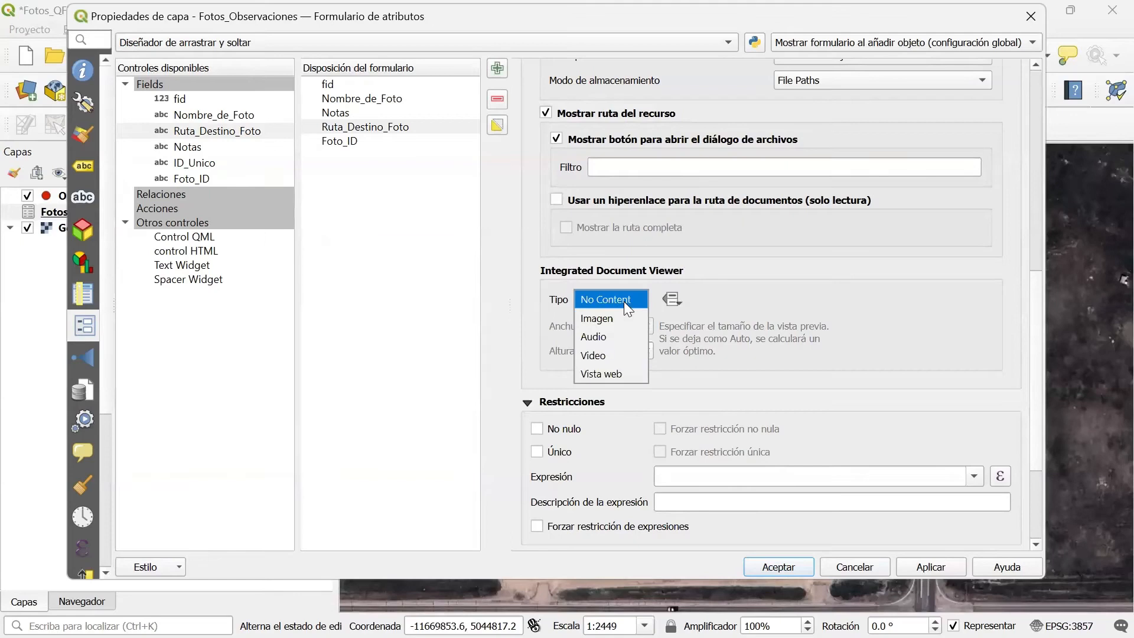
left_click(597, 320)
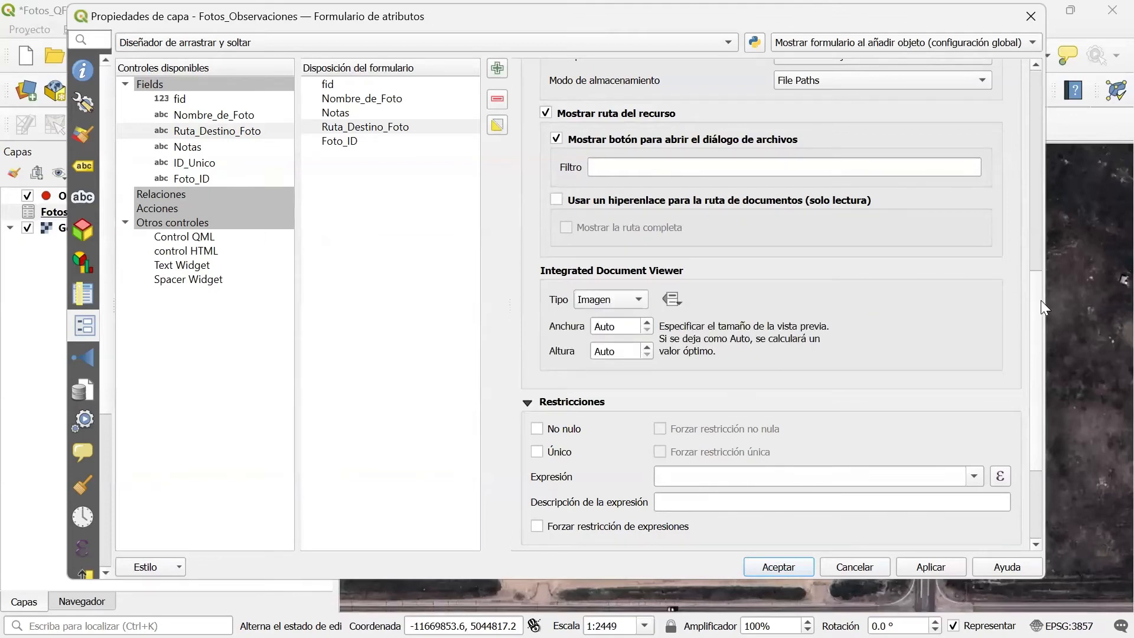
scroll(1032, 331, "down", 5)
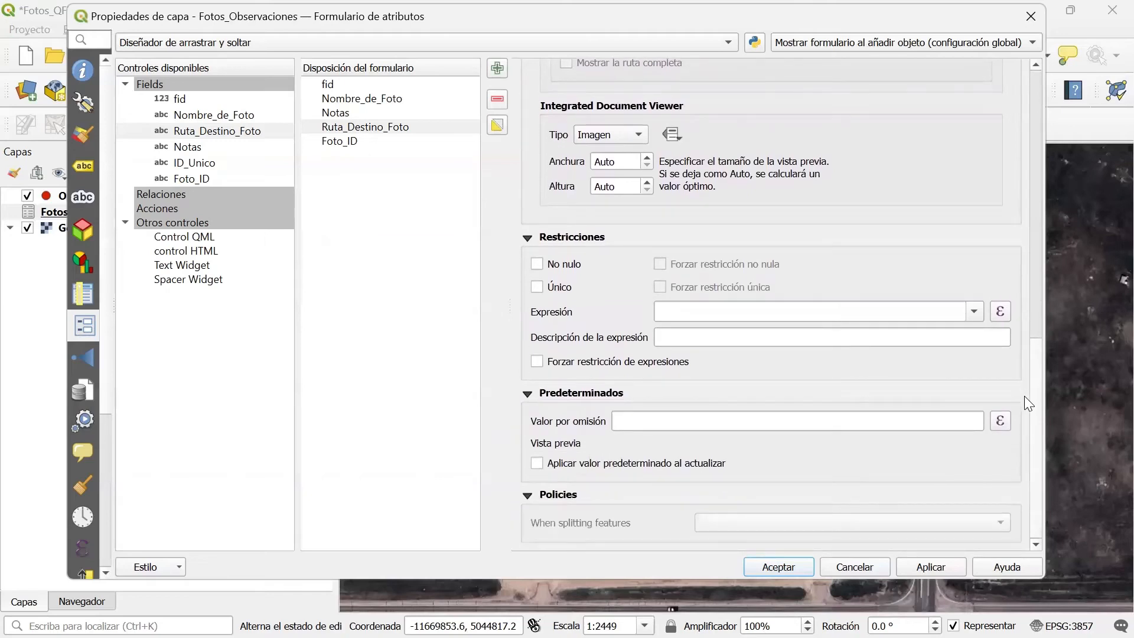
scroll(1039, 331, "up", 3)
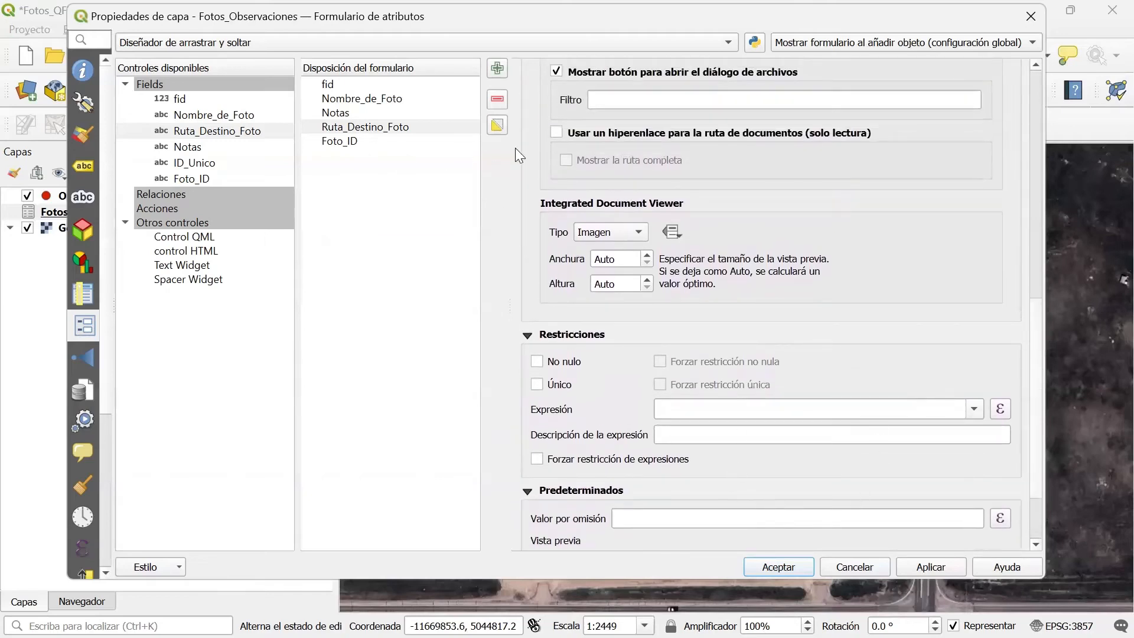
left_click(931, 568)
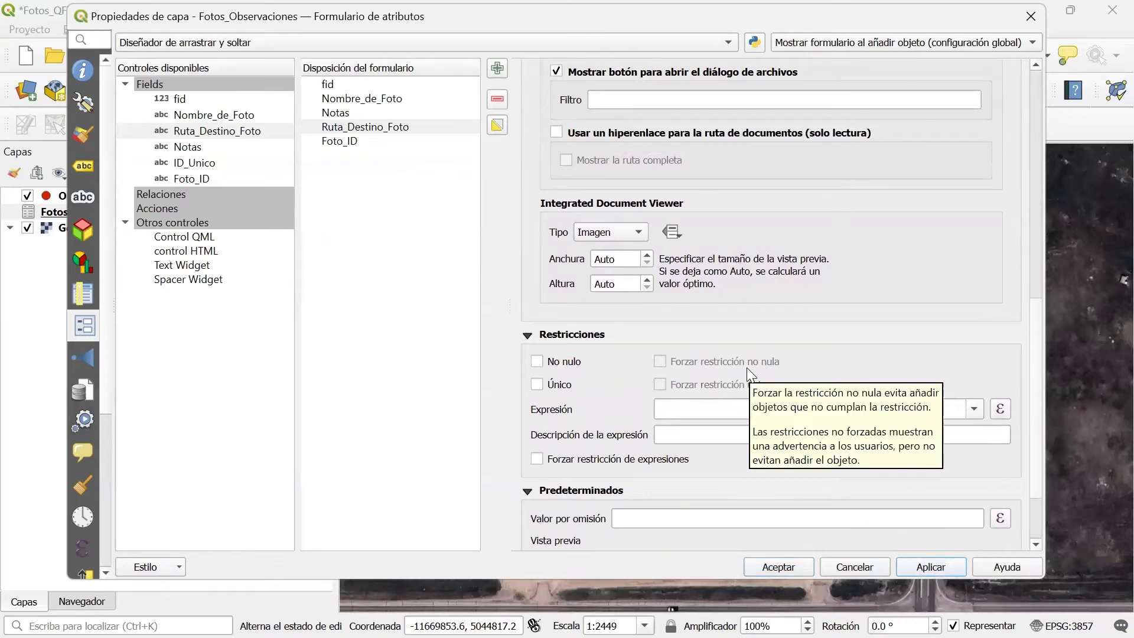
Set the Foto_ID field's widget type to Oculto in the Fotos_Observaciones form.
left_click(352, 143)
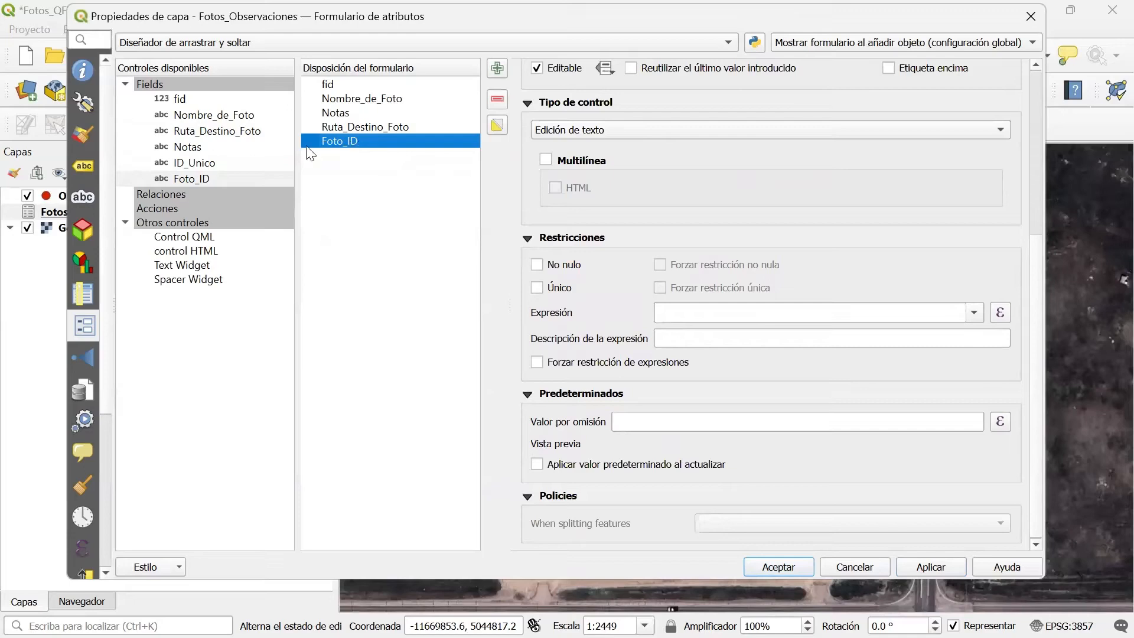
left_click(587, 130)
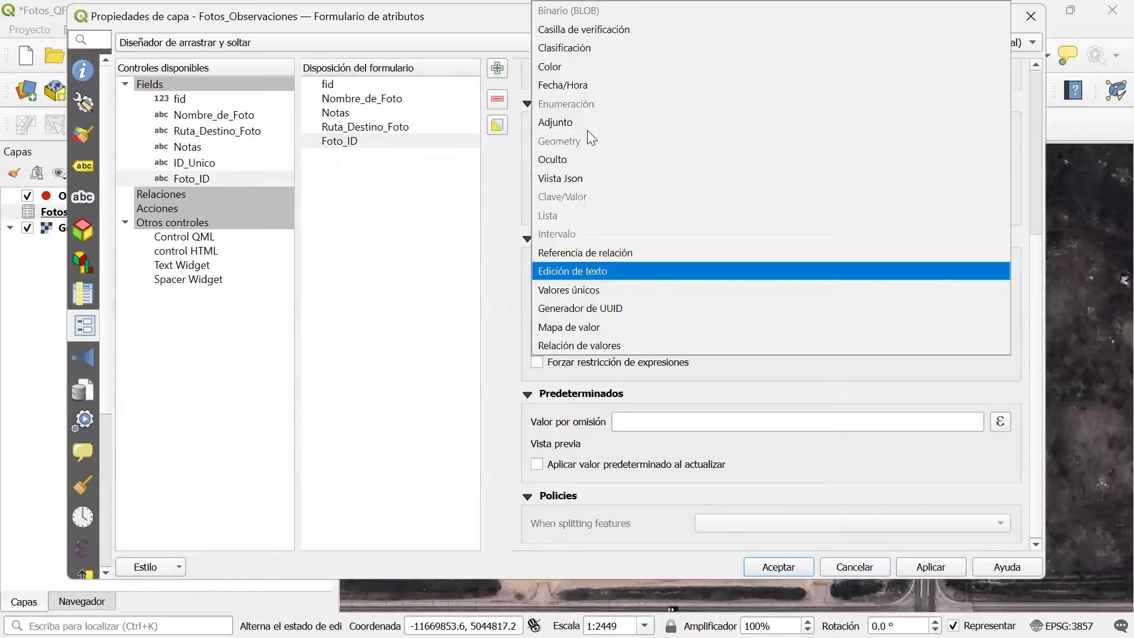
left_click(543, 161)
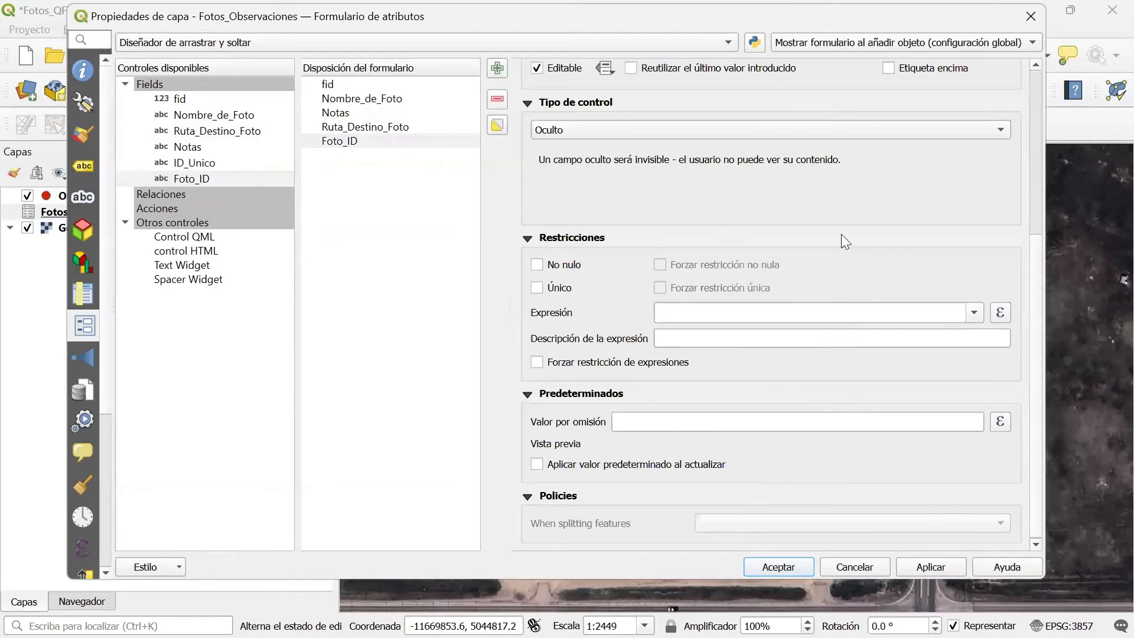
Set Foto_ID's default value to the expression uuid('Withoutbraces'), accept the layer properties and save the project.
left_click_drag(1032, 245, 1032, 259)
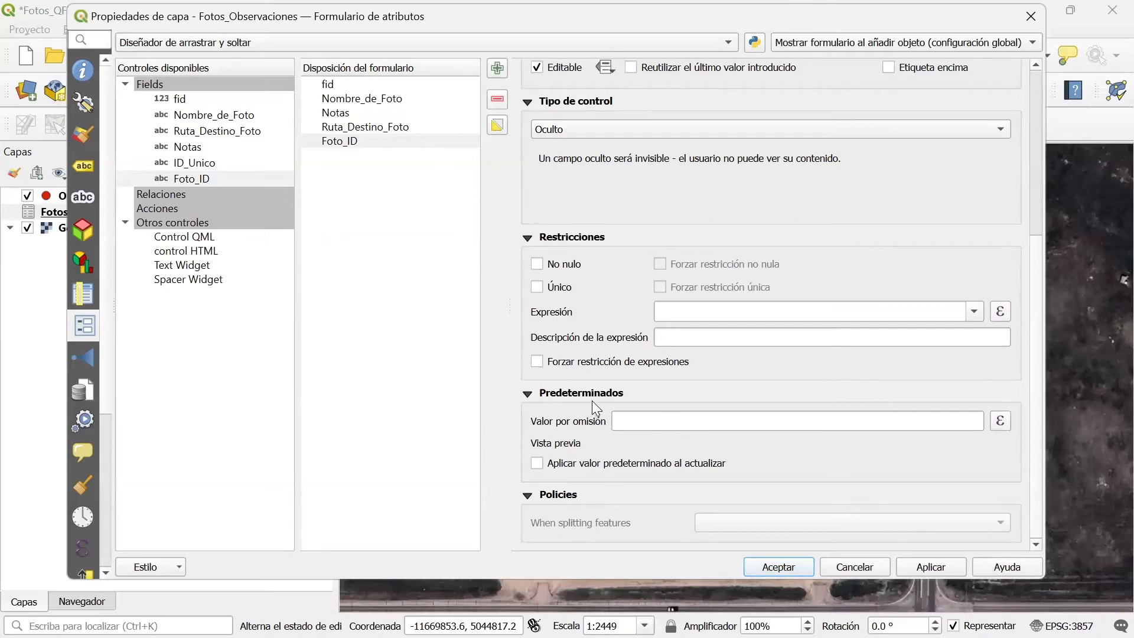
left_click(999, 419)
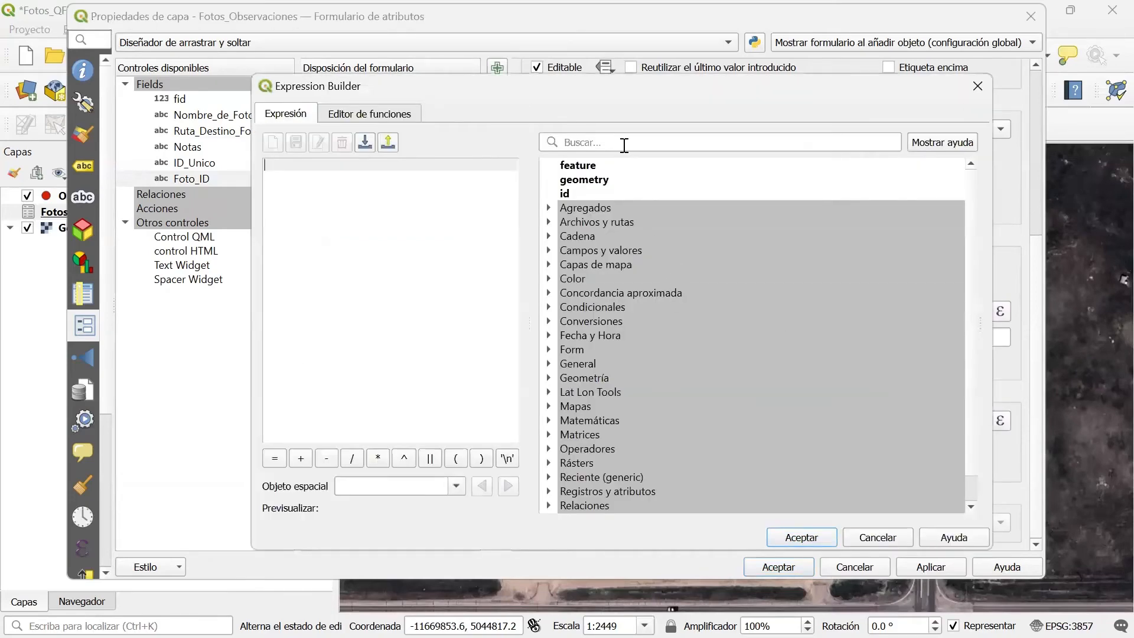
left_click(625, 145)
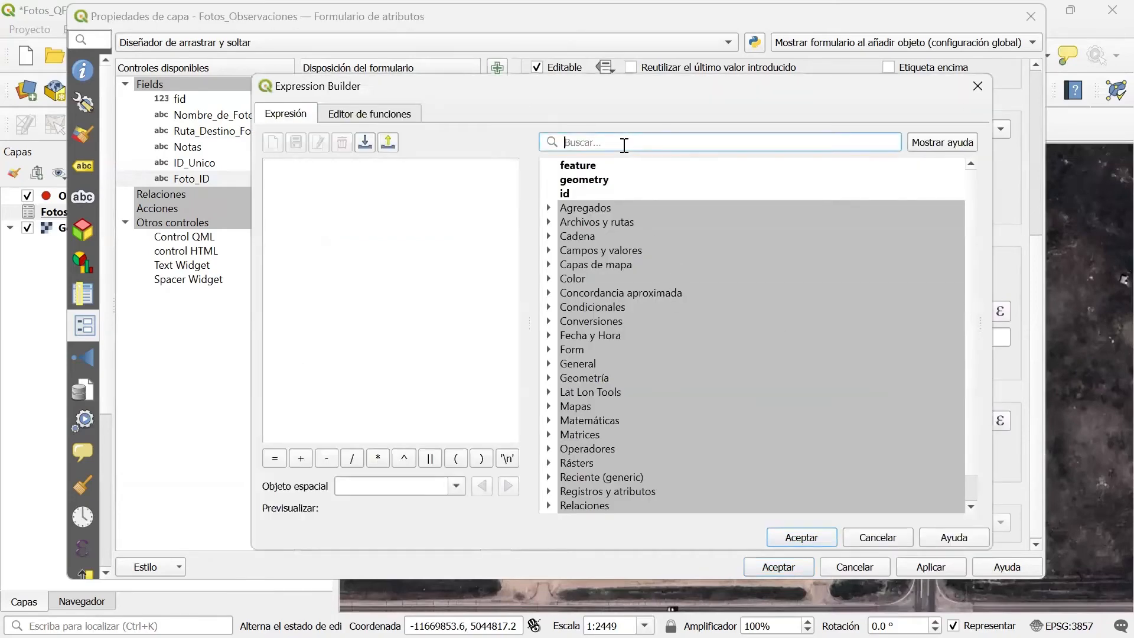
type("uu")
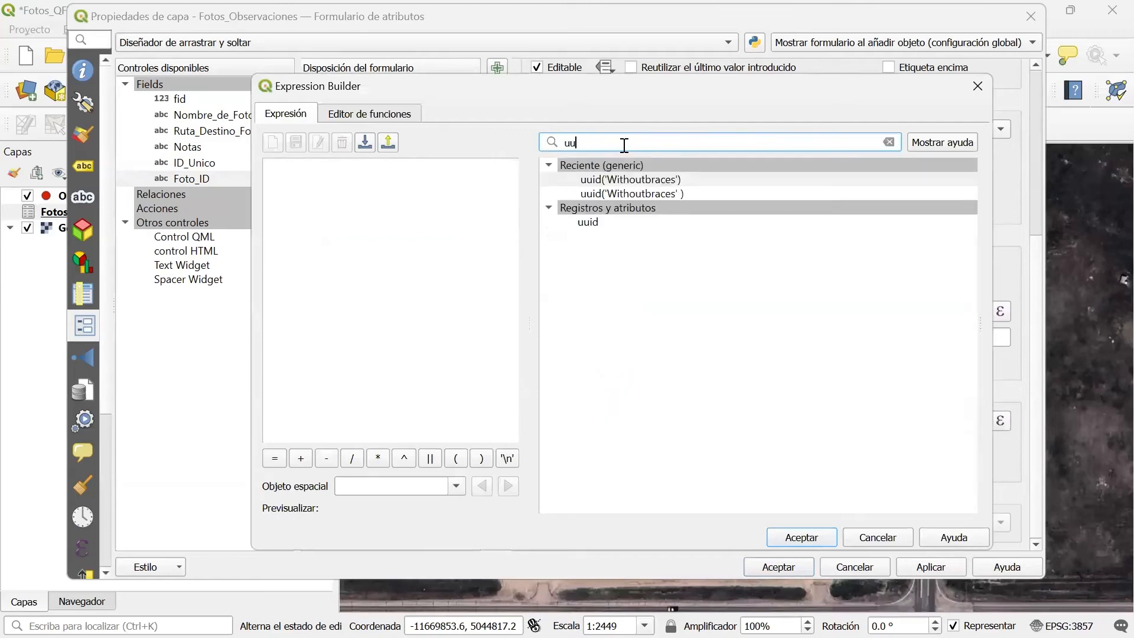
double_click(618, 180)
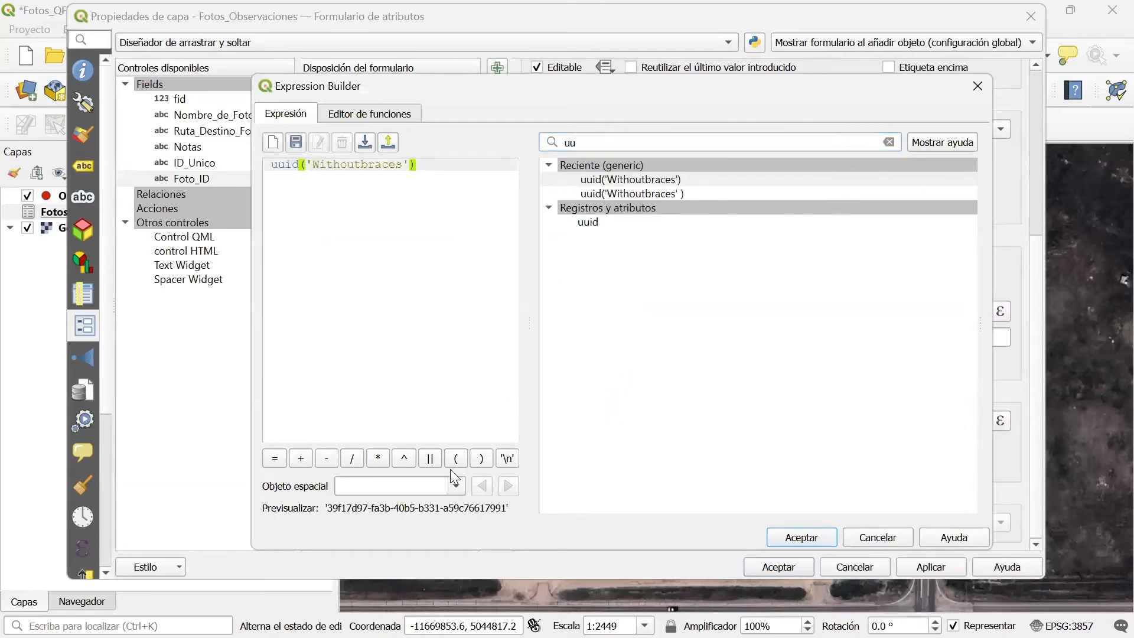
left_click(807, 537)
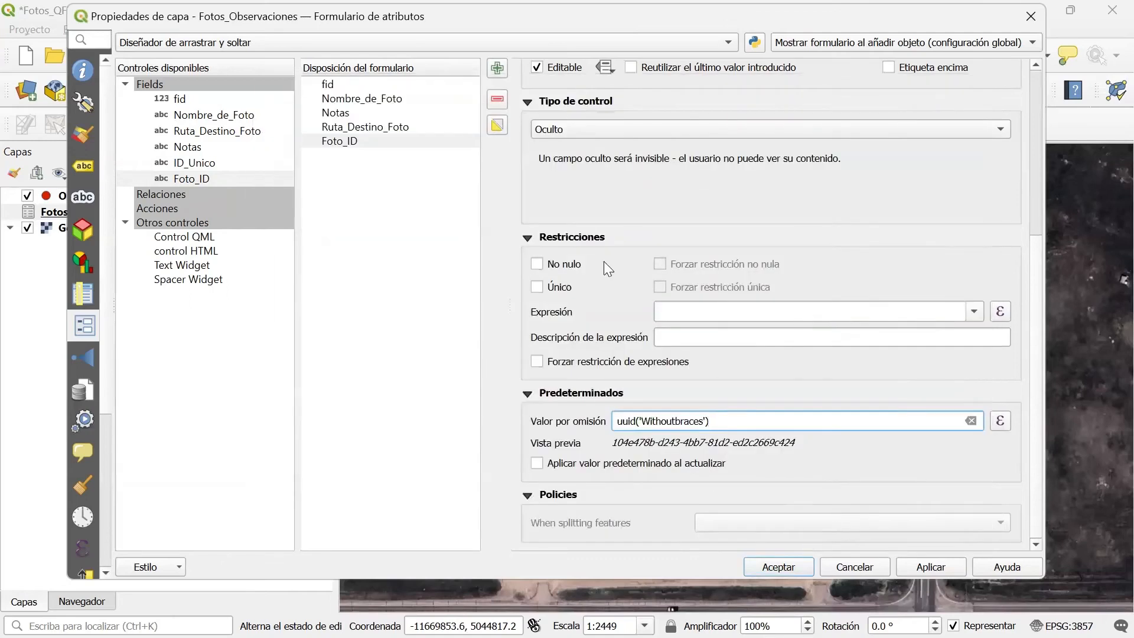
left_click(932, 568)
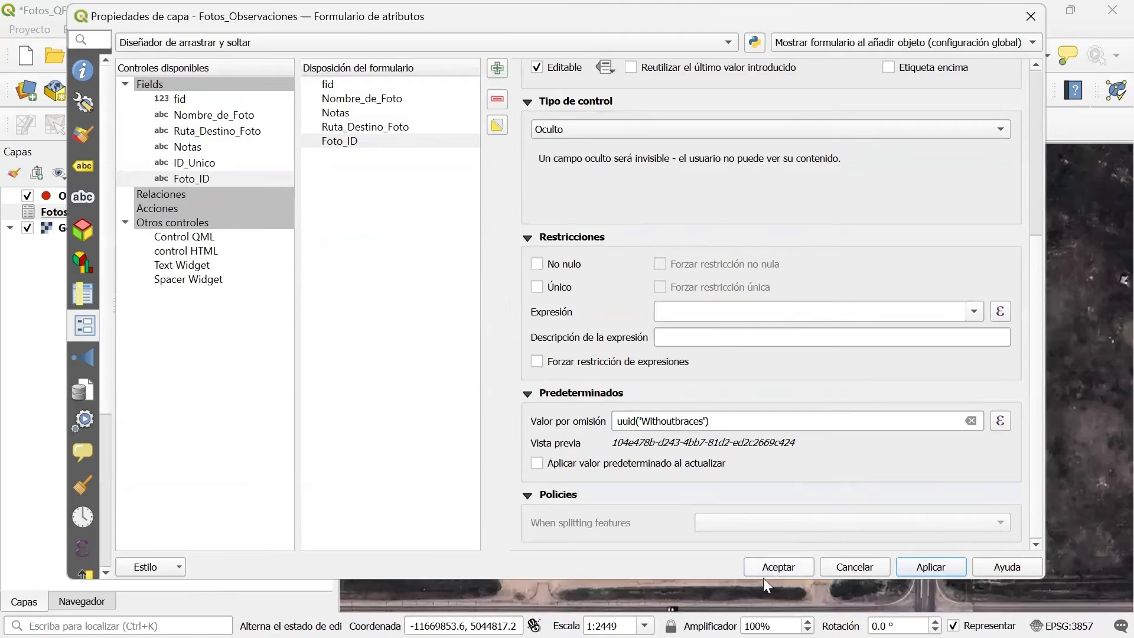
left_click(779, 567)
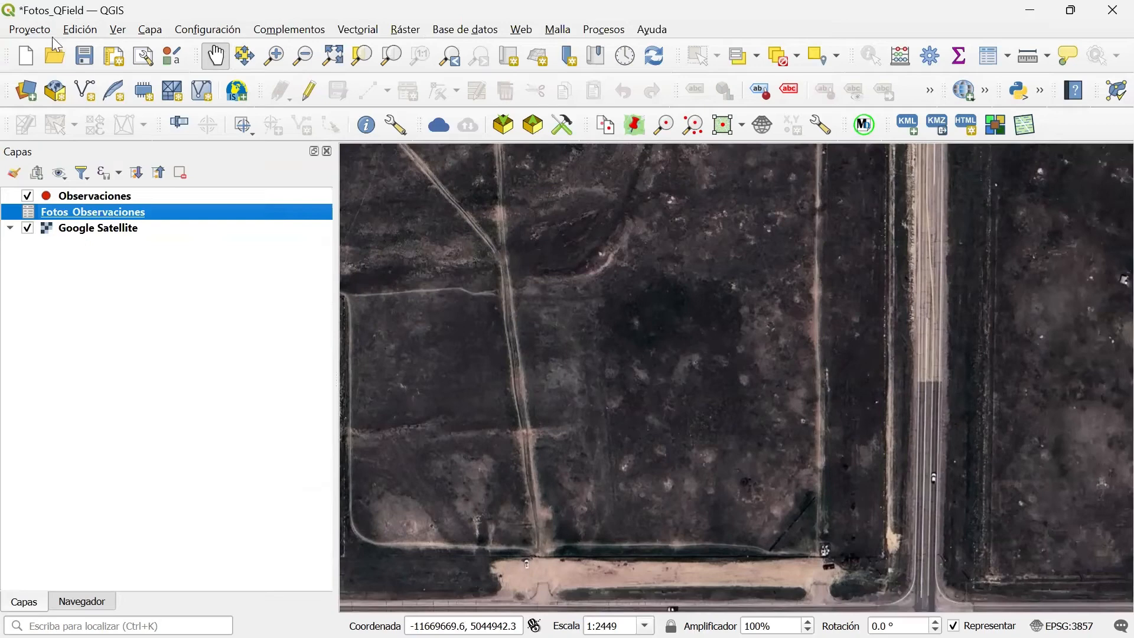
left_click(84, 57)
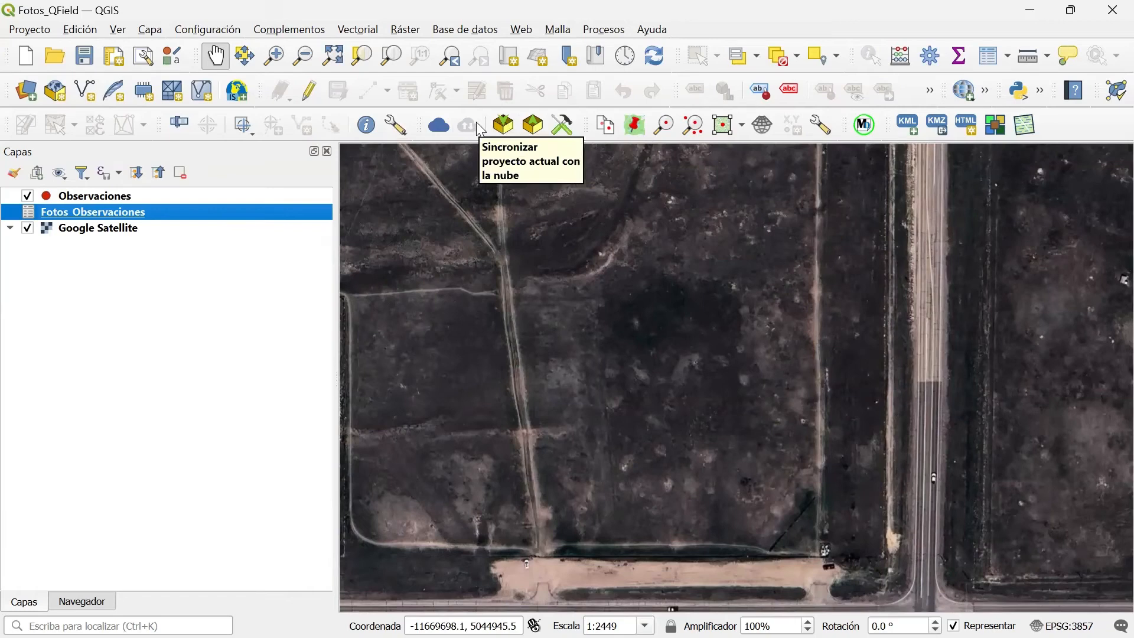
Check the QField Sync entry among the installed plugins, and close the plugin manager.
left_click(293, 29)
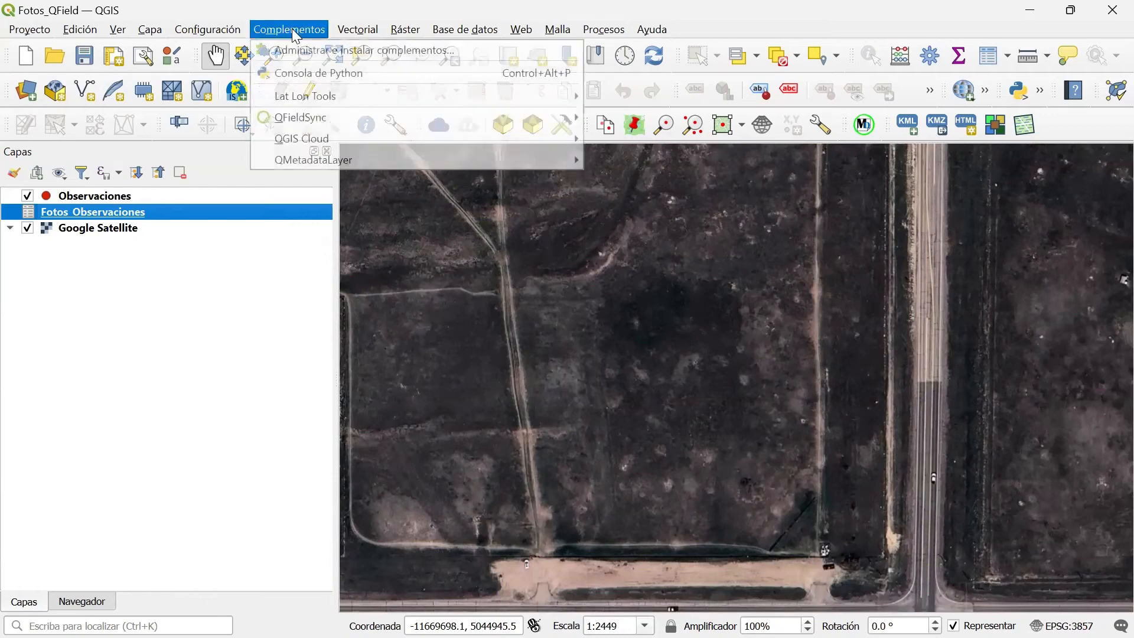
left_click(302, 50)
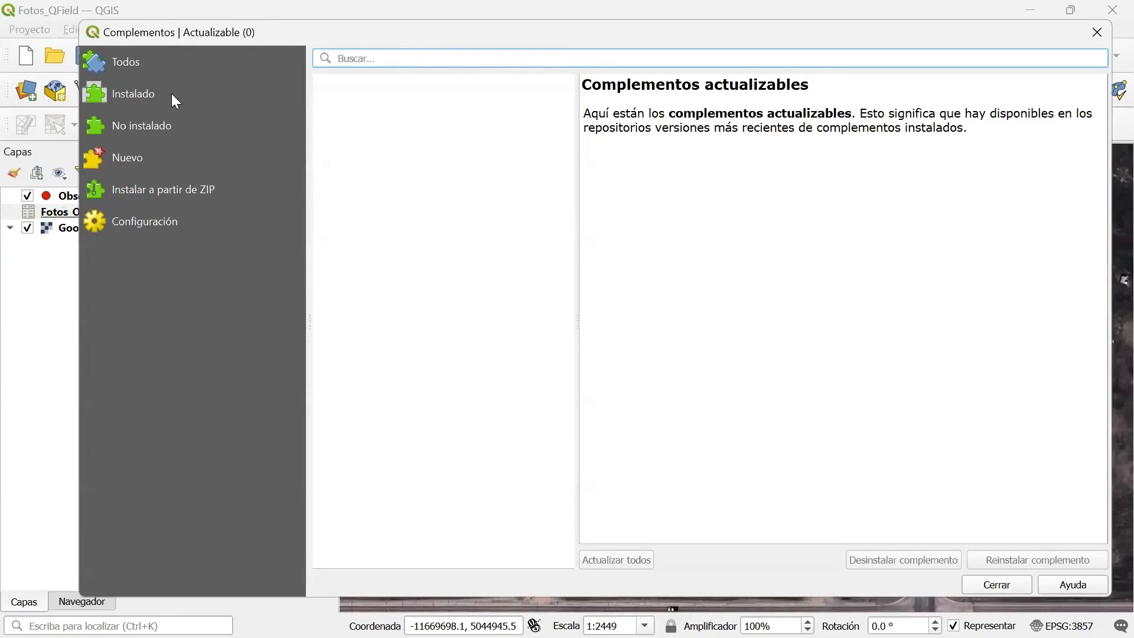
left_click(126, 93)
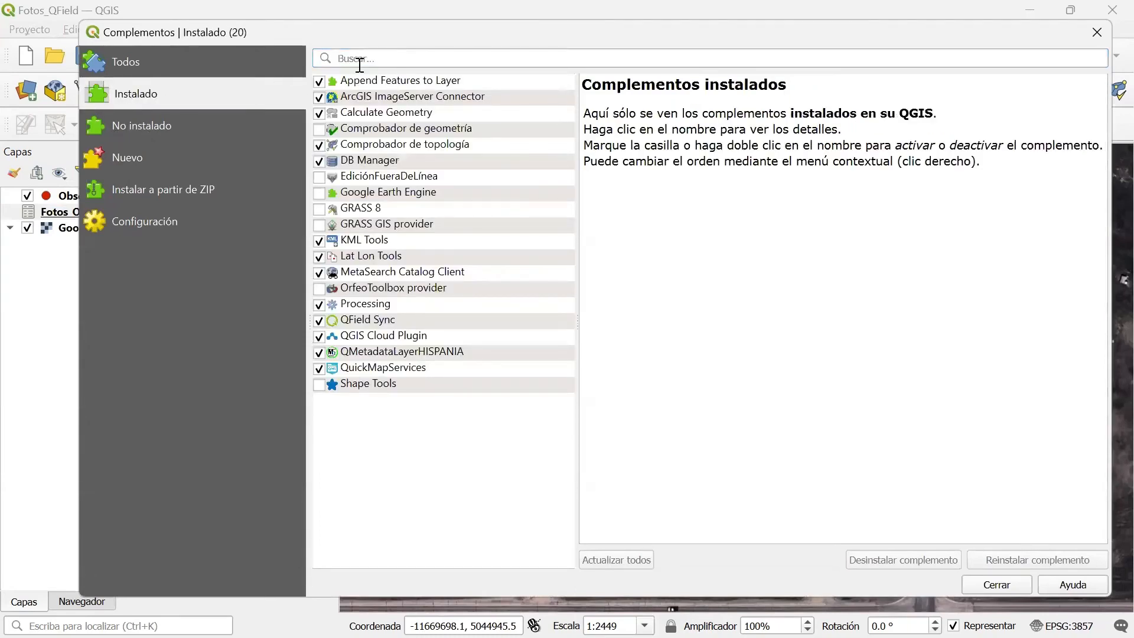
left_click(371, 319)
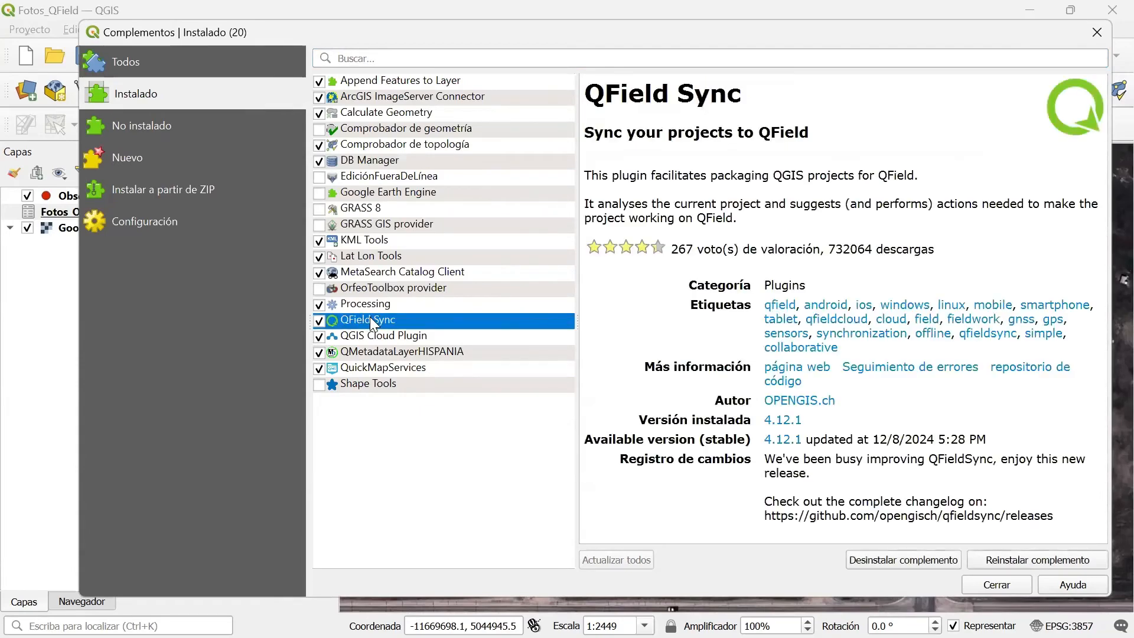
left_click(1012, 588)
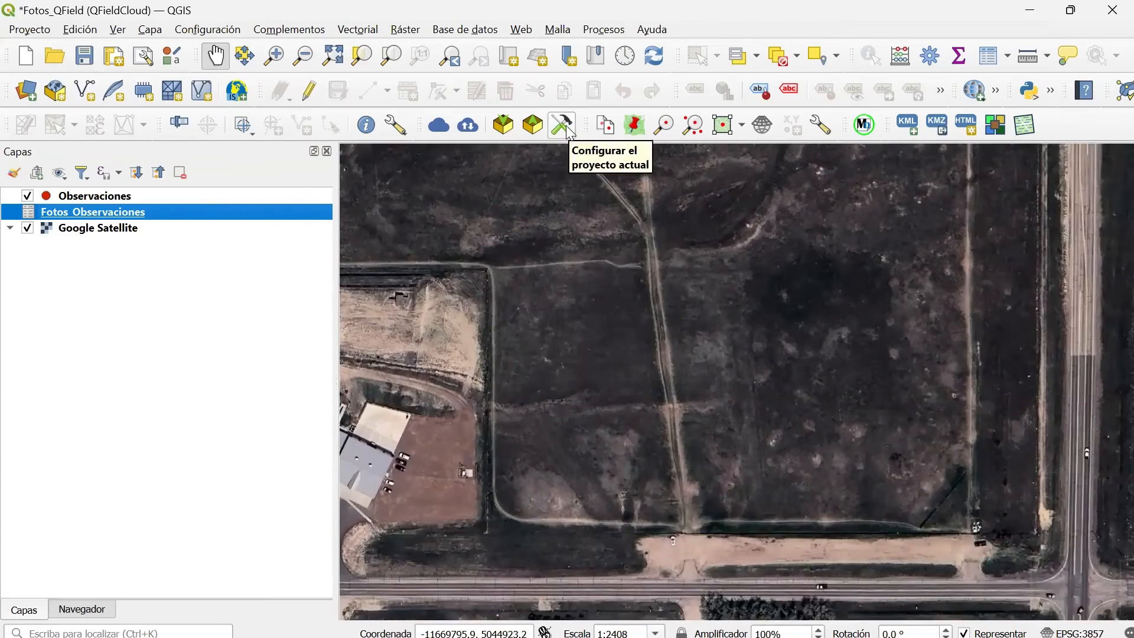
Choose Offline editing as the cable export action for Fotos_Observaciones and Observaciones in the project's QField settings, and accept.
left_click(570, 132)
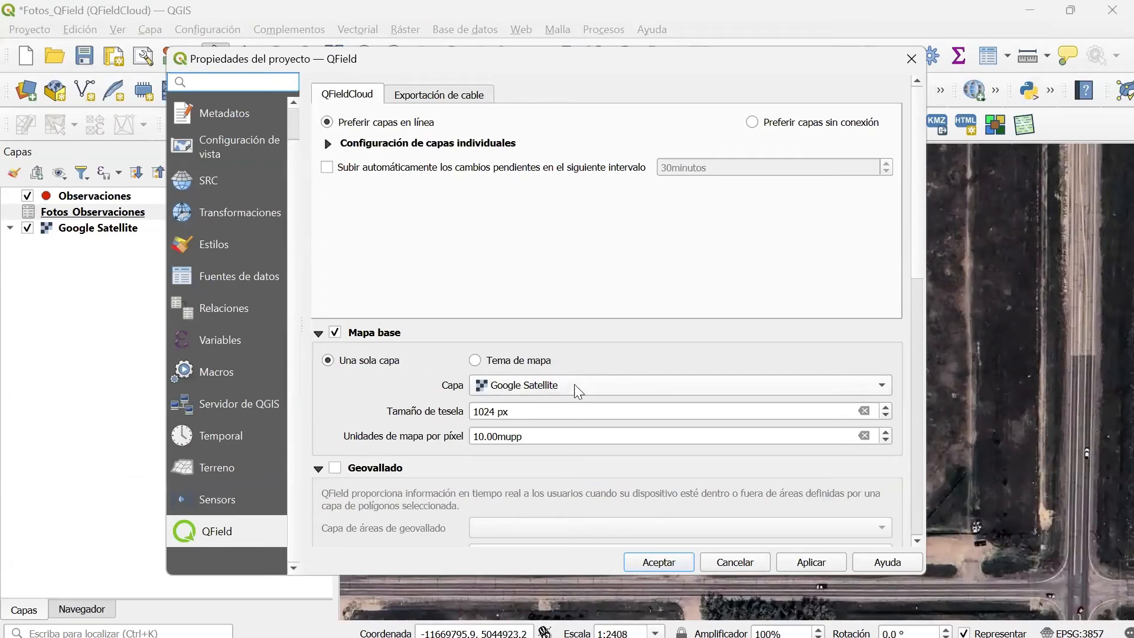
left_click(438, 94)
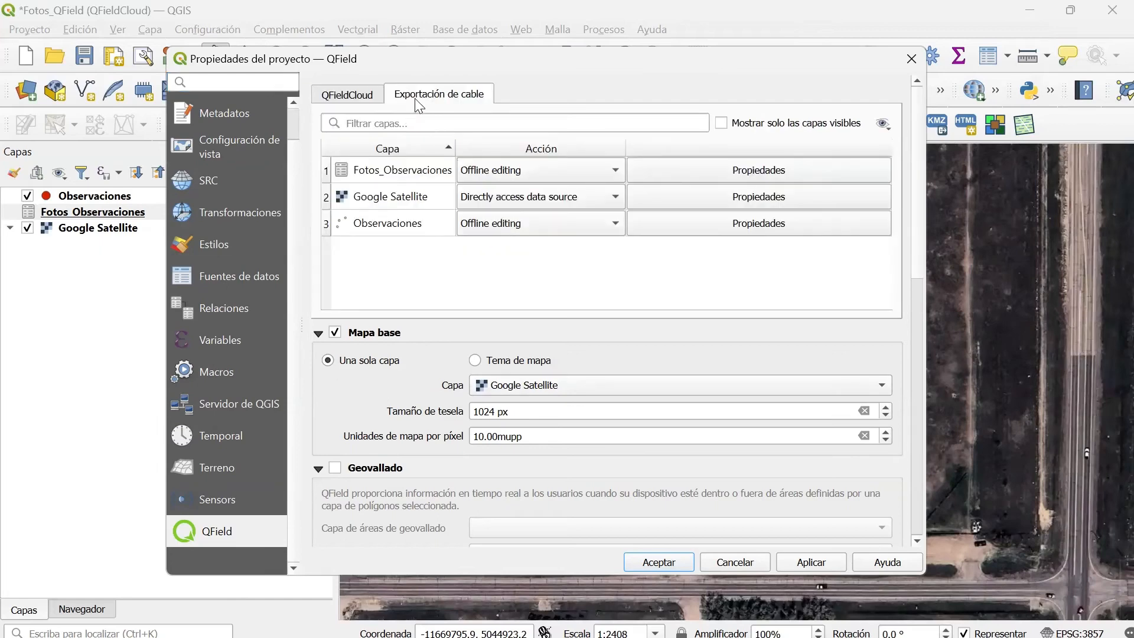
left_click(517, 170)
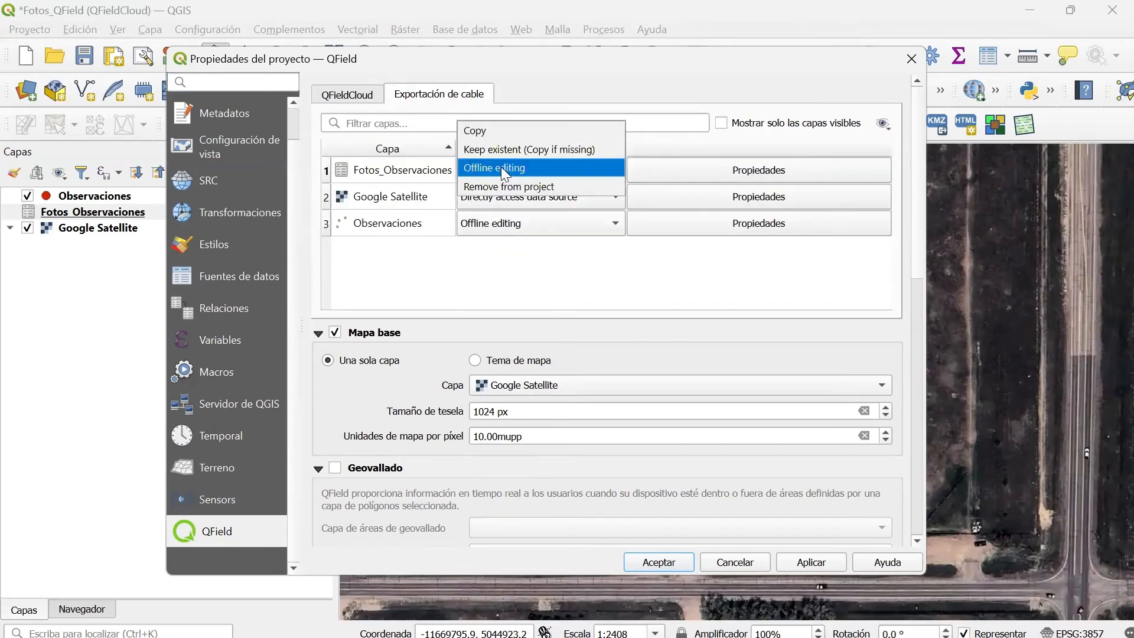
left_click(498, 169)
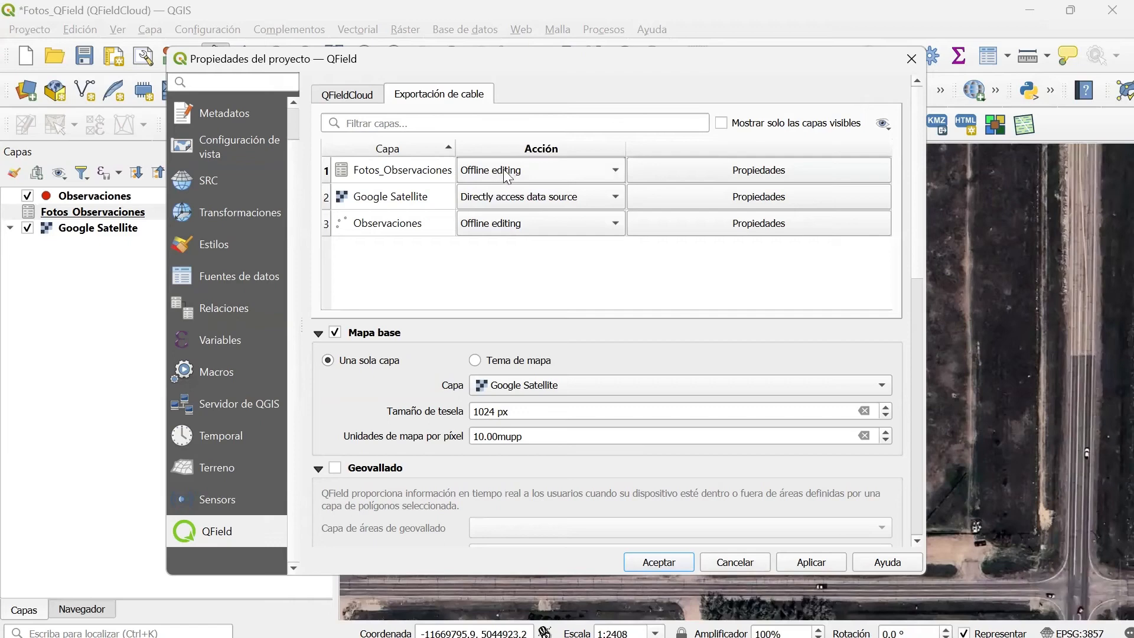
left_click(505, 226)
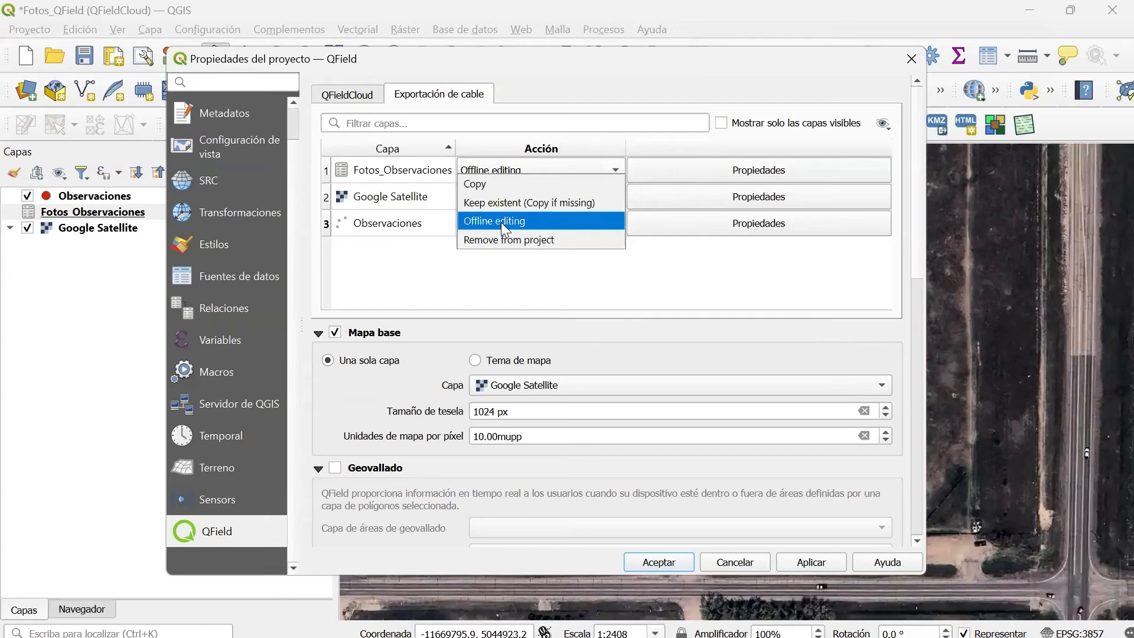
left_click(501, 222)
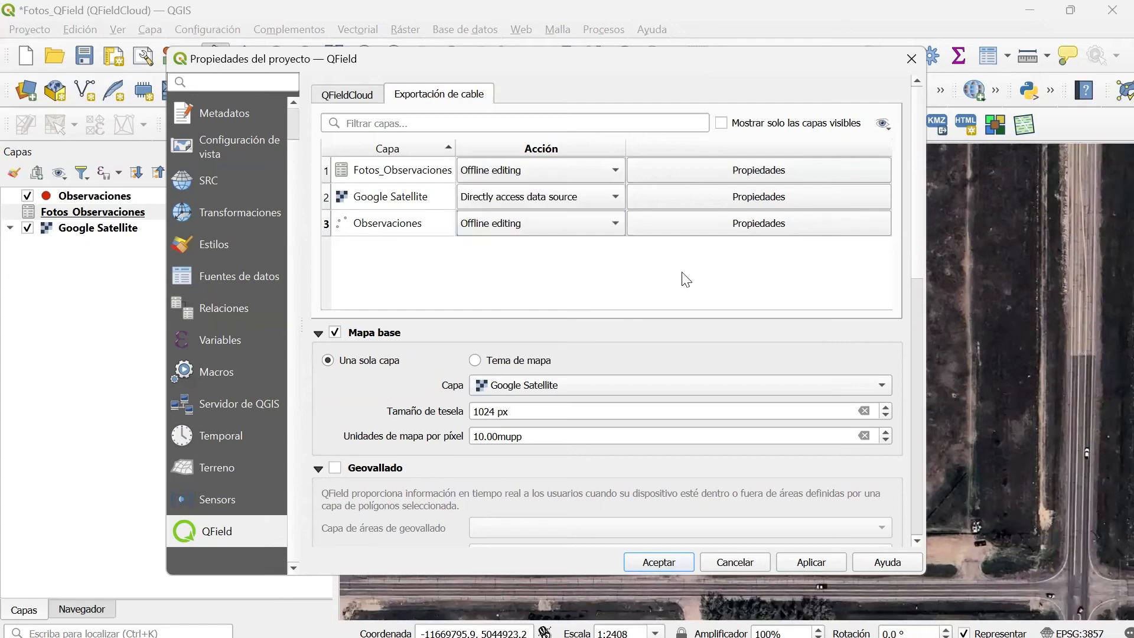
left_click(809, 561)
left_click(659, 564)
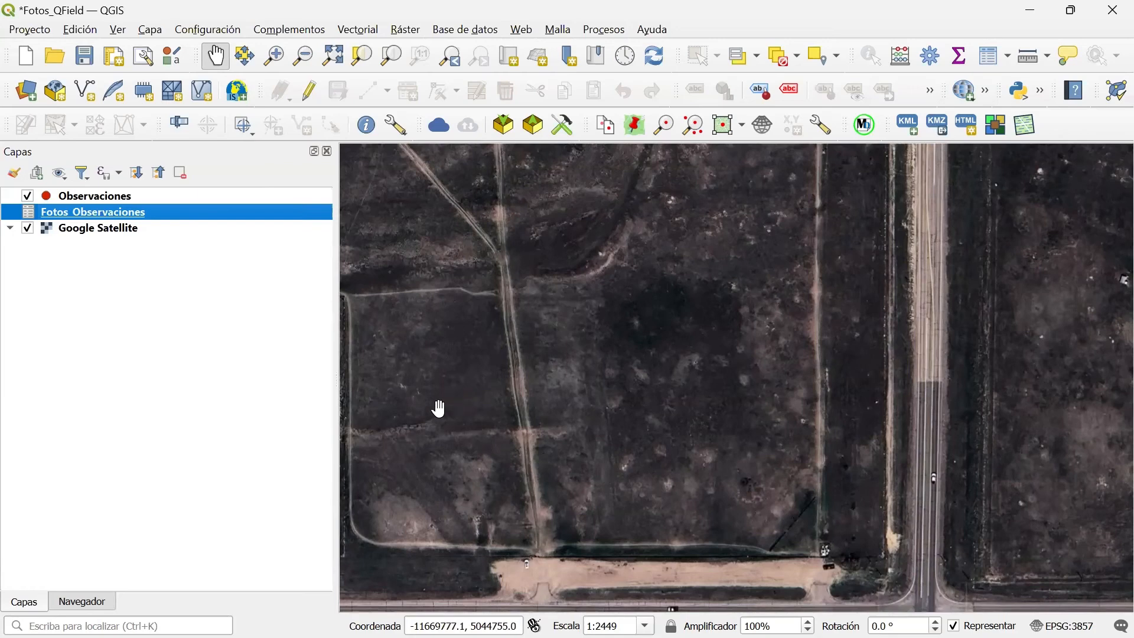
Sign in to QFieldCloud and start a new cloud project by converting the currently open project.
left_click(437, 131)
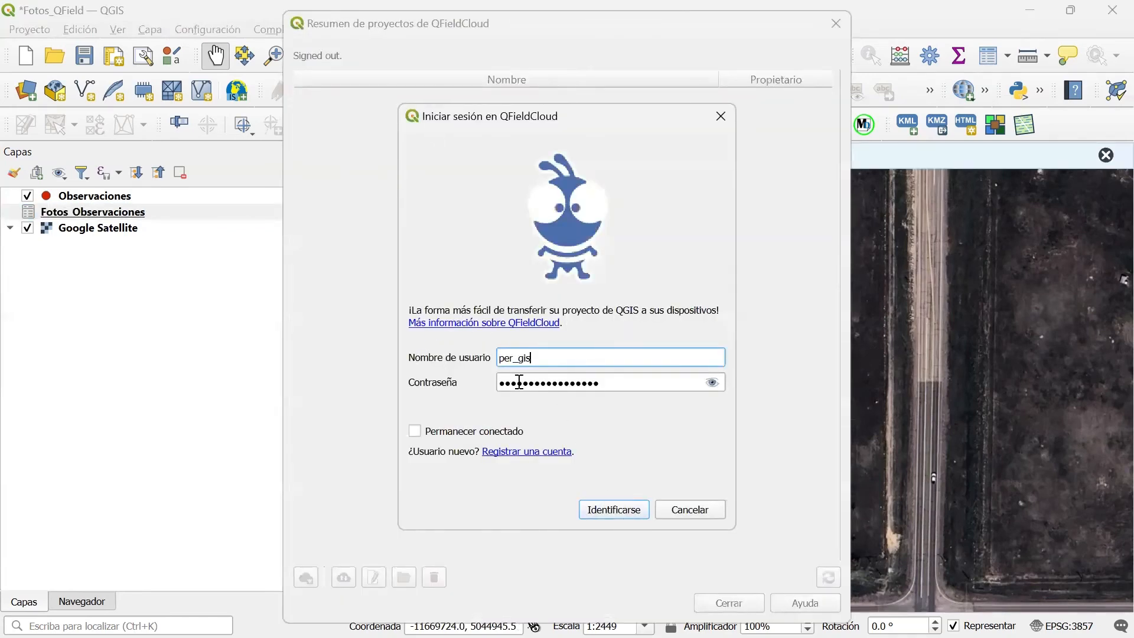
left_click(617, 511)
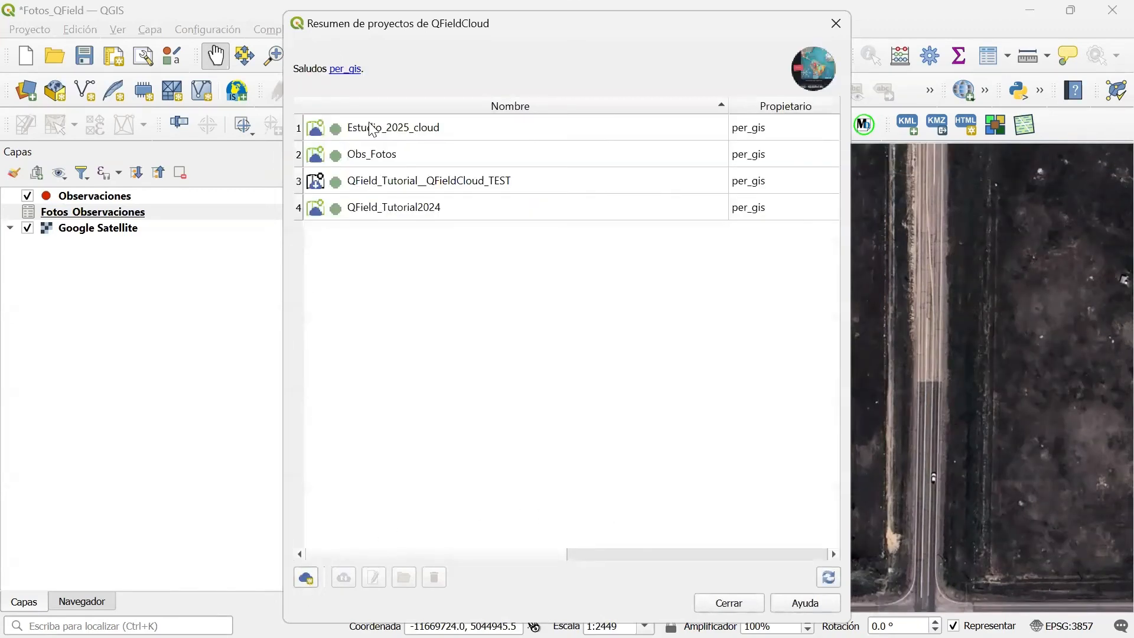
left_click(307, 578)
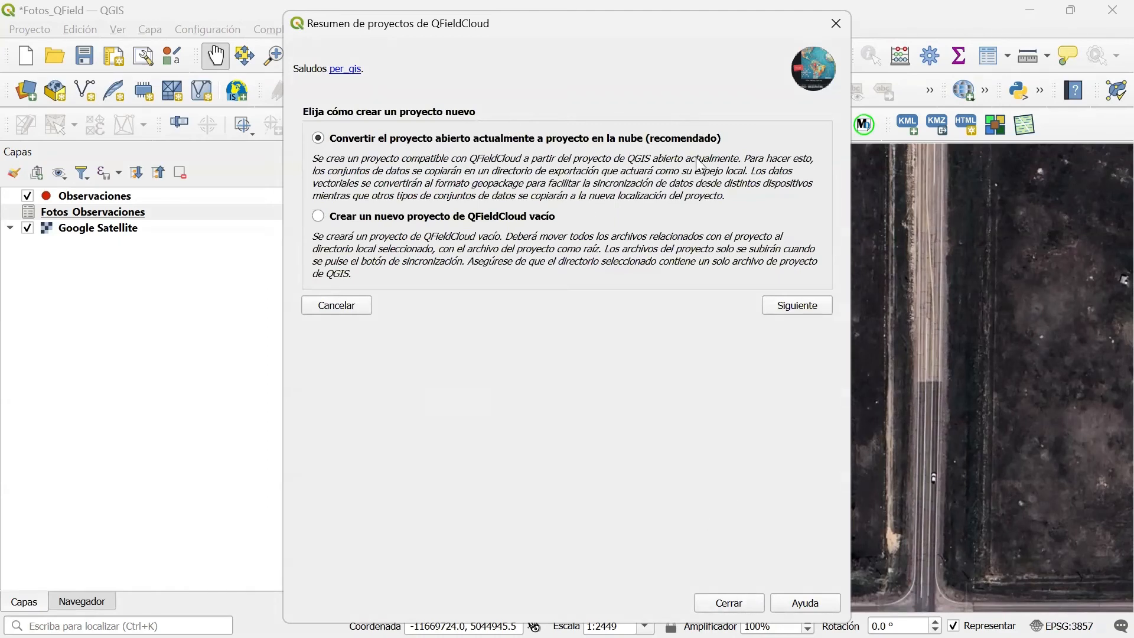
left_click(789, 307)
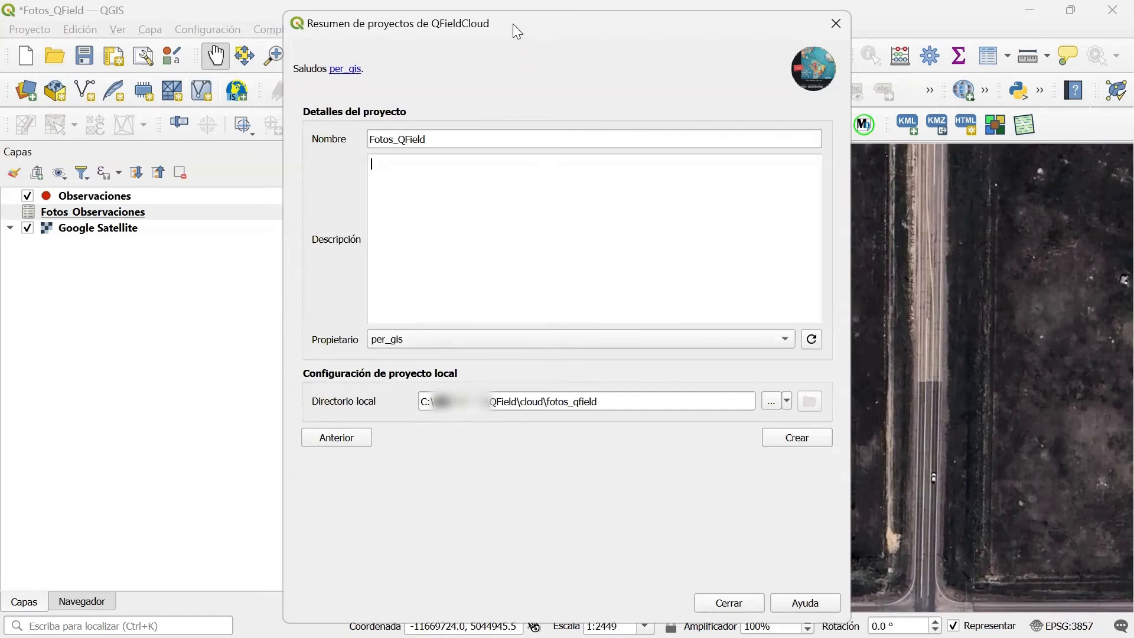
Create the cloud project Fotos_QField with the local directory QField\cloud\fotos_qfield, accept the synchronization and close the project overview.
left_click_drag(518, 33, 624, 37)
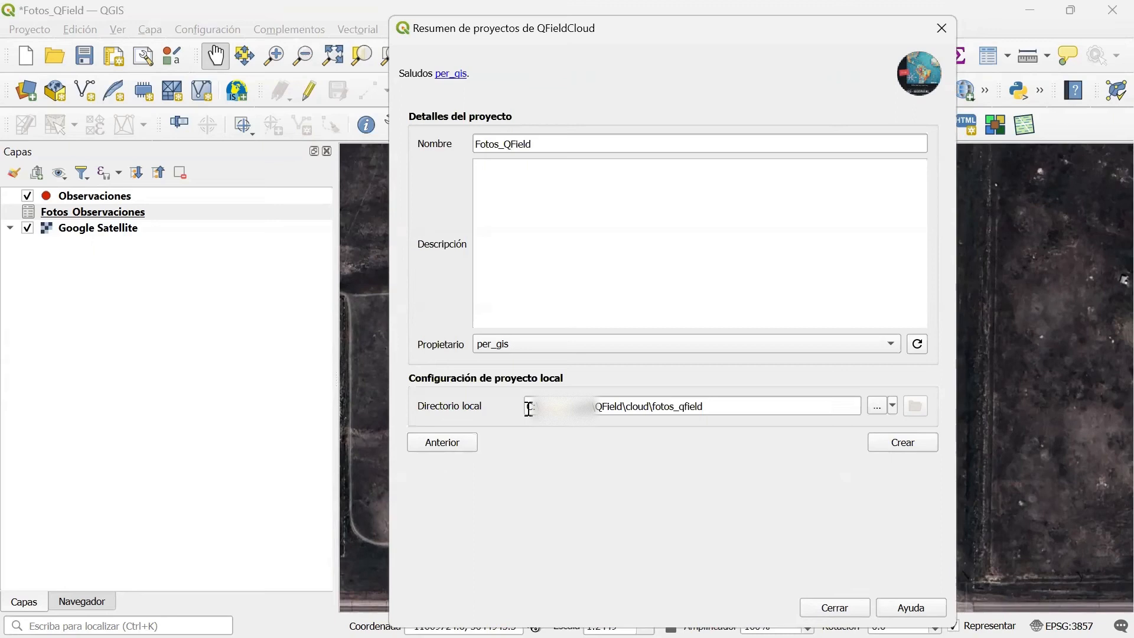
left_click_drag(733, 407, 525, 406)
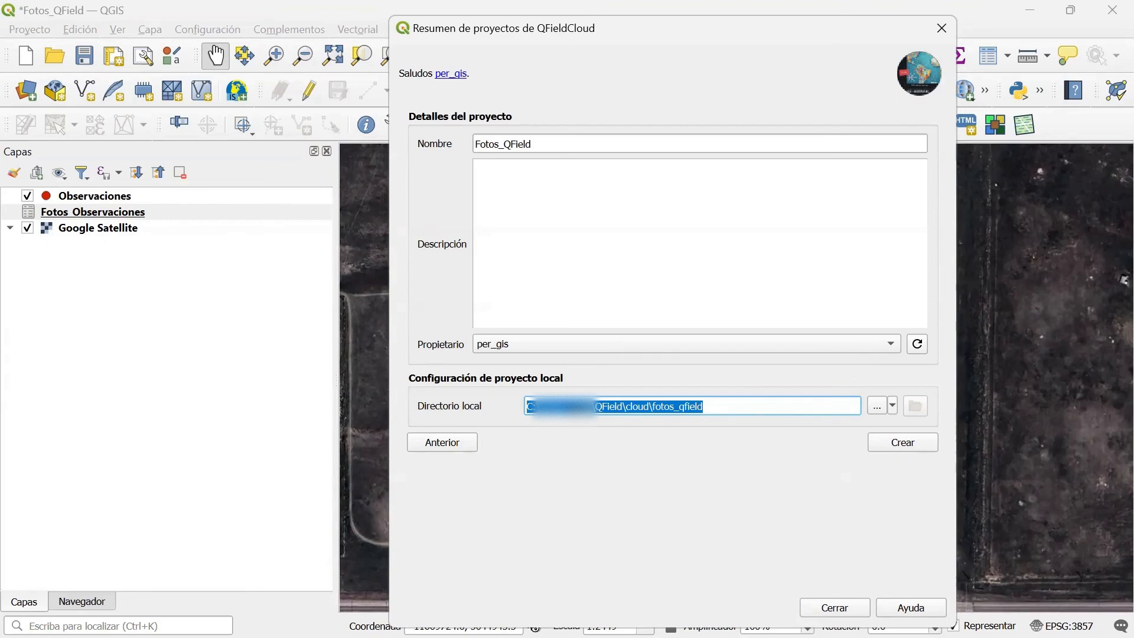
left_click(631, 406)
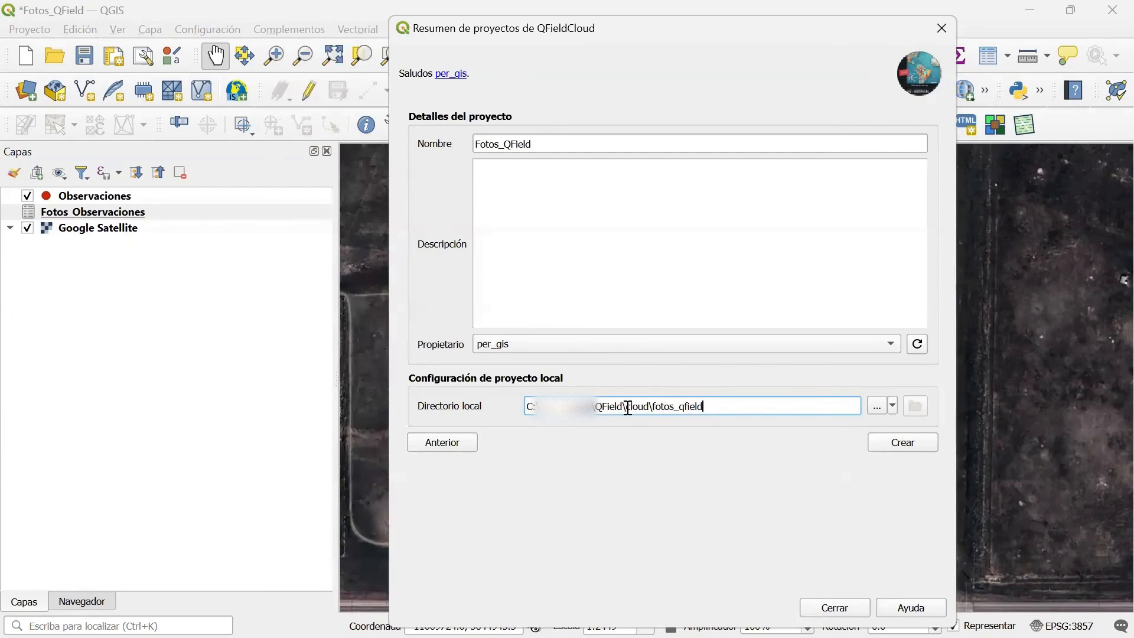
left_click_drag(714, 408, 527, 402)
left_click(762, 407)
left_click(904, 444)
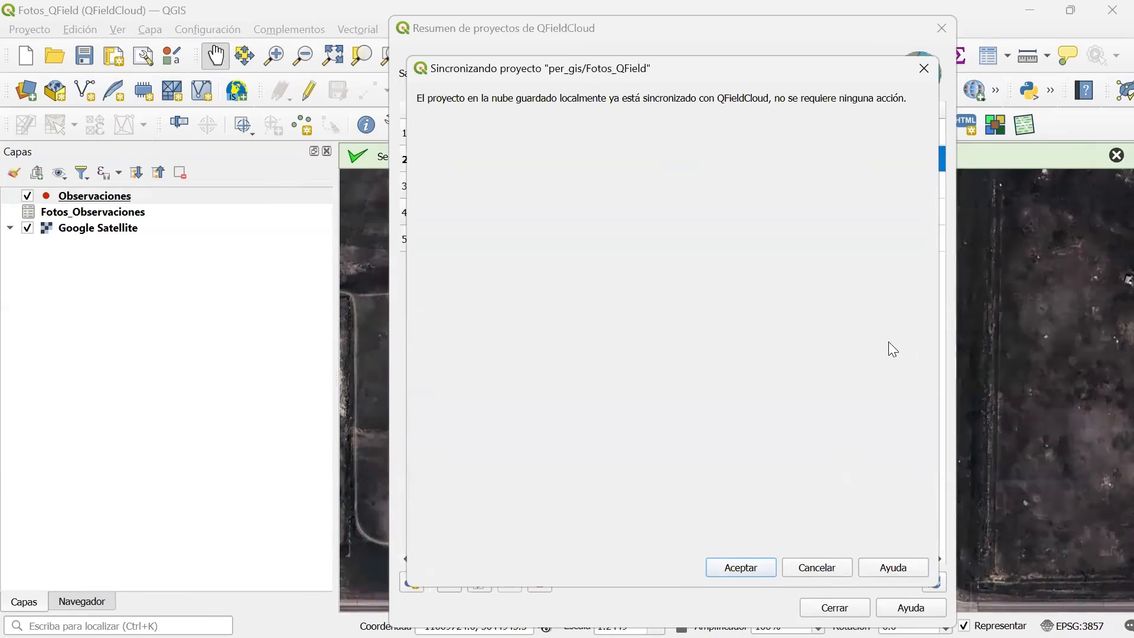
left_click(738, 568)
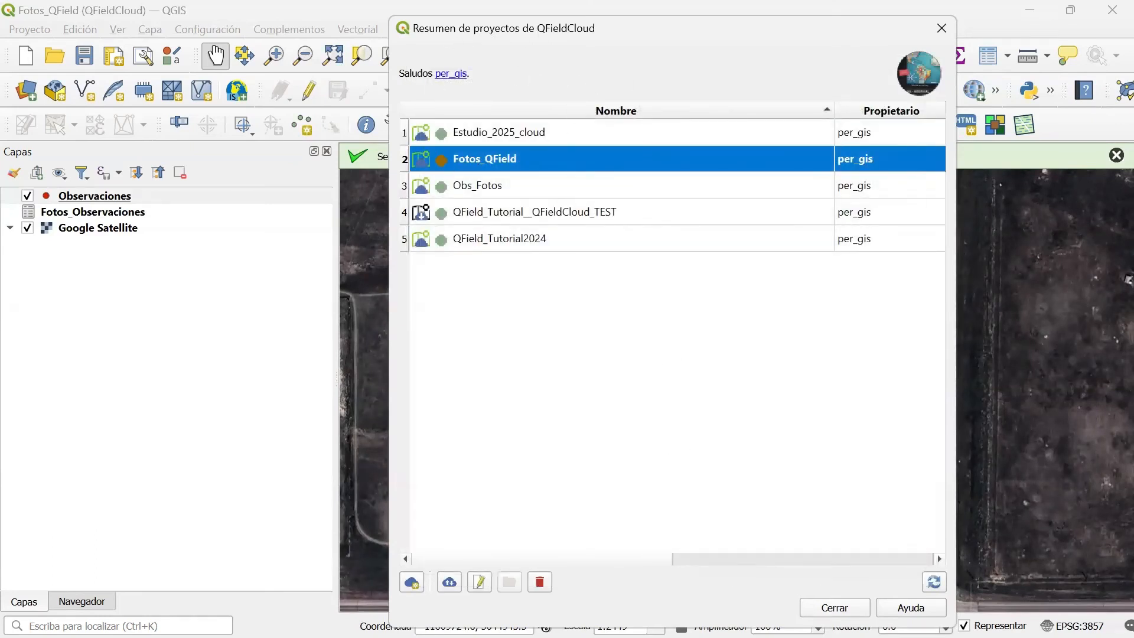
left_click(831, 606)
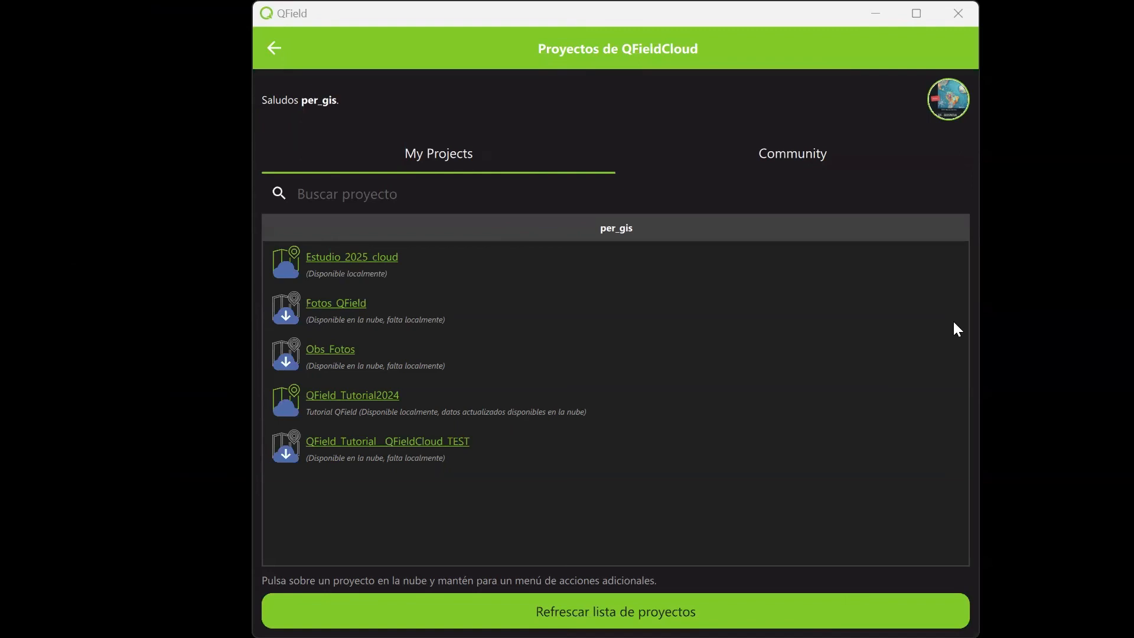
Download the Fotos_QField project from the QFieldCloud project list and open it.
left_click(273, 44)
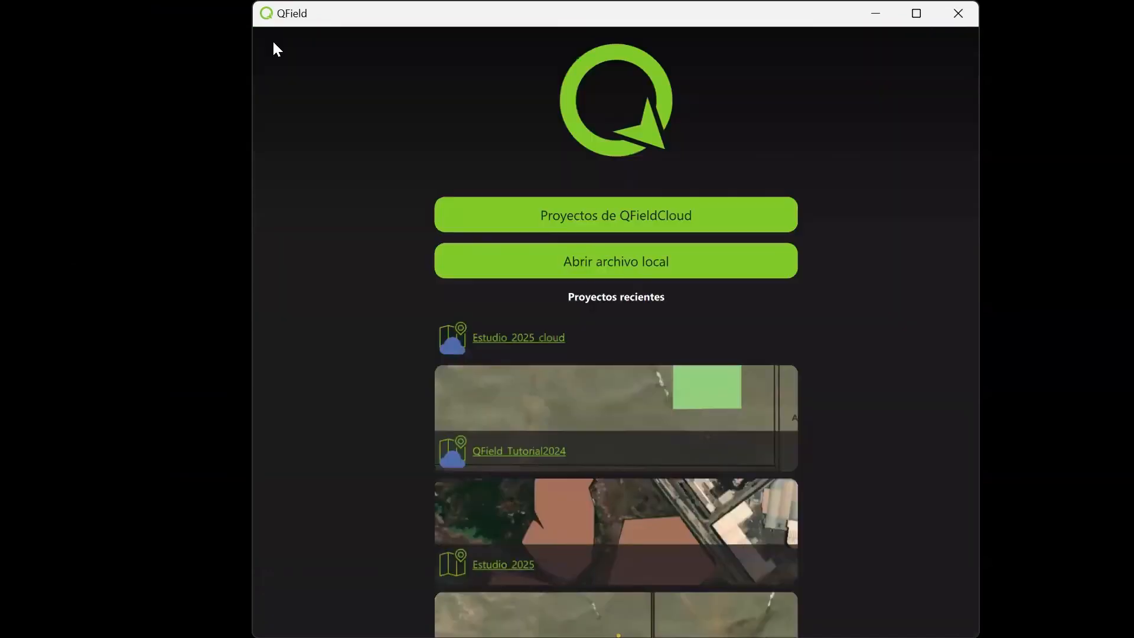
left_click(592, 226)
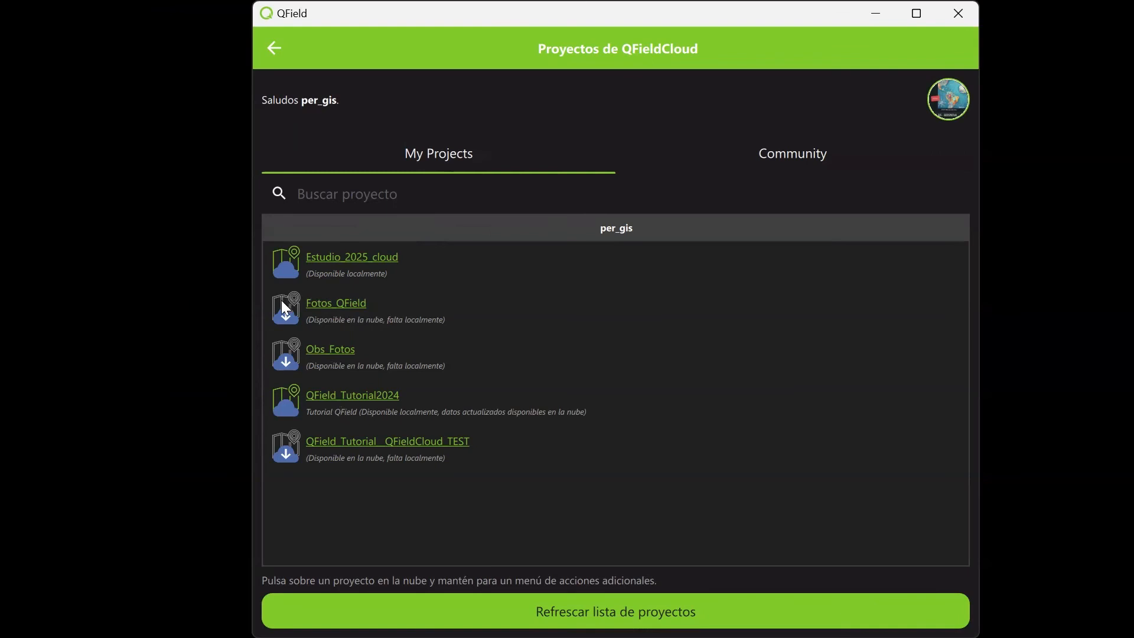
left_click(340, 306)
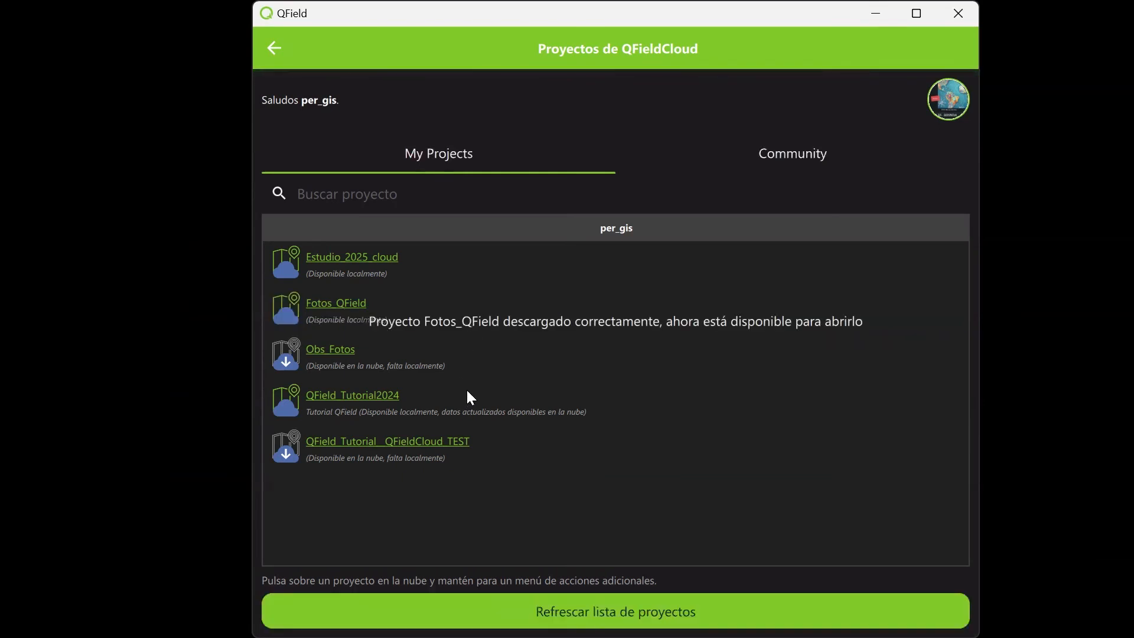
left_click(318, 304)
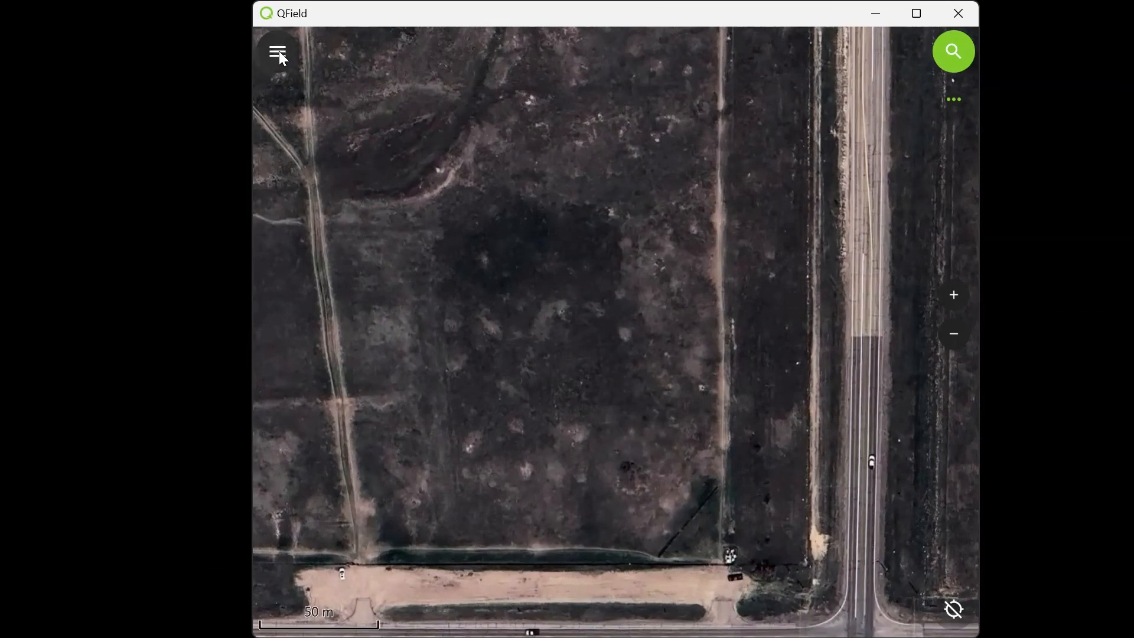
Switch the project to edit mode with the Observaciones layer active and place a new observation point on the map.
left_click(279, 56)
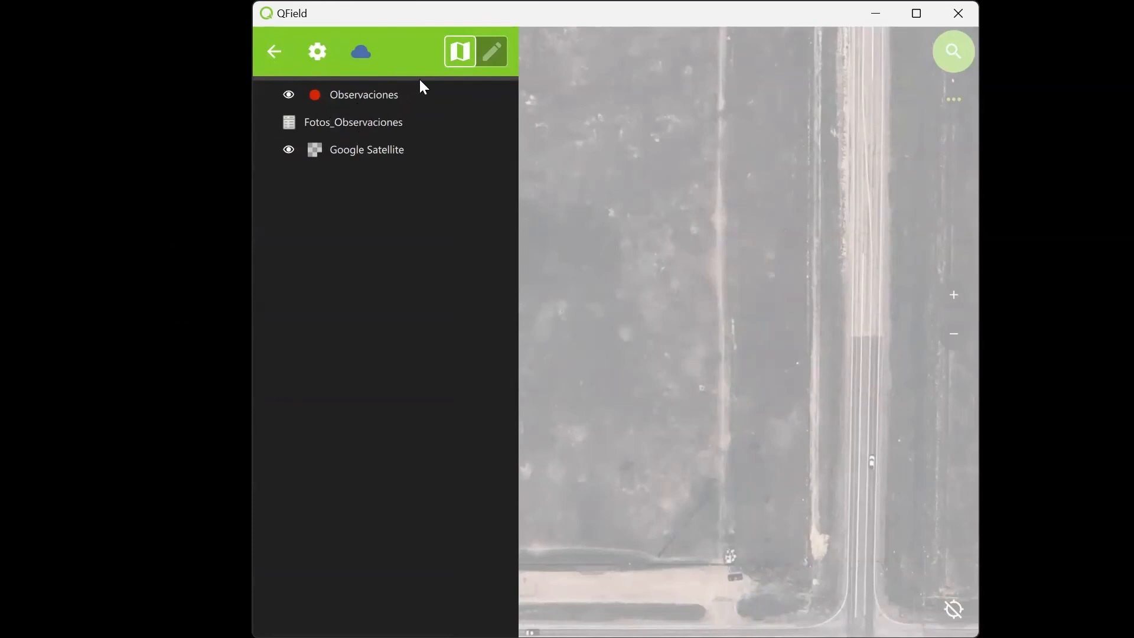
left_click(494, 54)
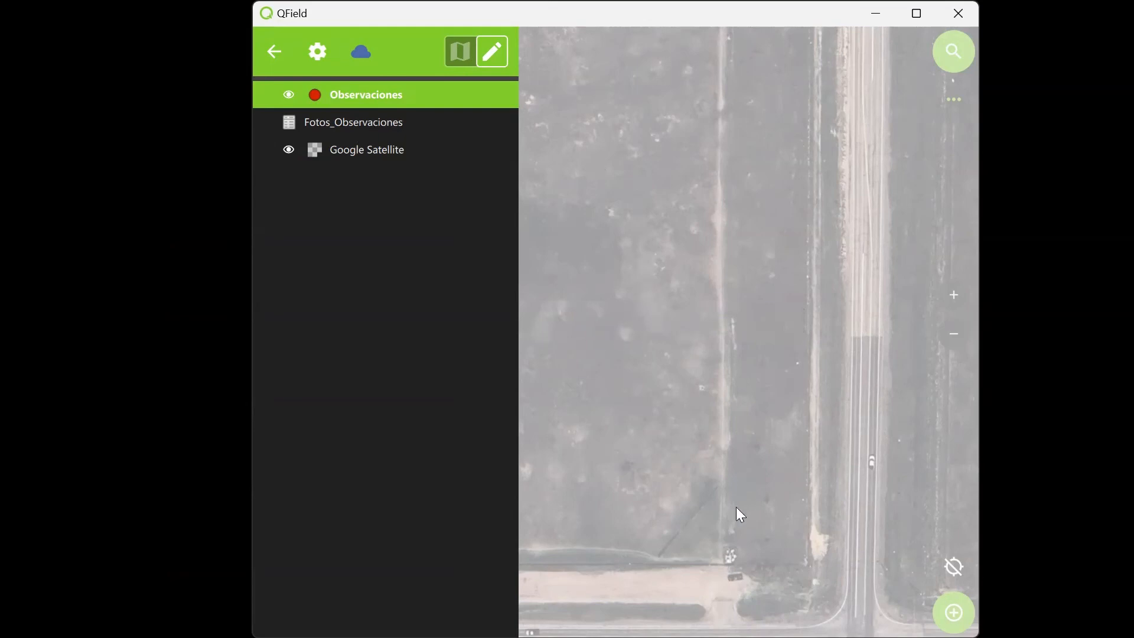
left_click(648, 434)
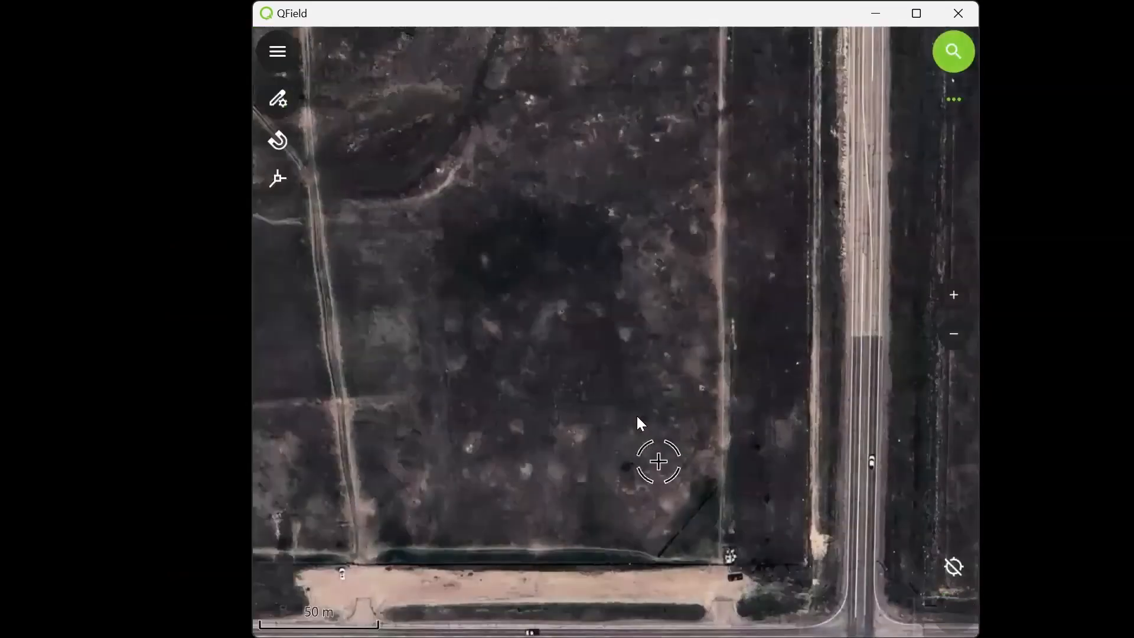
left_click(640, 424)
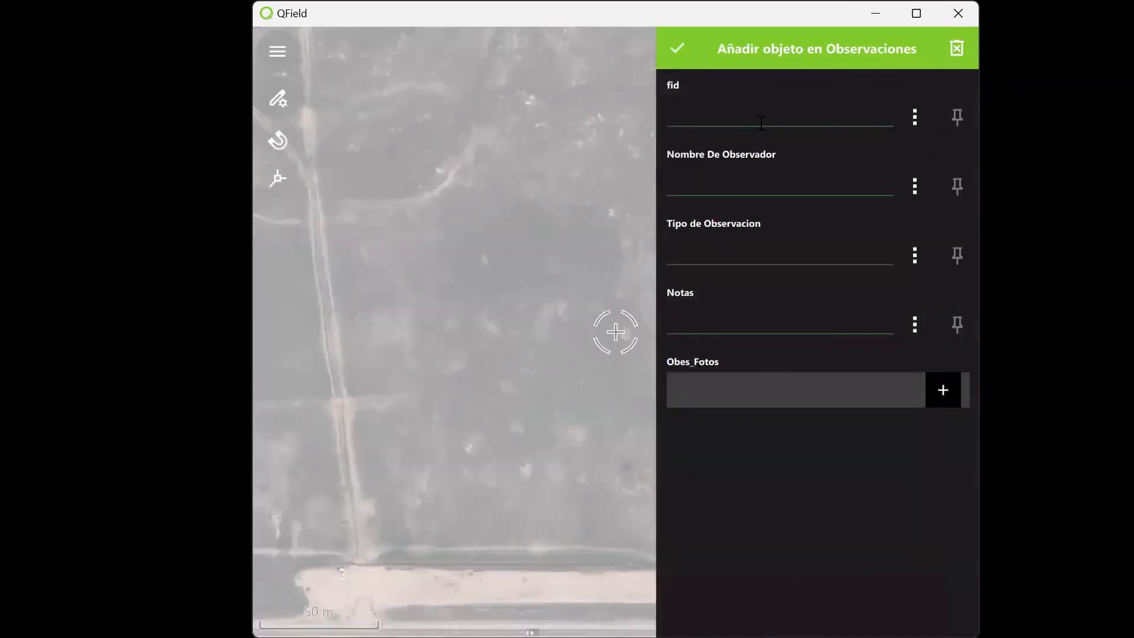
Fill in the observer's name and set both Tipo de Observacion and Notas to Test for the new observation.
left_click(717, 188)
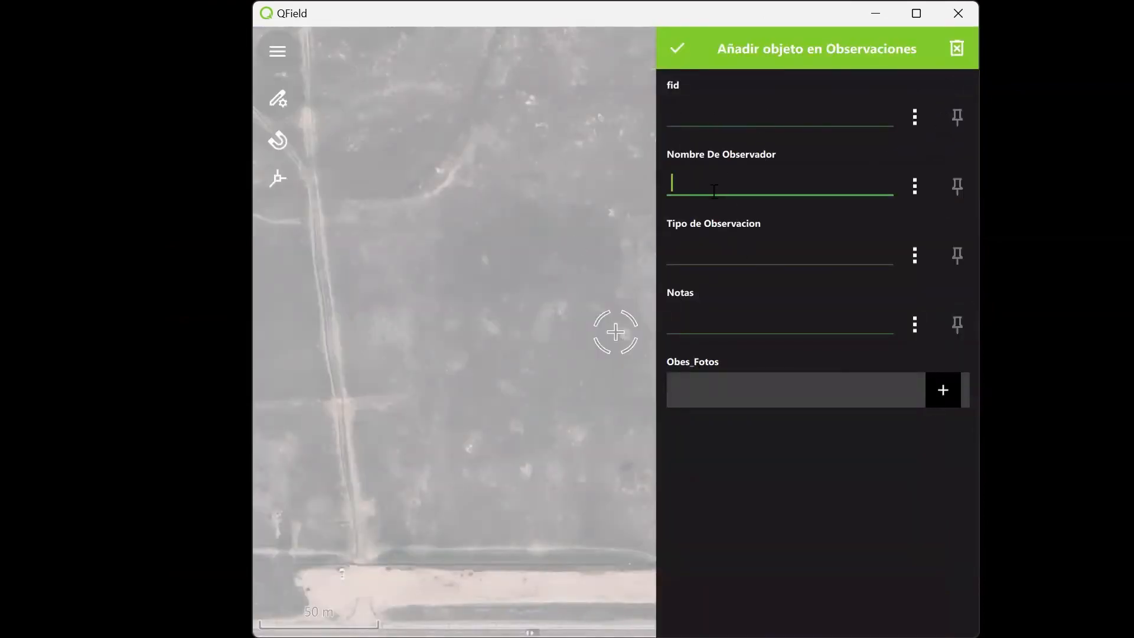
type("MC")
left_click(724, 254)
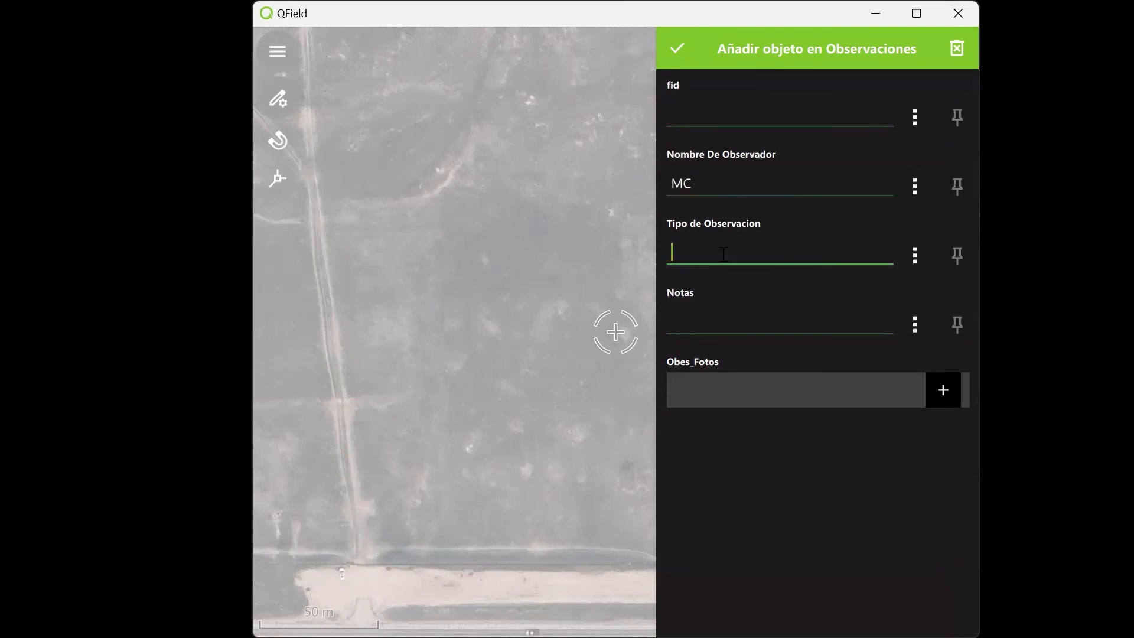
type("Test")
left_click(707, 338)
type("Test")
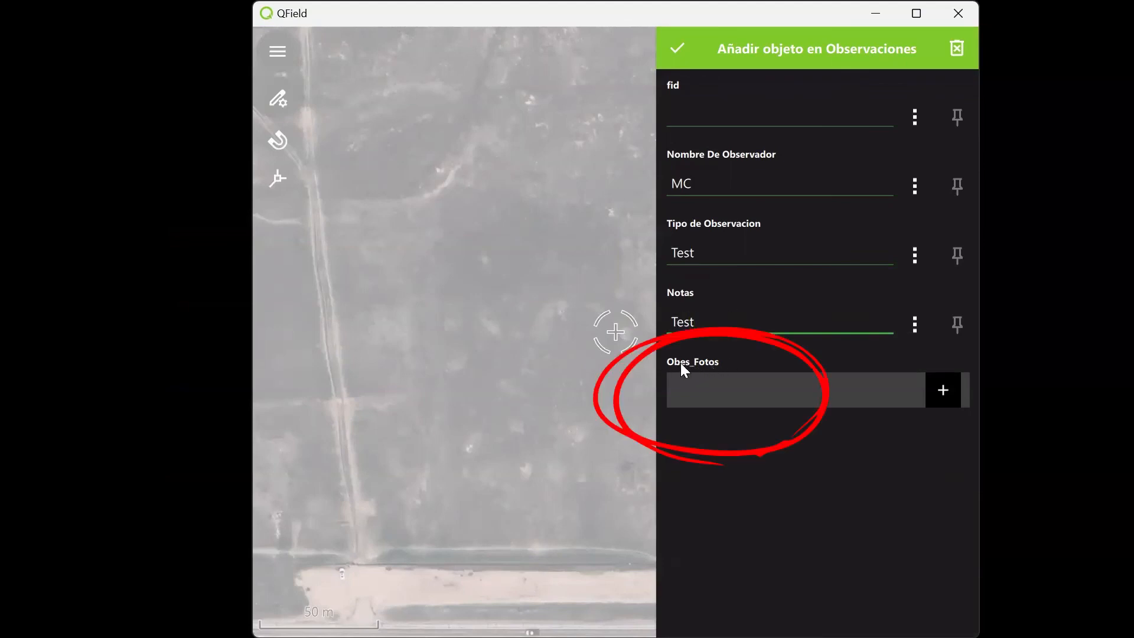
Add a related Obes_Fotos record named Test with notes Fotos, capture its picture with the camera and save it.
left_click(945, 393)
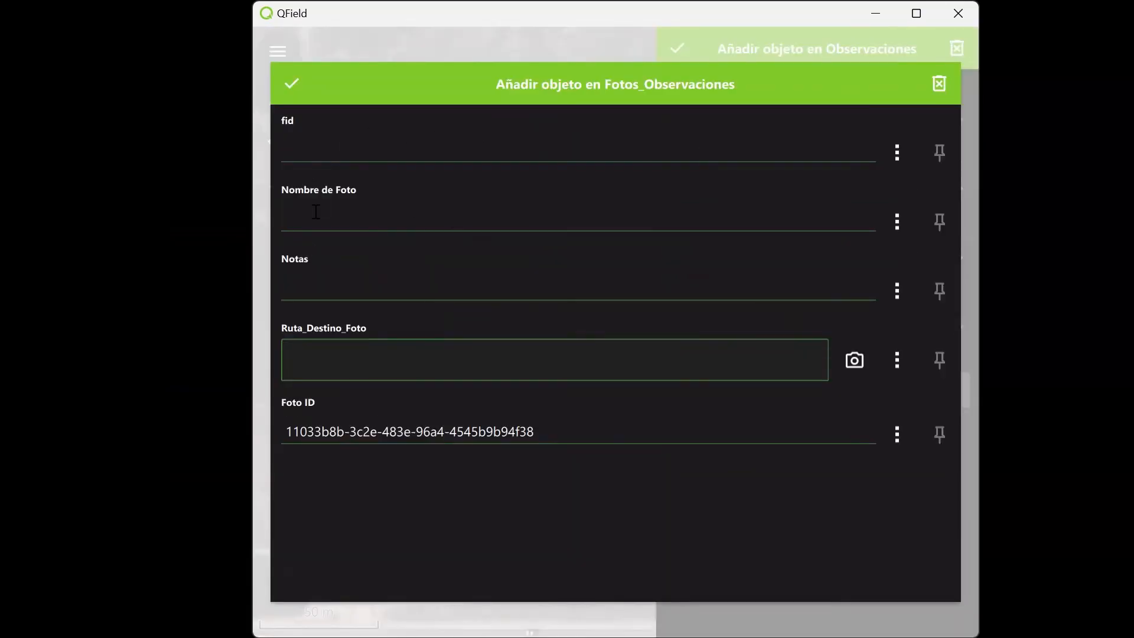
left_click(313, 225)
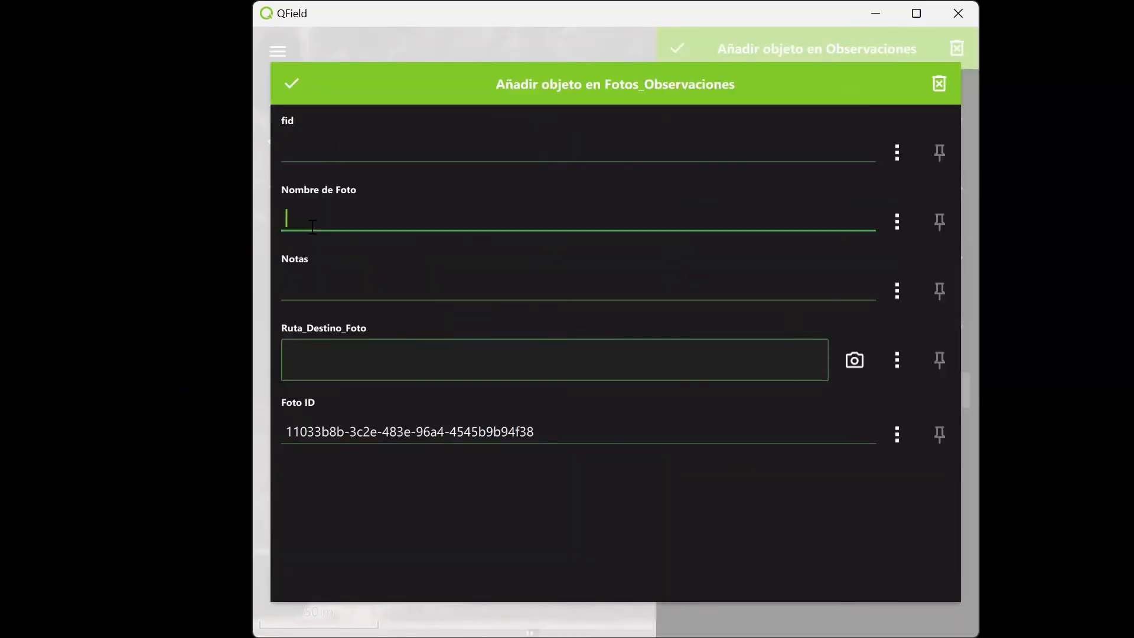
type("Test")
left_click(856, 364)
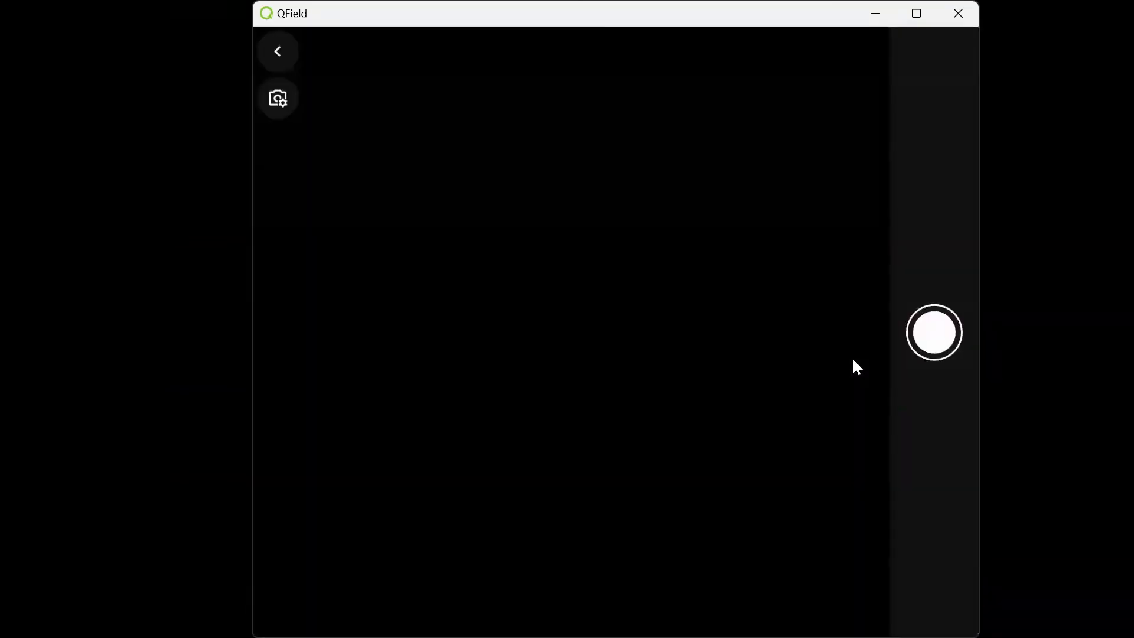
left_click(949, 328)
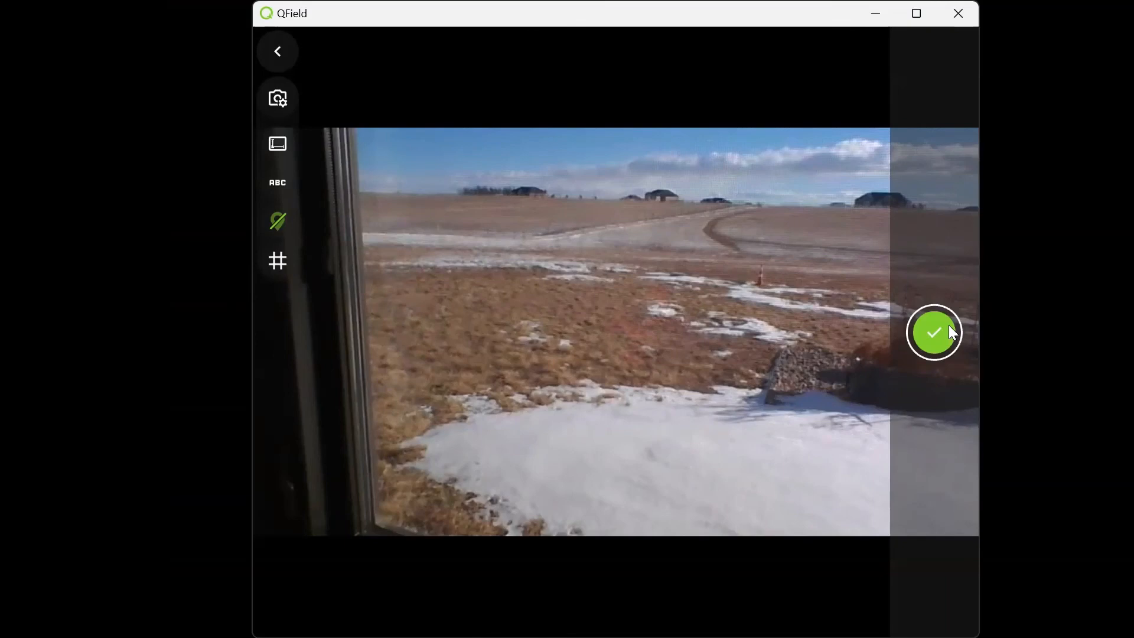
left_click(948, 326)
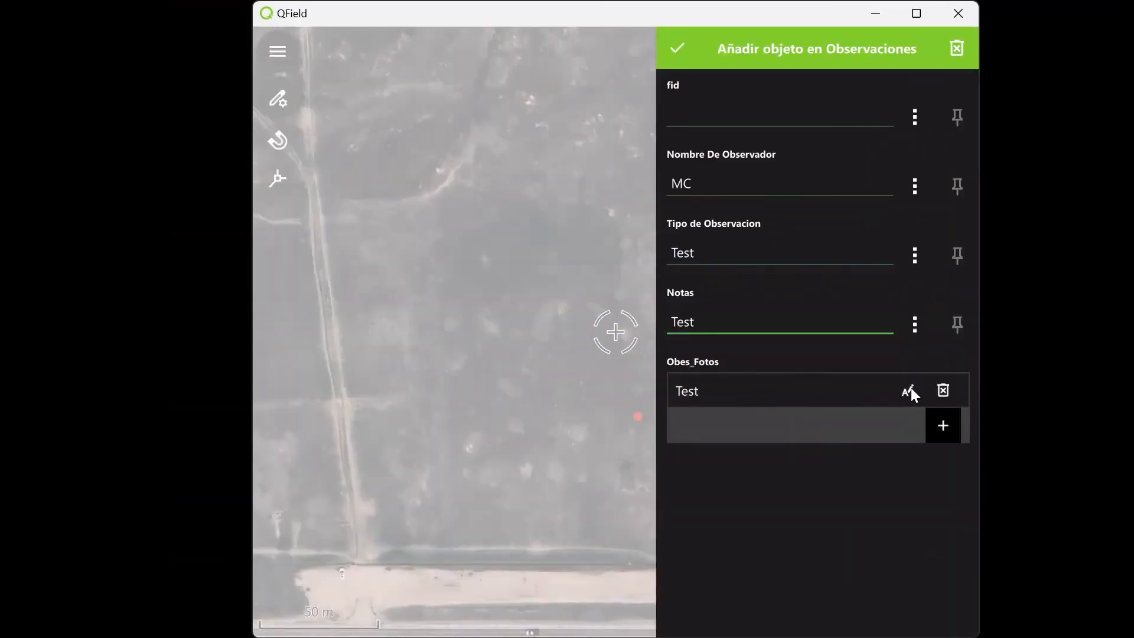
Add a second related photo record with a camera picture, named Flores with notes Test, and save it.
left_click(947, 425)
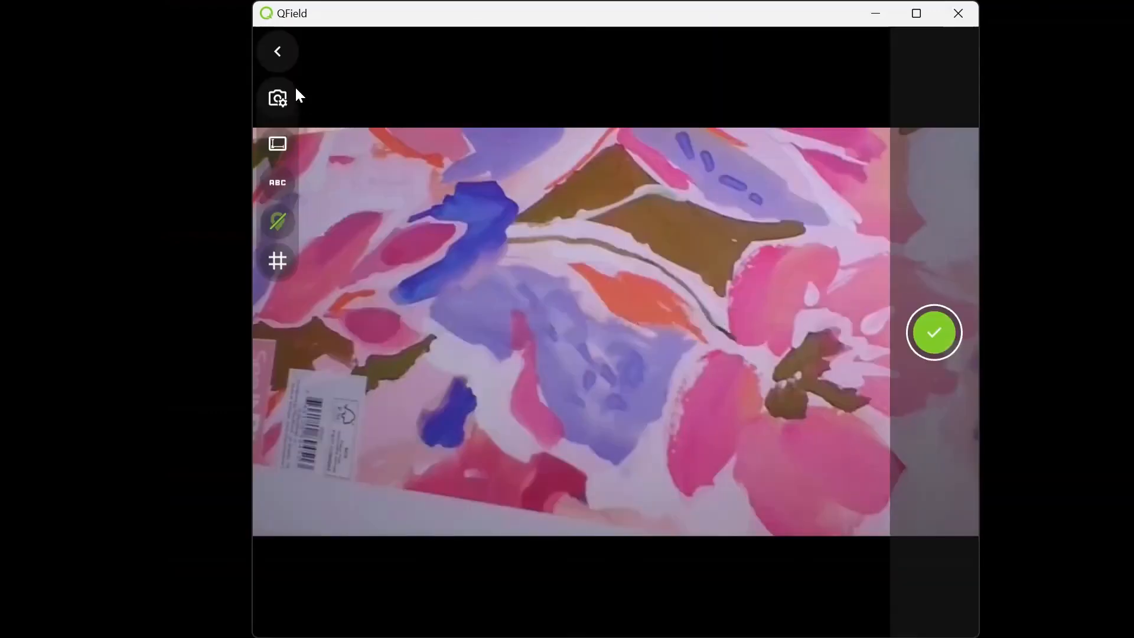
left_click(933, 332)
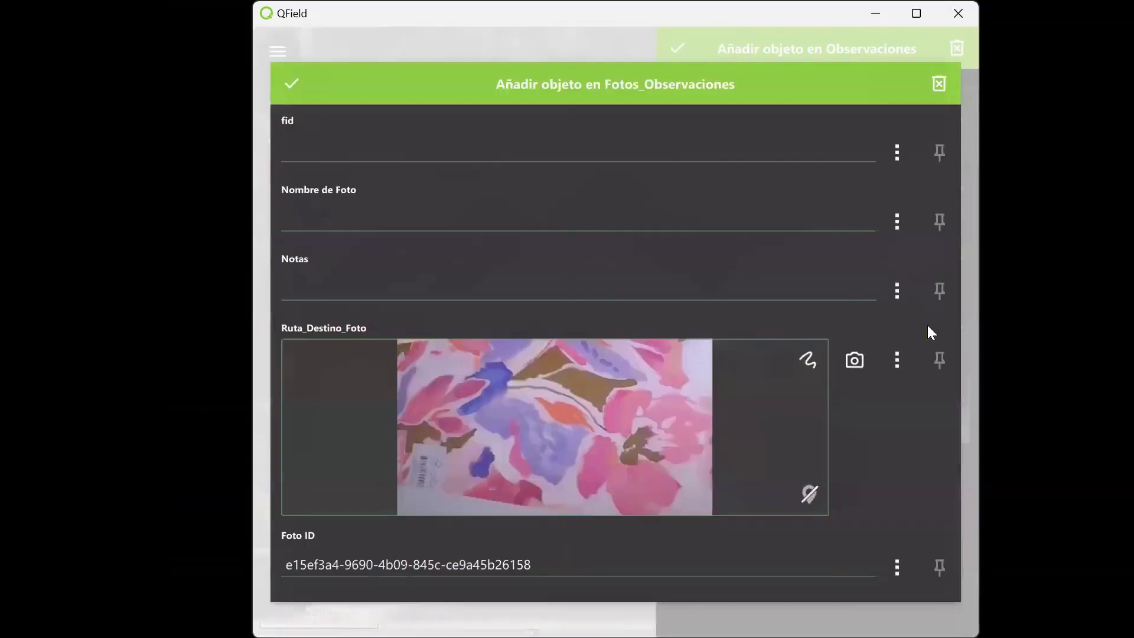
left_click(329, 213)
type("Flores")
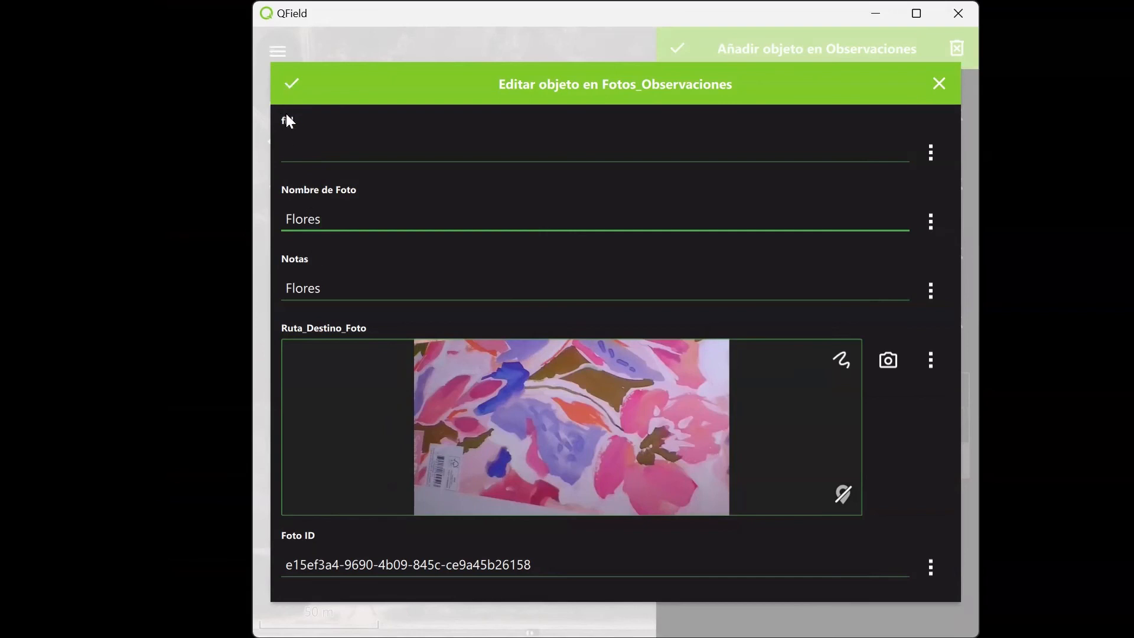
key("Tab")
type("Test")
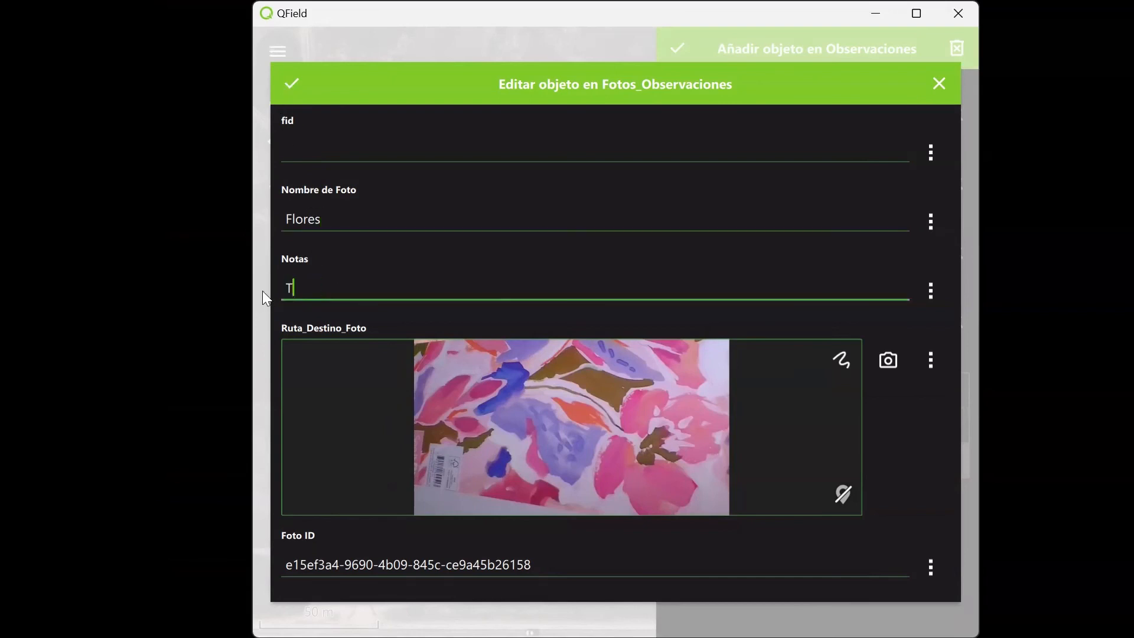
left_click(293, 88)
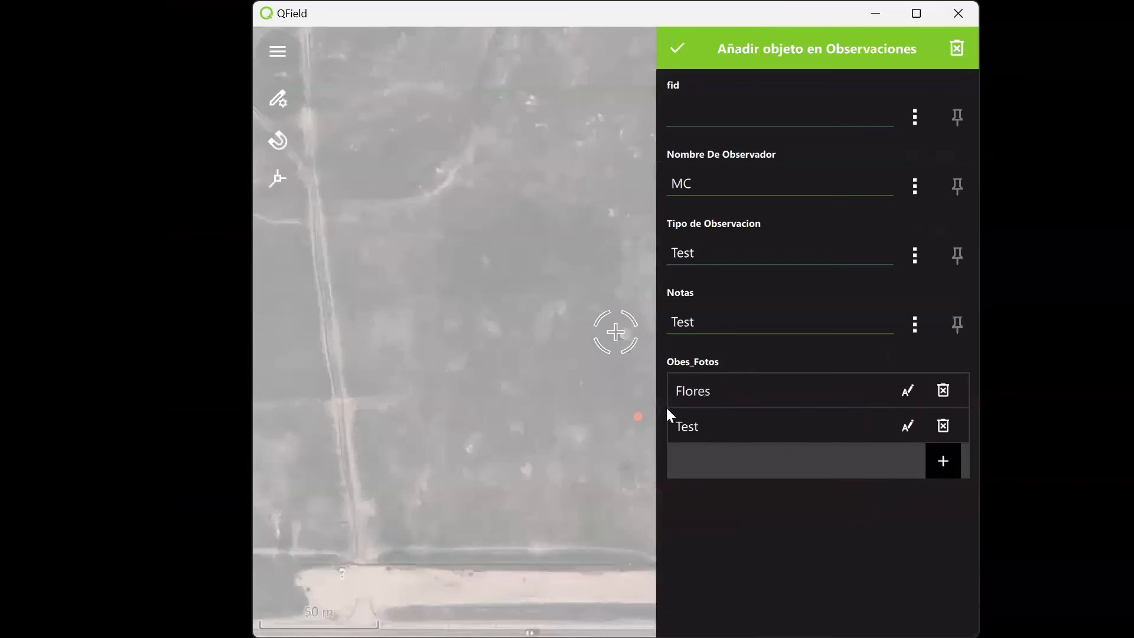
Save the new observation and upload only the local changes to QFieldCloud.
left_click(674, 49)
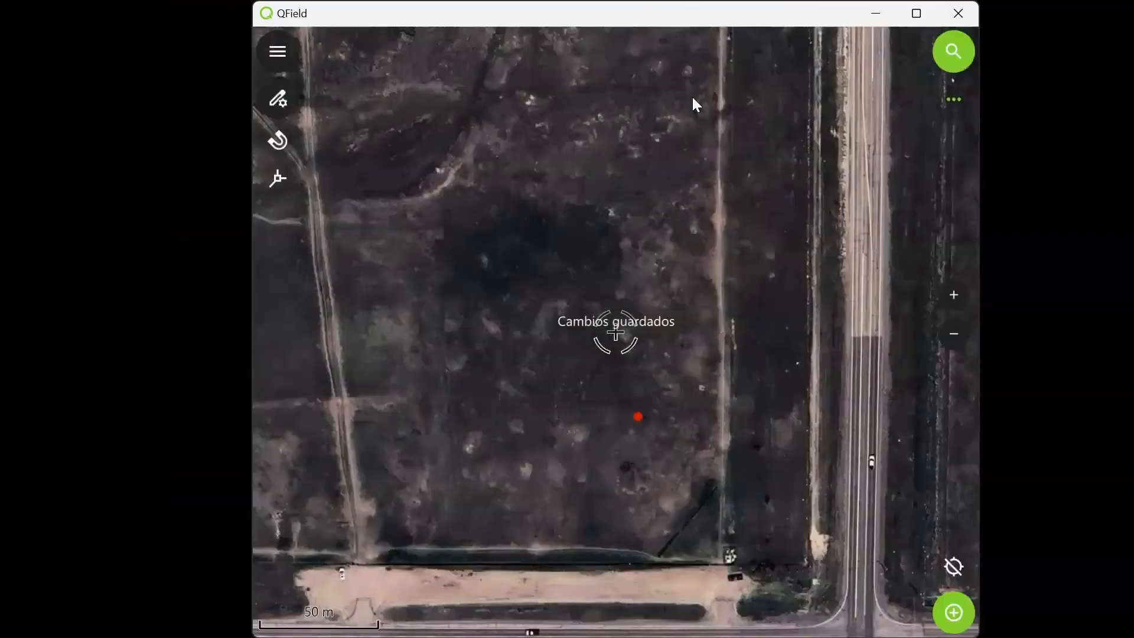
left_click(281, 53)
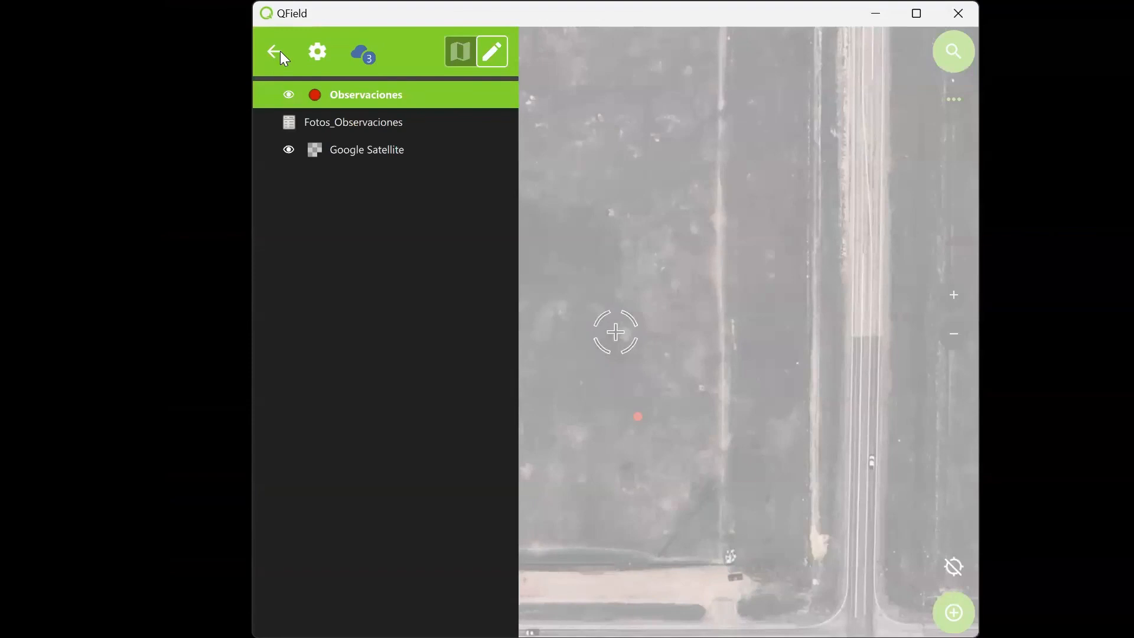
left_click(362, 56)
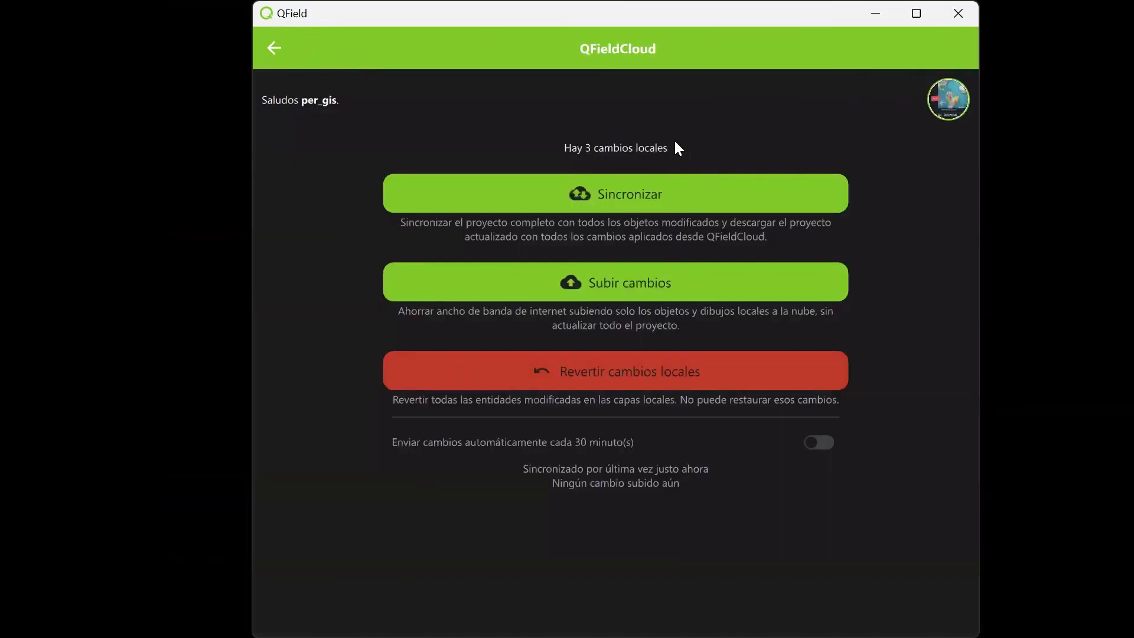
left_click(619, 283)
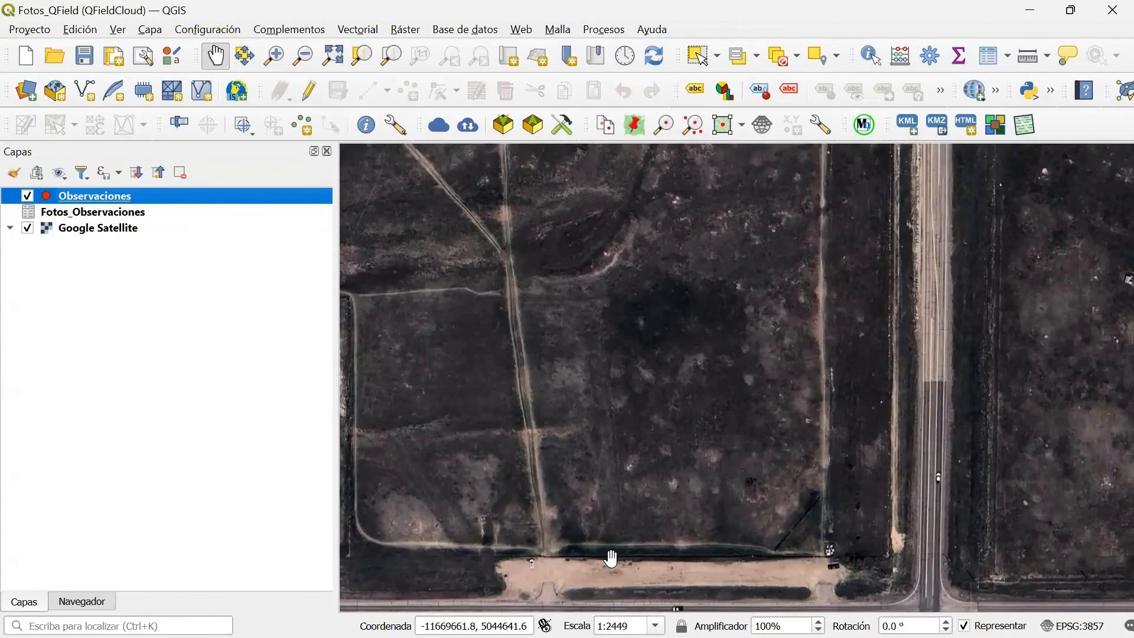
In QGIS, synchronize Fotos_QField with the cloud, downloading the two DCIM photos and ObservacionesAnimales.gpkg, and reopen the project.
left_click(467, 125)
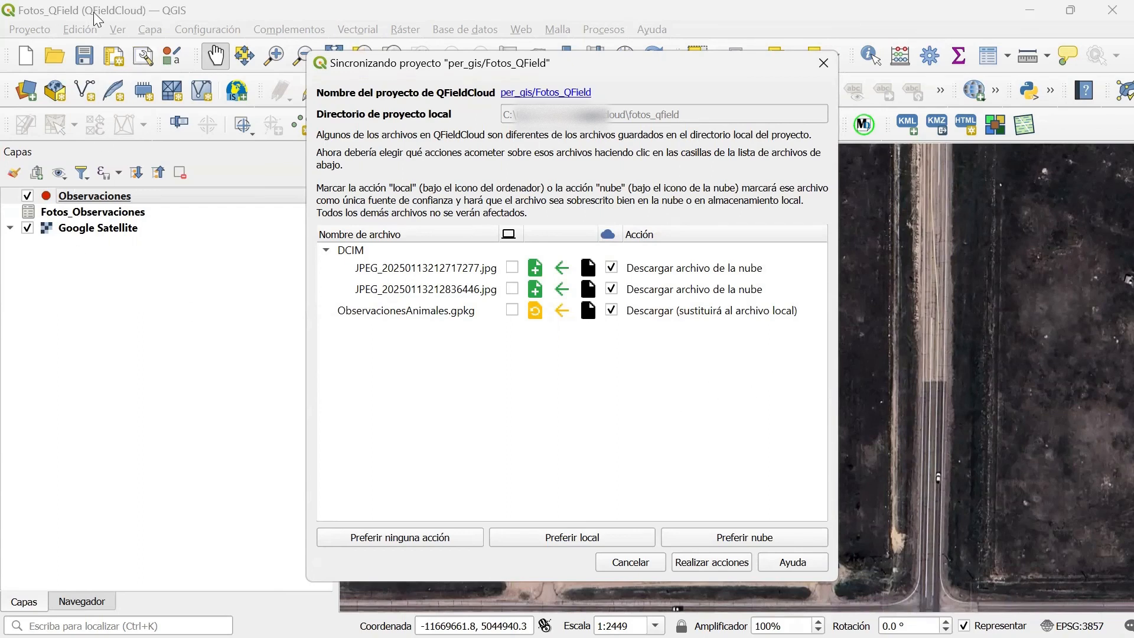
left_click(709, 564)
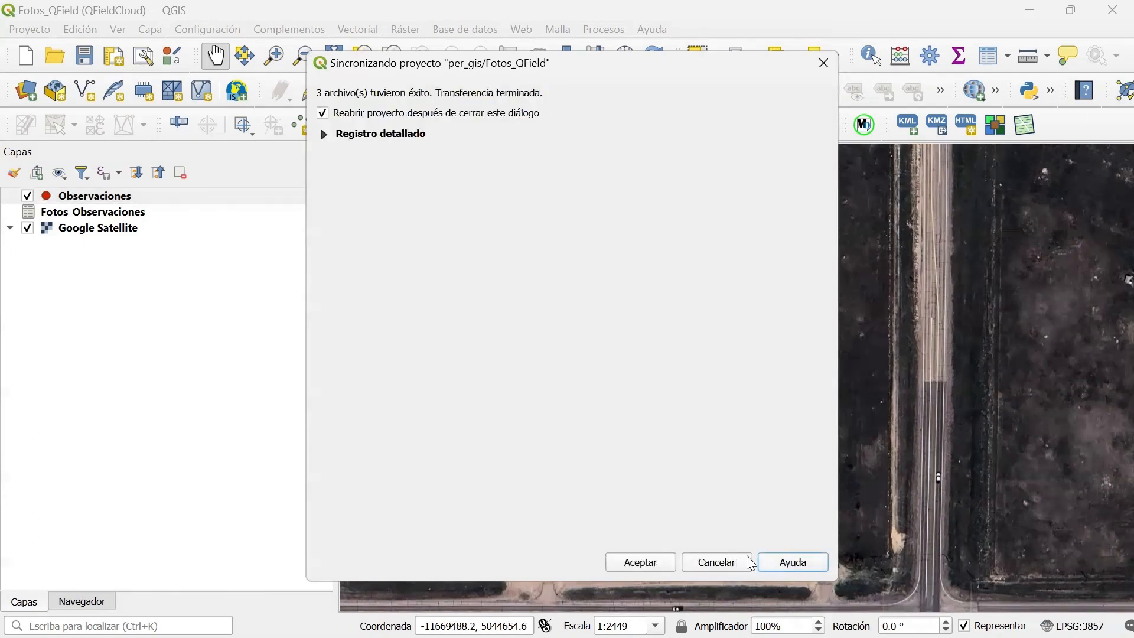
left_click(641, 562)
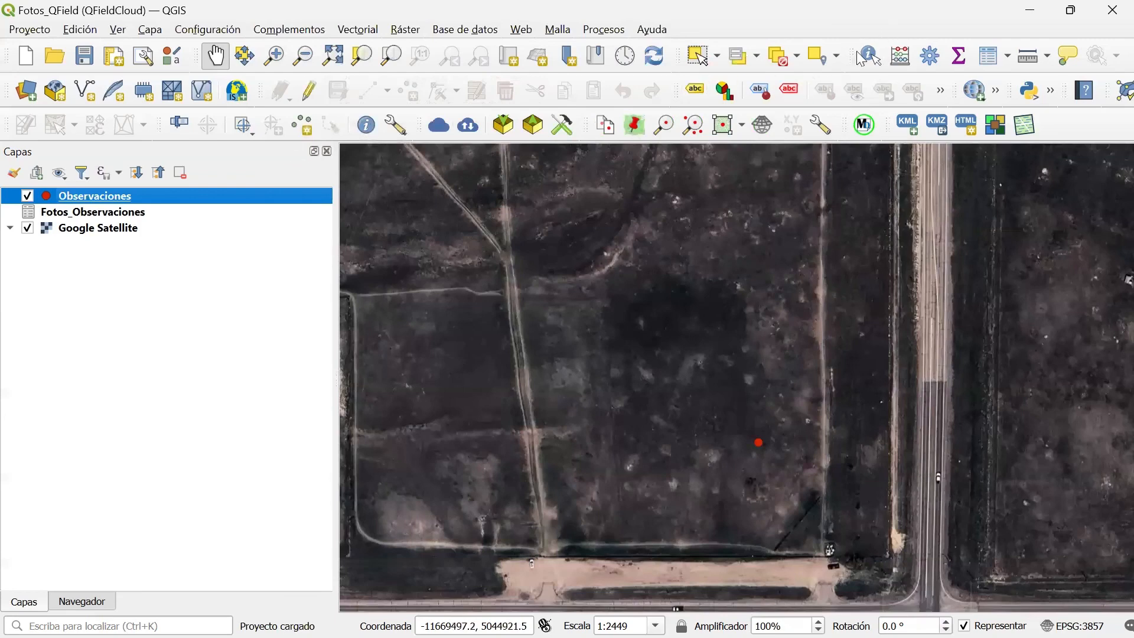
Identify the observation point, review its related photos Test and Flores in the Observaciones attribute table's form view, and close the table.
left_click(868, 57)
left_click(759, 441)
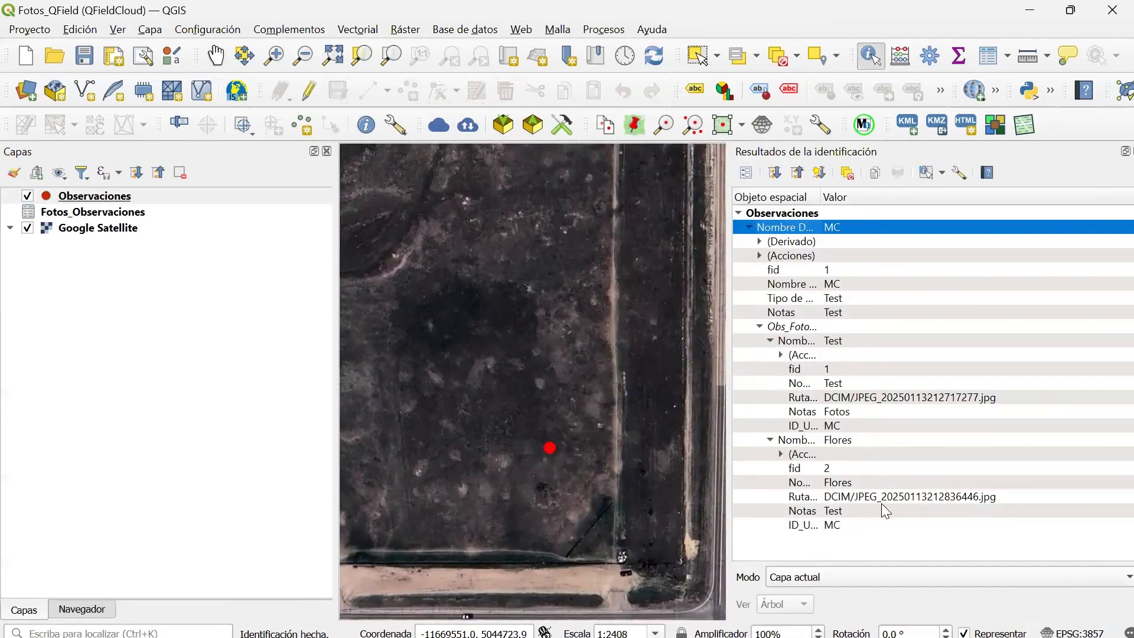
right_click(98, 198)
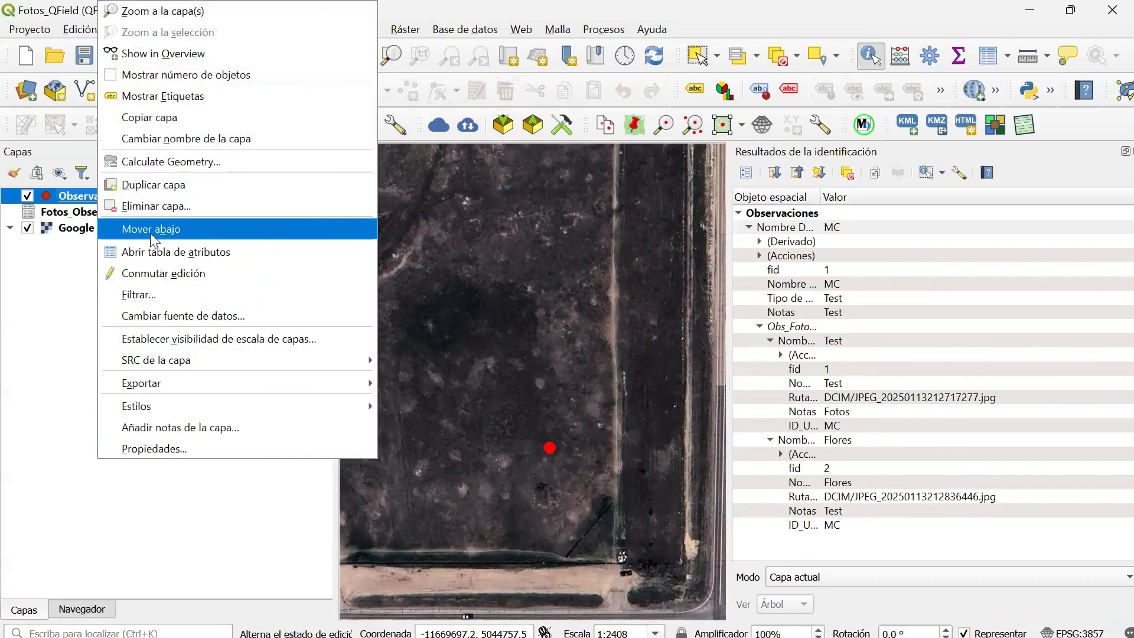
left_click(155, 253)
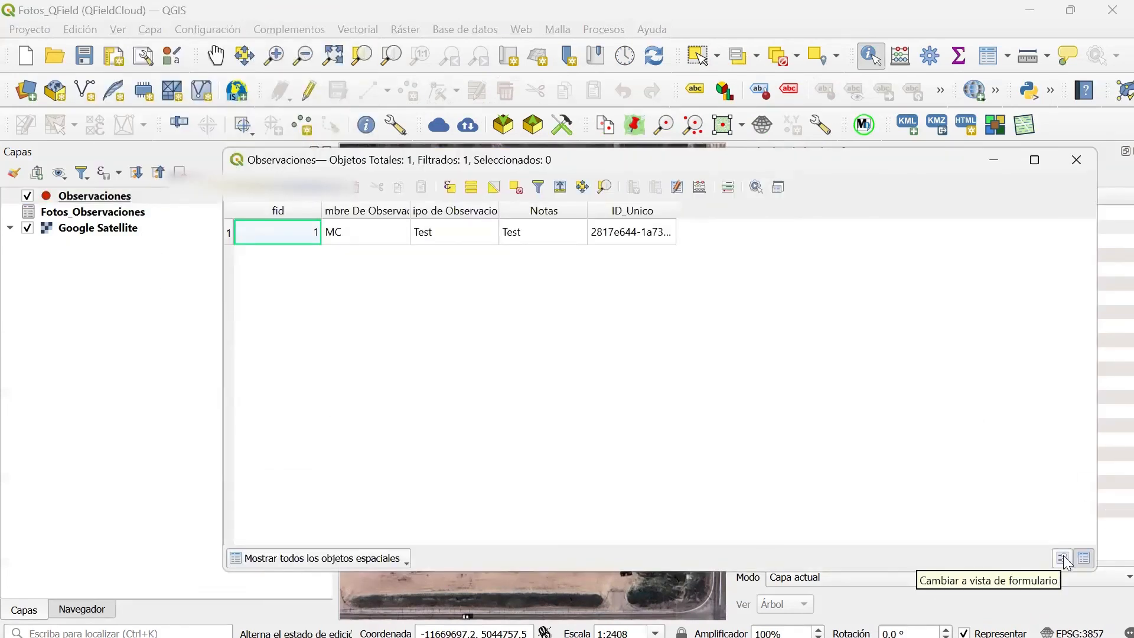
left_click(1063, 558)
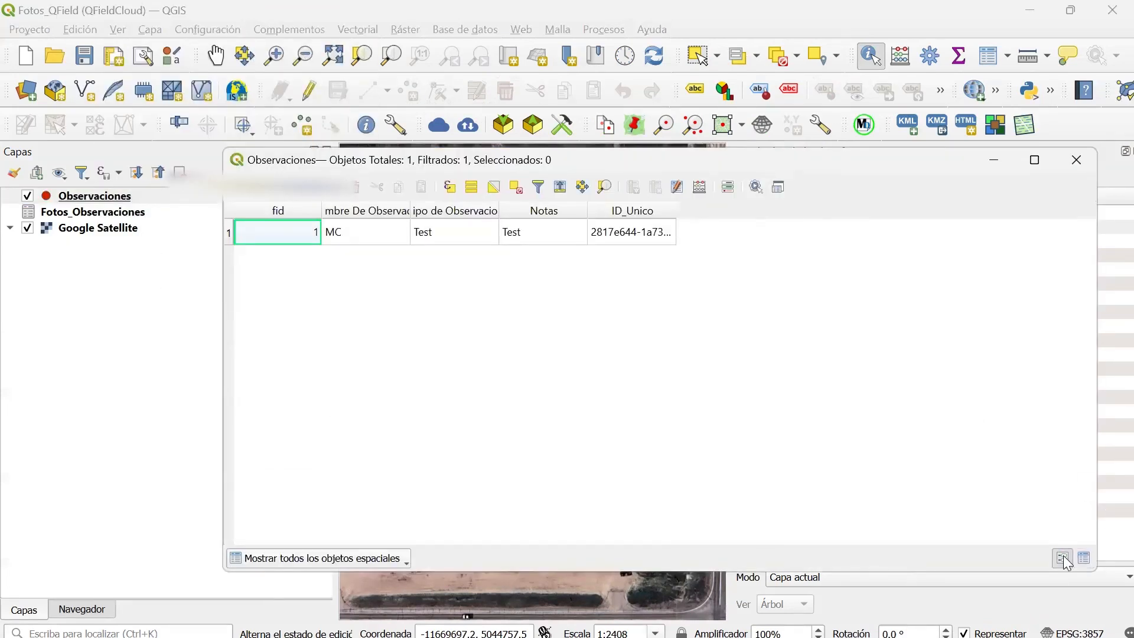
left_click(518, 406)
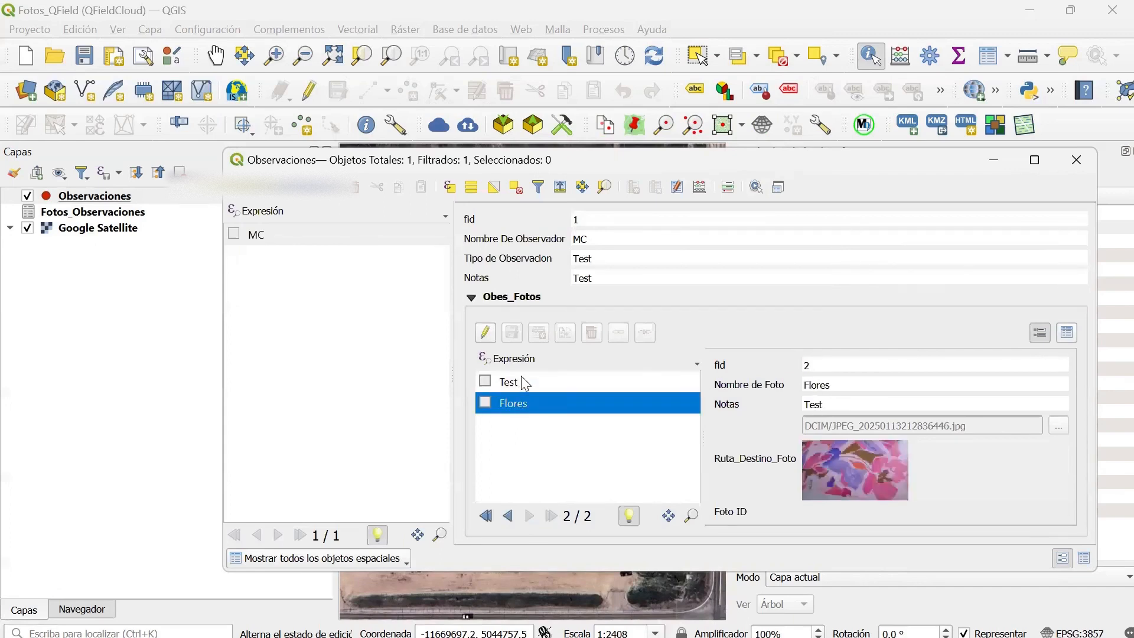
left_click(524, 387)
left_click(517, 403)
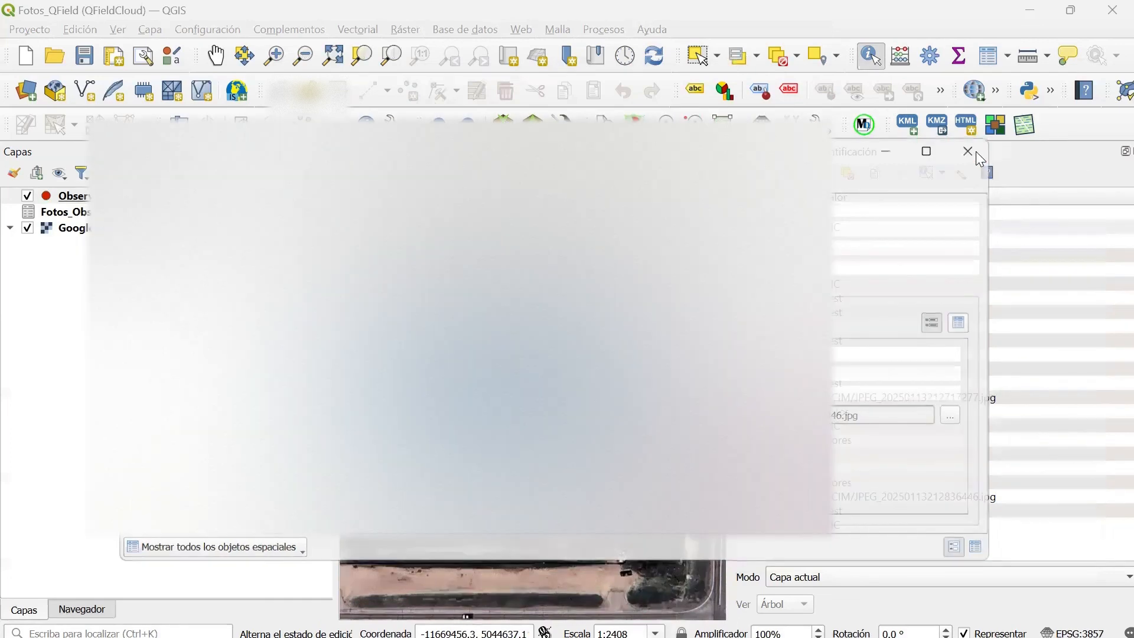
left_click(971, 151)
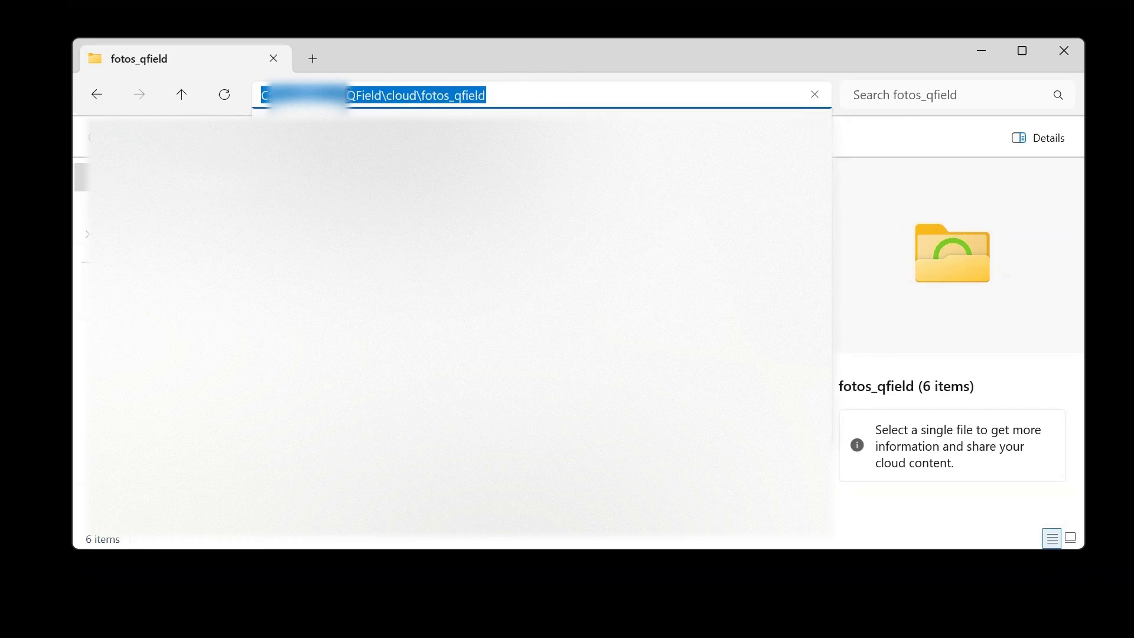
In File Explorer, open the DCIM folder inside the local project directory QField\cloud\fotos_qfield.
left_click(519, 94)
key("Return")
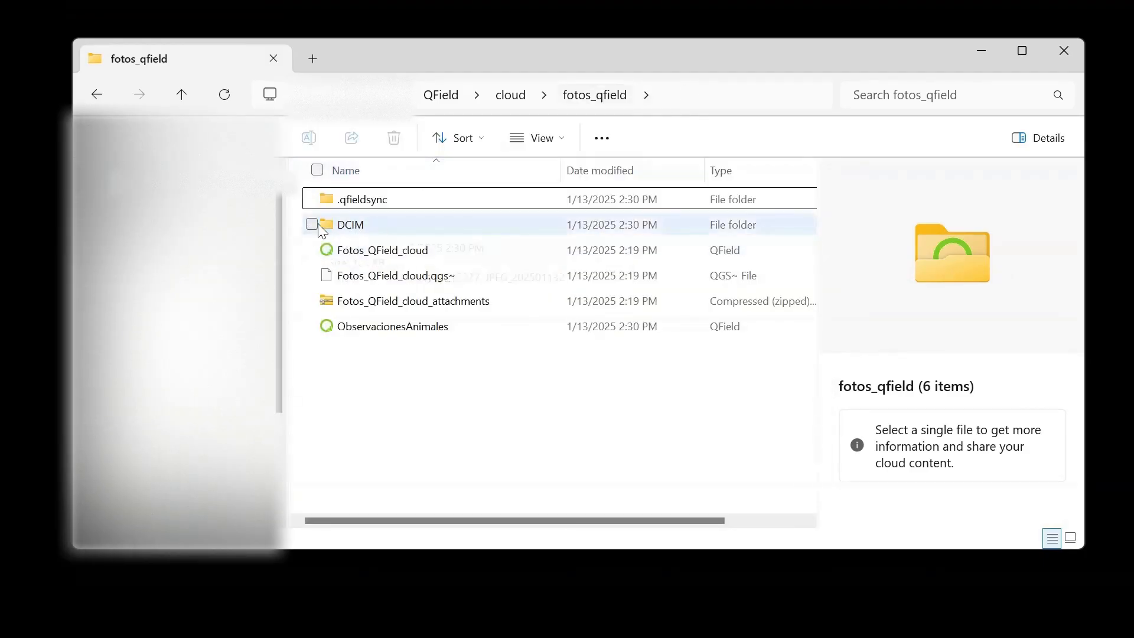
double_click(351, 226)
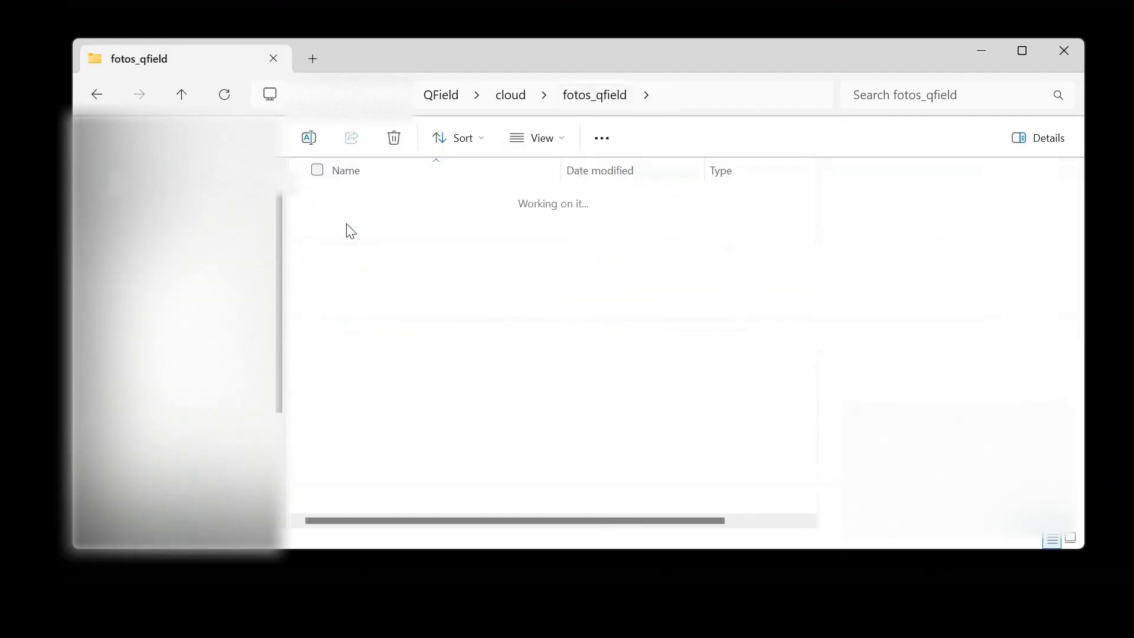